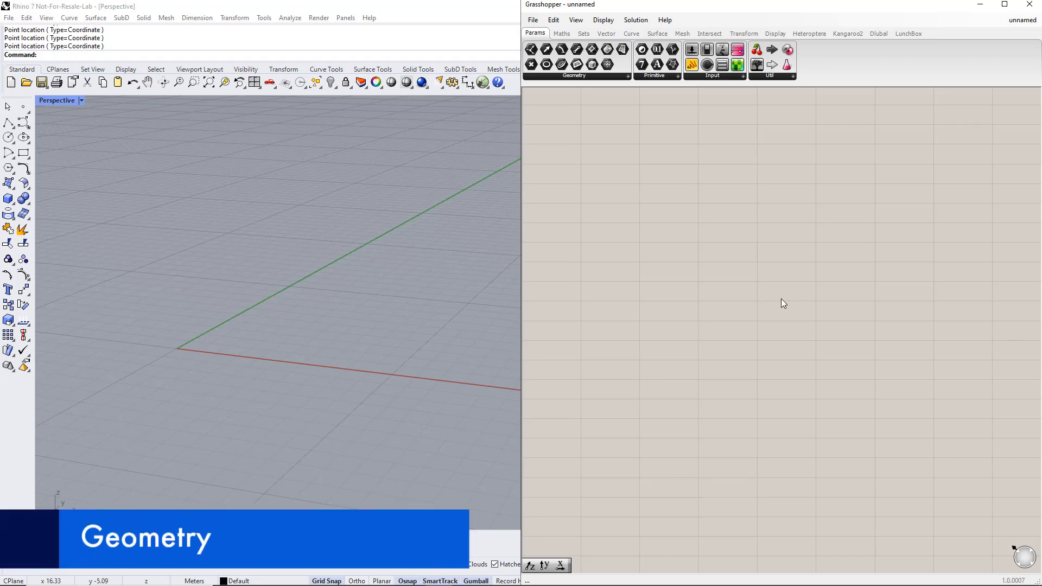
Add a Point parameter to the canvas and set it to one point at the origin.
double_click(782, 302)
text(point)
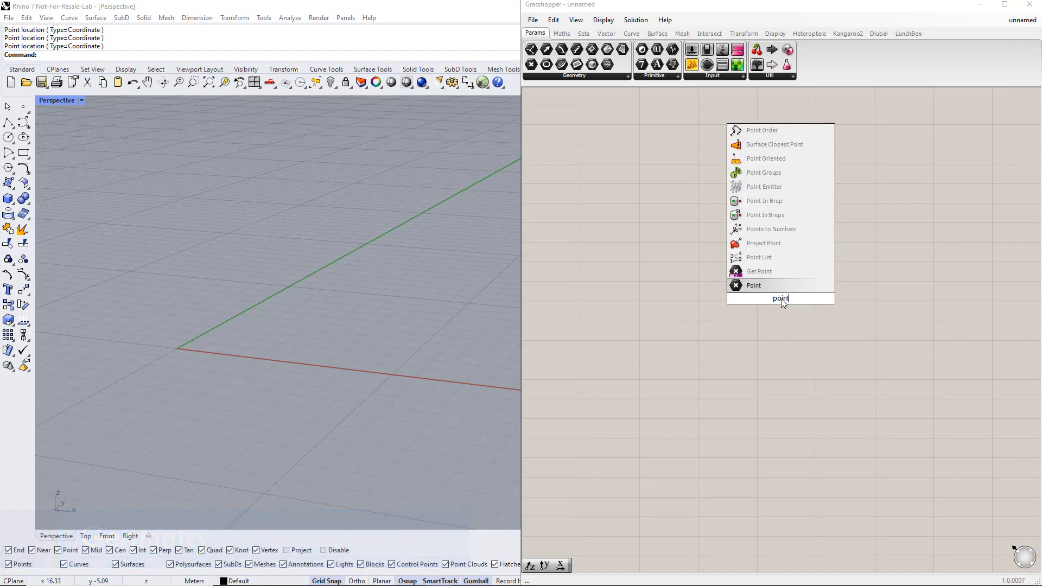
key(Return)
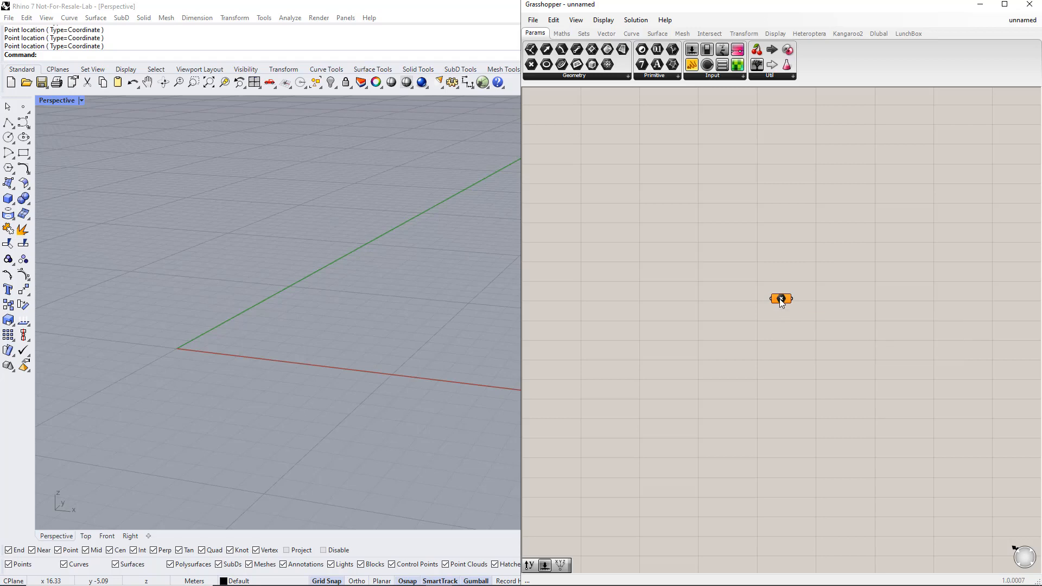
right_click(780, 301)
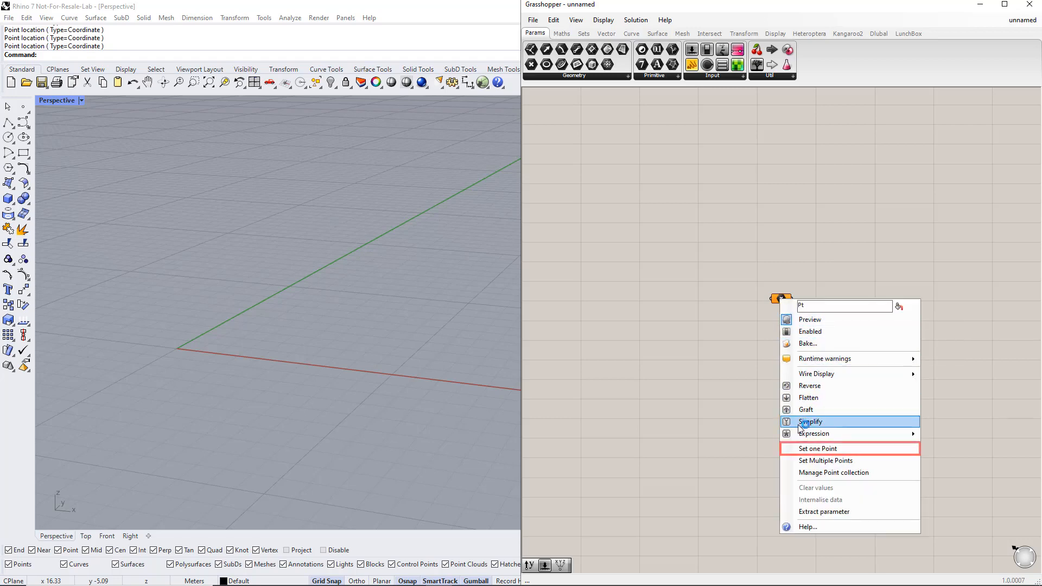
click(802, 450)
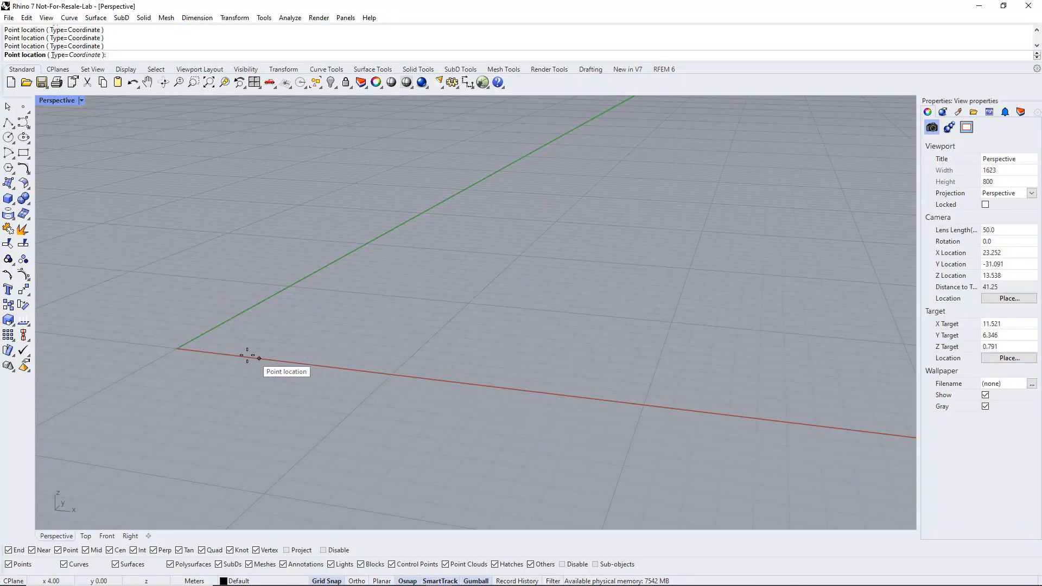
click(176, 348)
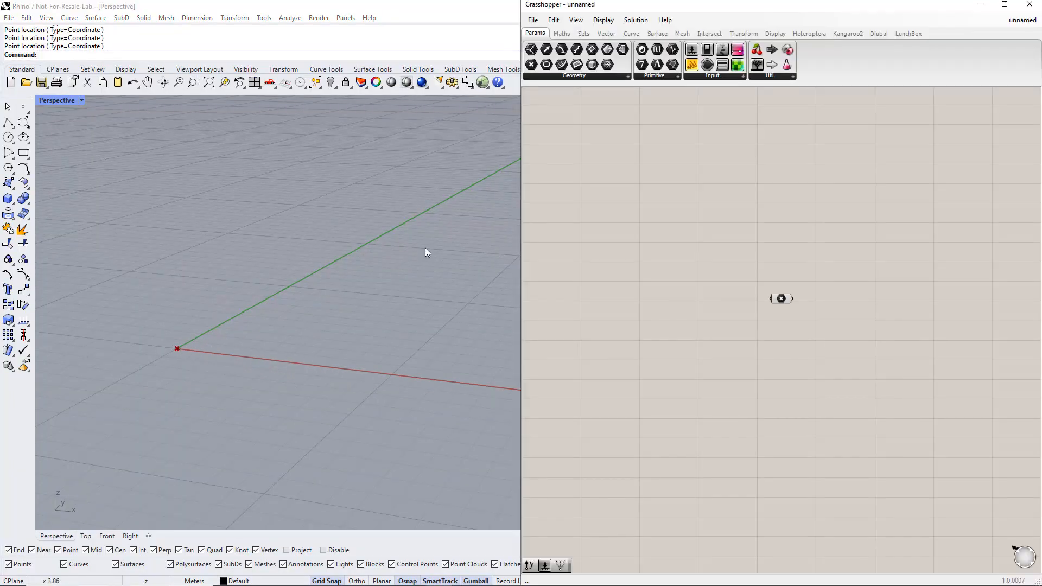
Check the point's coordinates with a temporary Panel wired to its output, and delete the panel.
drag(698, 65, 893, 305)
drag(794, 298, 863, 305)
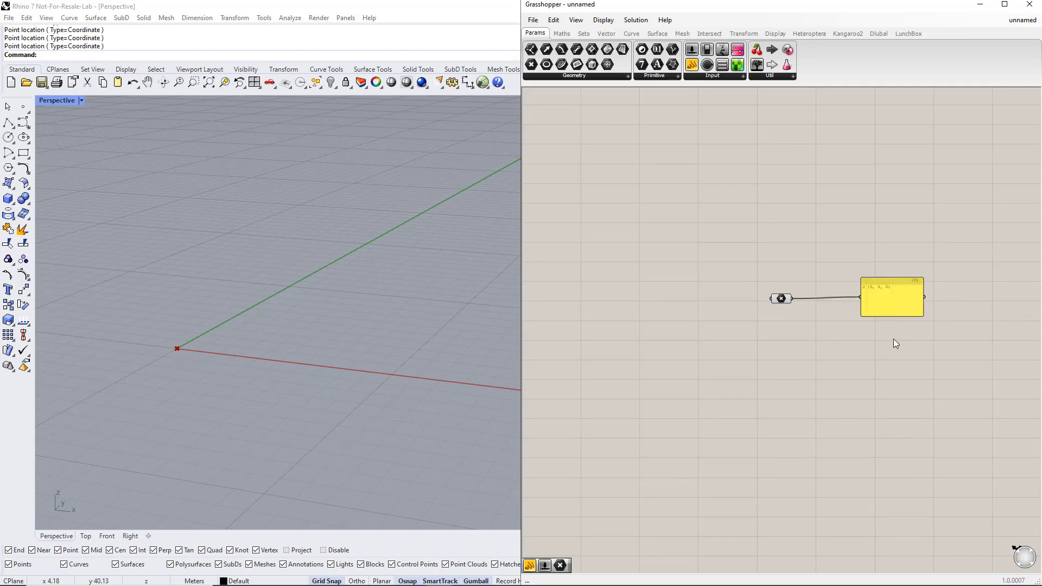
click(874, 301)
key(Delete)
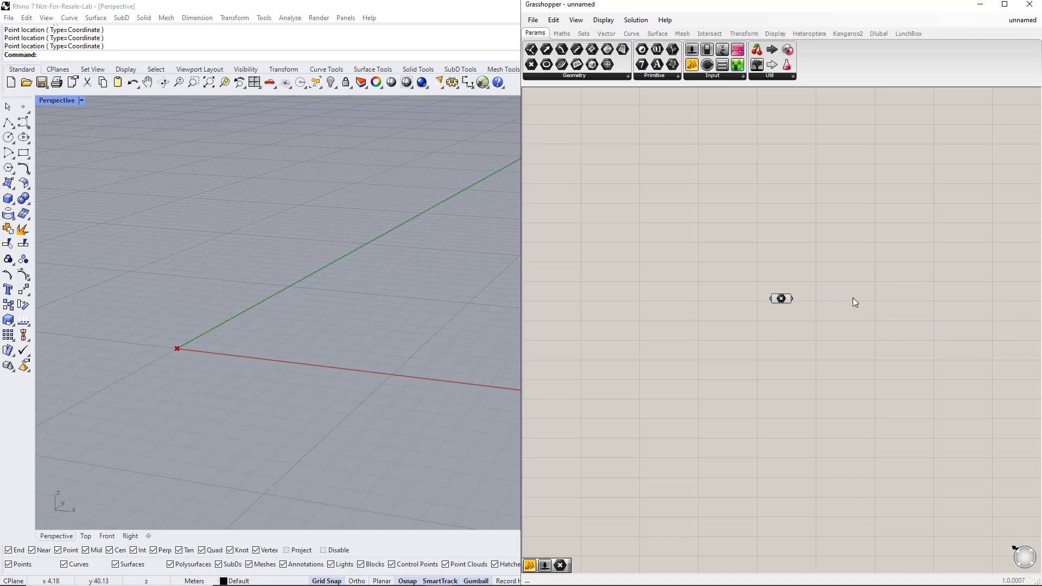
Add a Move component and connect the origin point to its geometry input.
double_click(853, 298)
text(move)
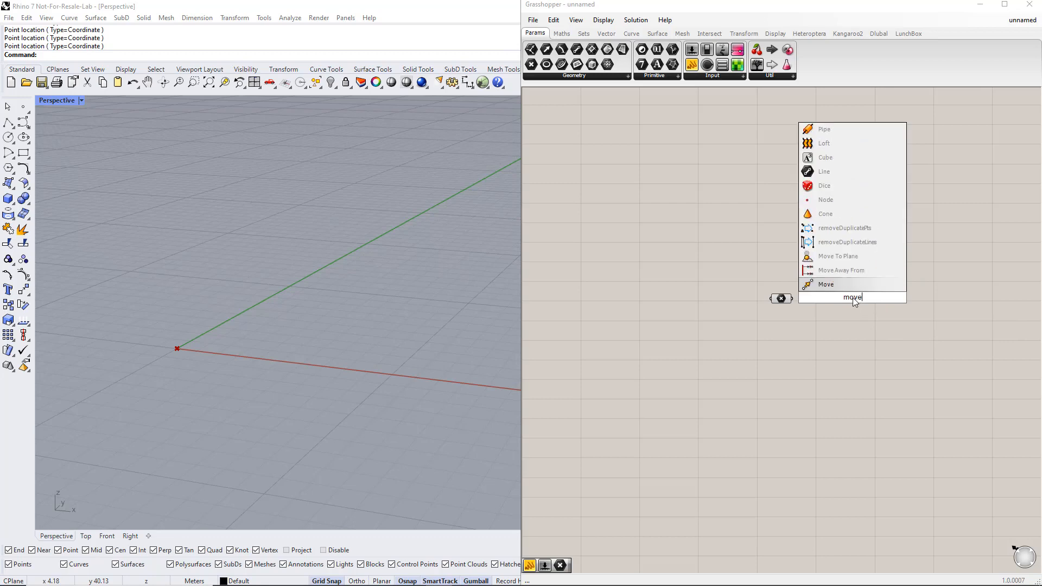
key(Return)
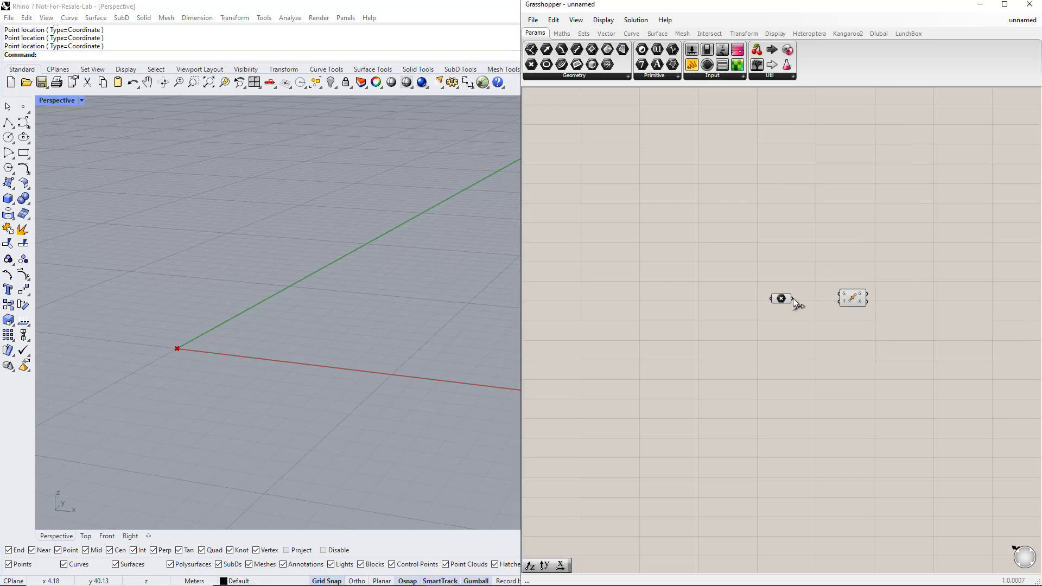
drag(793, 298, 840, 293)
Add a Unit Z vector and connect it to the Move component's translation input.
double_click(809, 328)
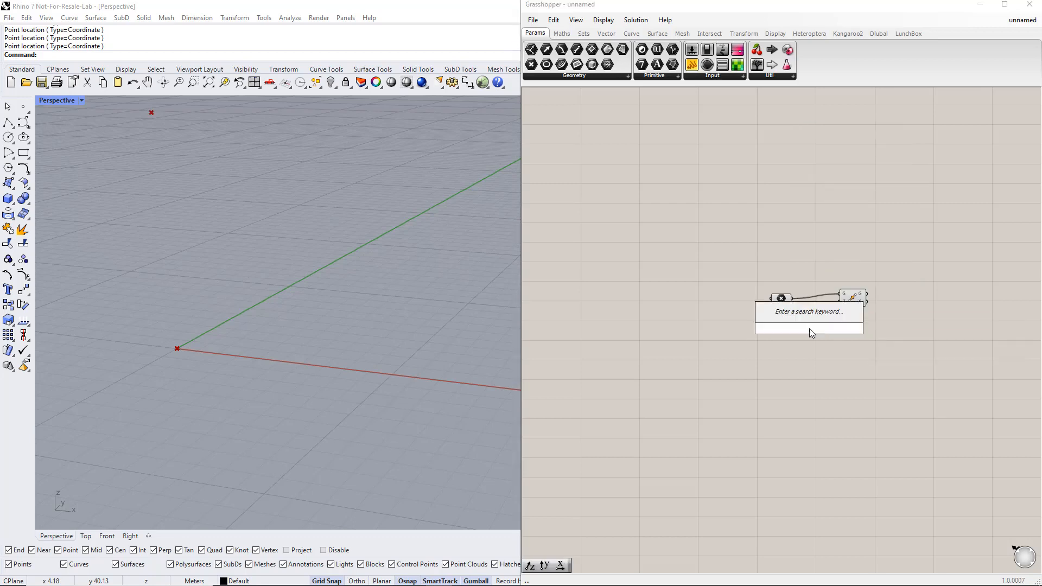
text(z)
key(Return)
drag(823, 328, 834, 304)
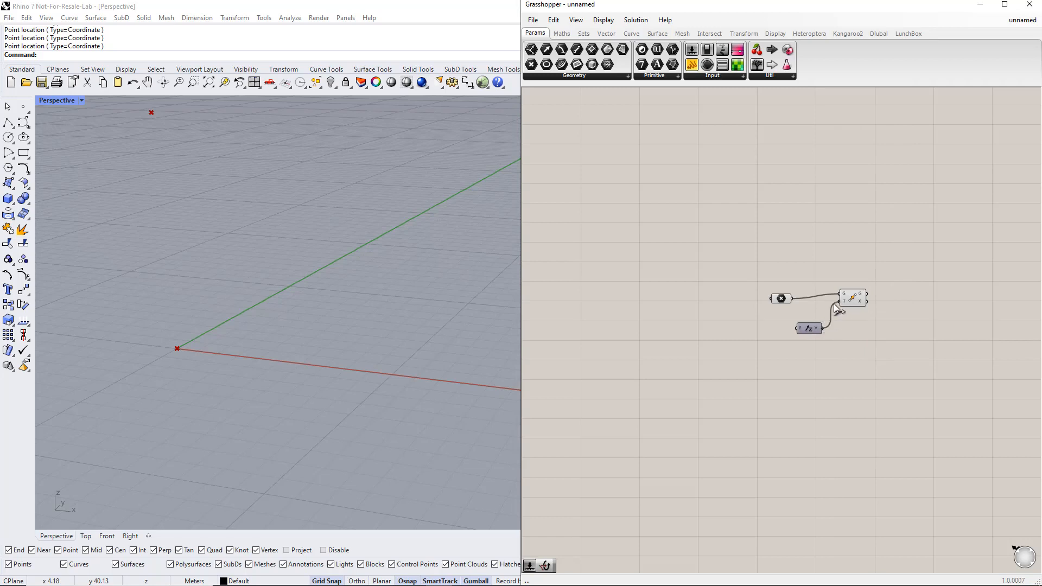
click(769, 329)
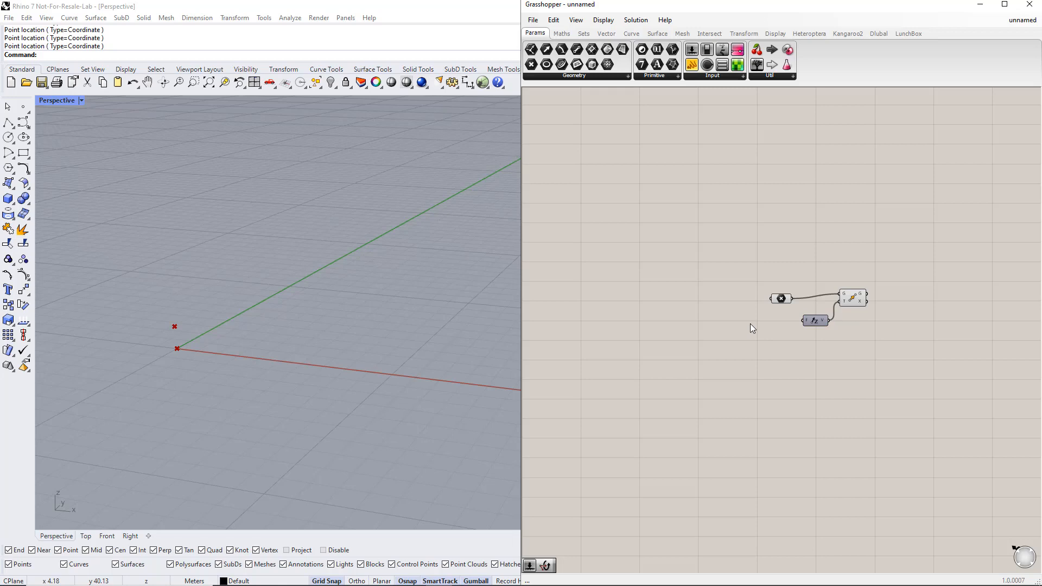
Add a number slider from 1 to 10 named Height, connect it to the Unit Z factor and set it to 3.
double_click(750, 323)
text(1..10)
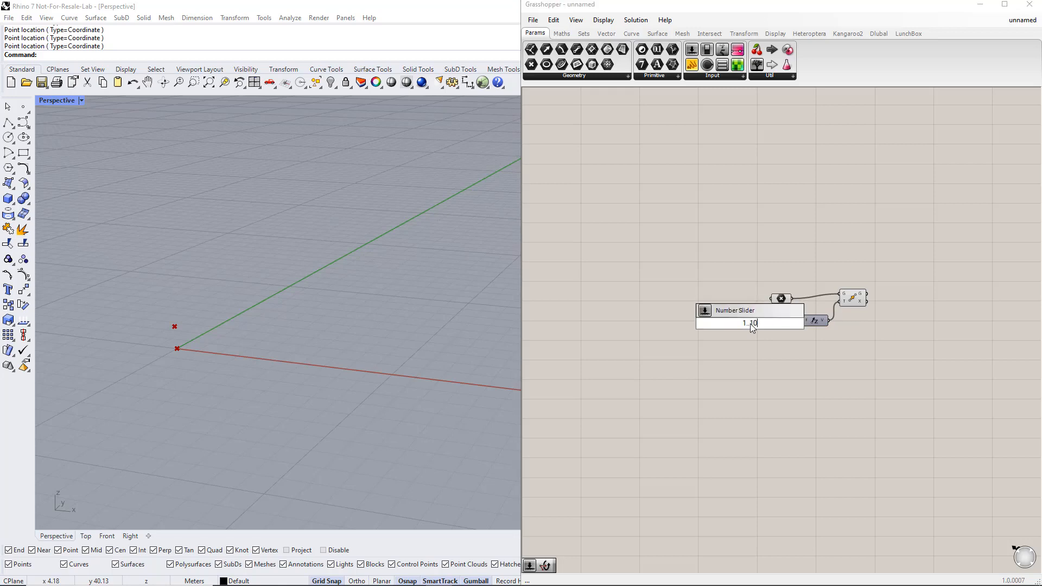
key(Return)
right_click(731, 324)
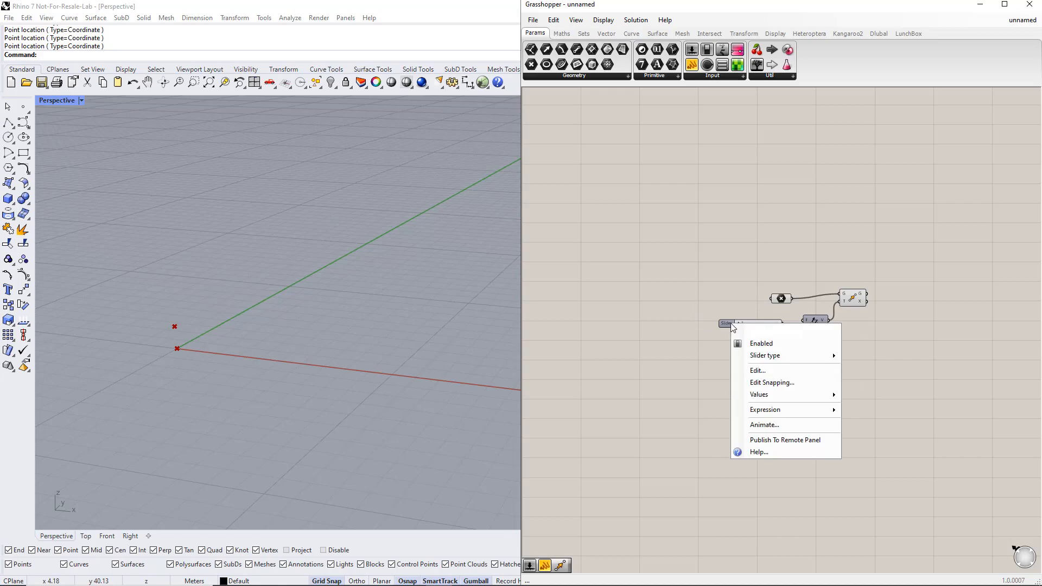
click(765, 336)
text(Height)
key(Return)
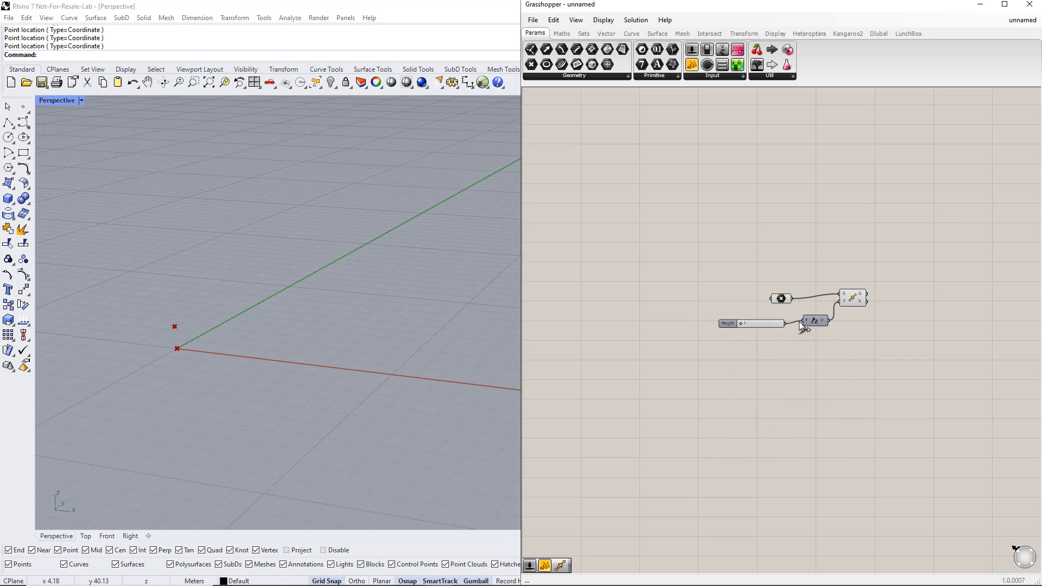
drag(742, 324, 750, 324)
Add a two-point Line component and connect the origin point and the raised point as its start and end.
right_drag(903, 337, 854, 320)
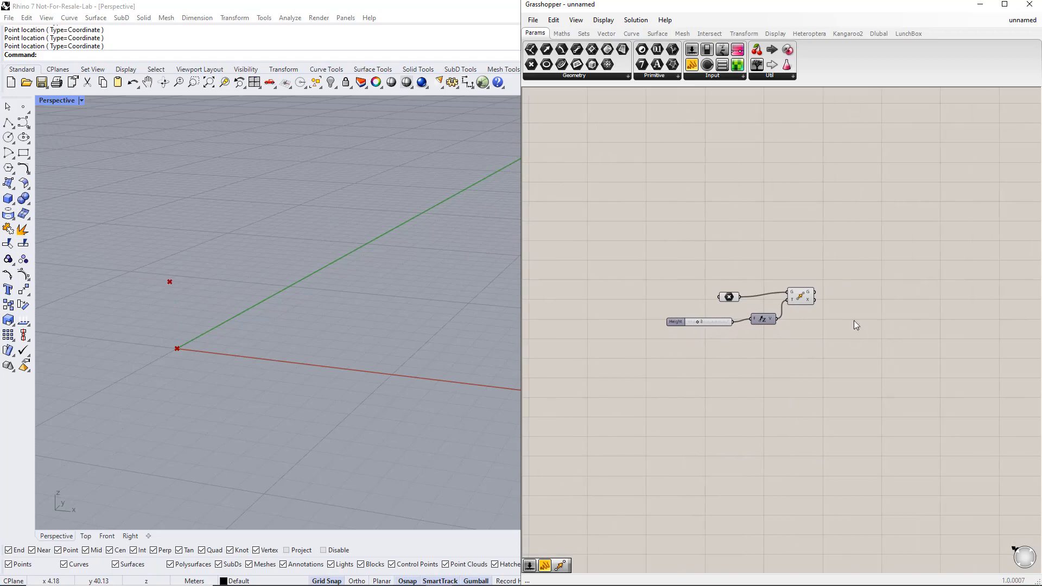
double_click(864, 268)
text(line)
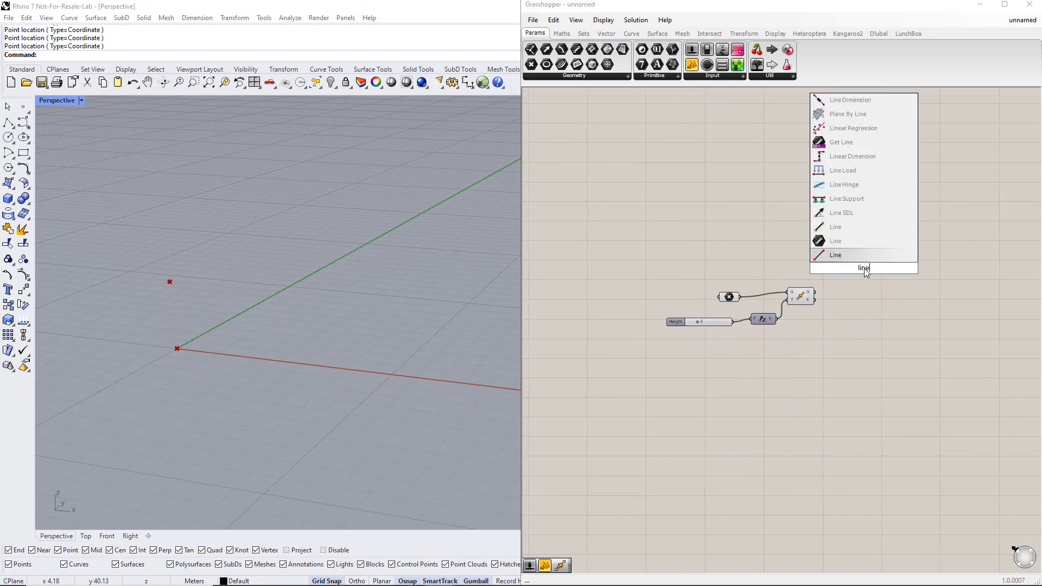
click(854, 232)
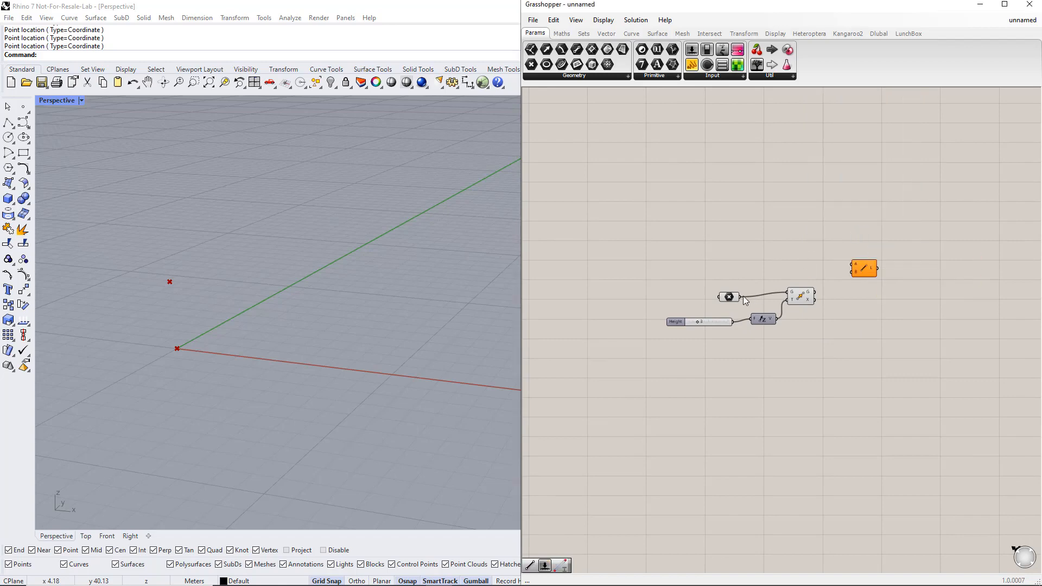
drag(741, 298, 852, 265)
drag(814, 296, 852, 271)
click(871, 270)
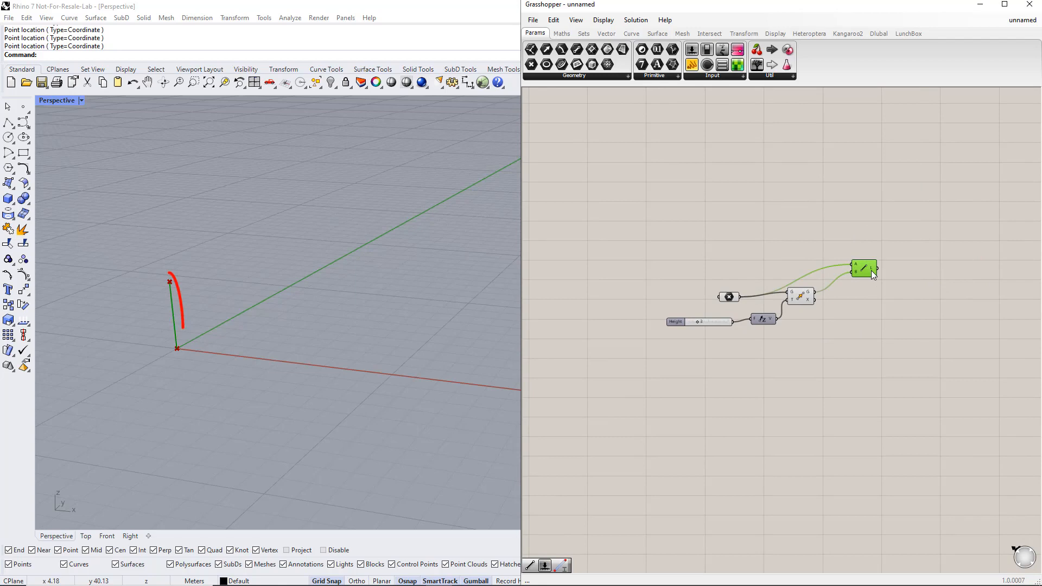
click(876, 301)
Add a second Move component with the line as geometry and a new Unit X vector as translation.
right_drag(913, 306, 867, 303)
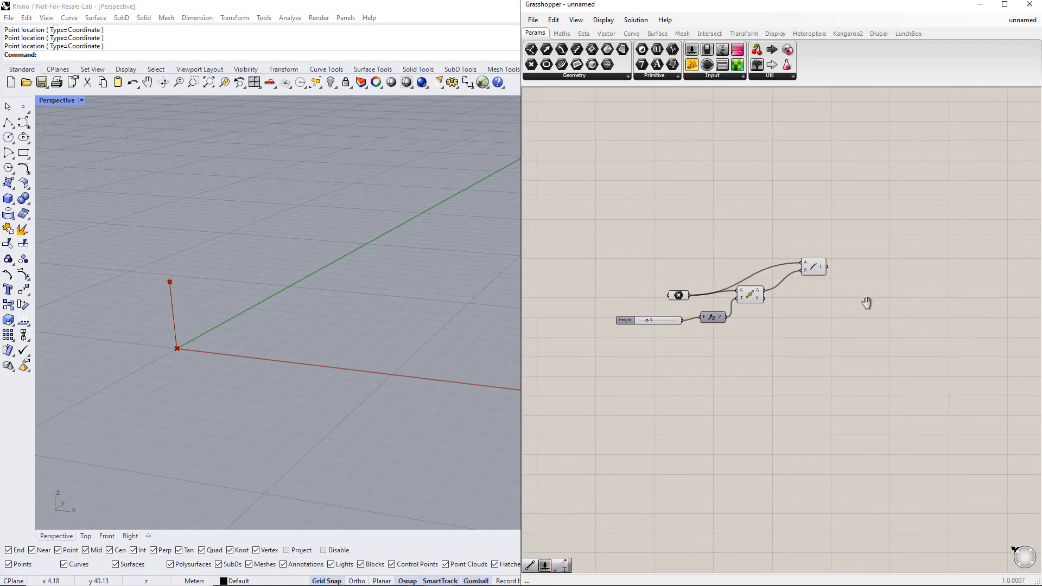
double_click(893, 256)
text(move)
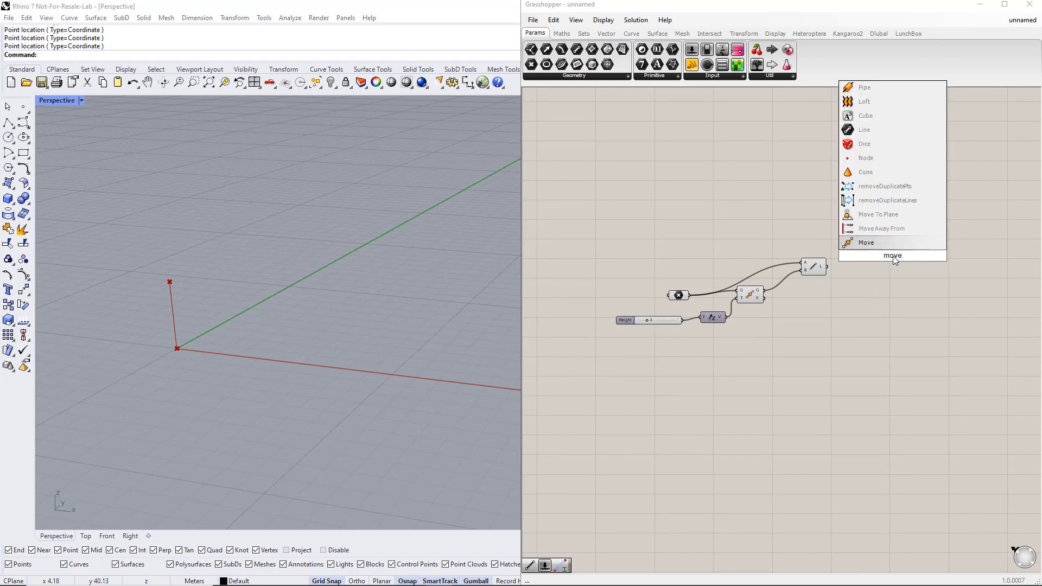
key(Return)
double_click(831, 245)
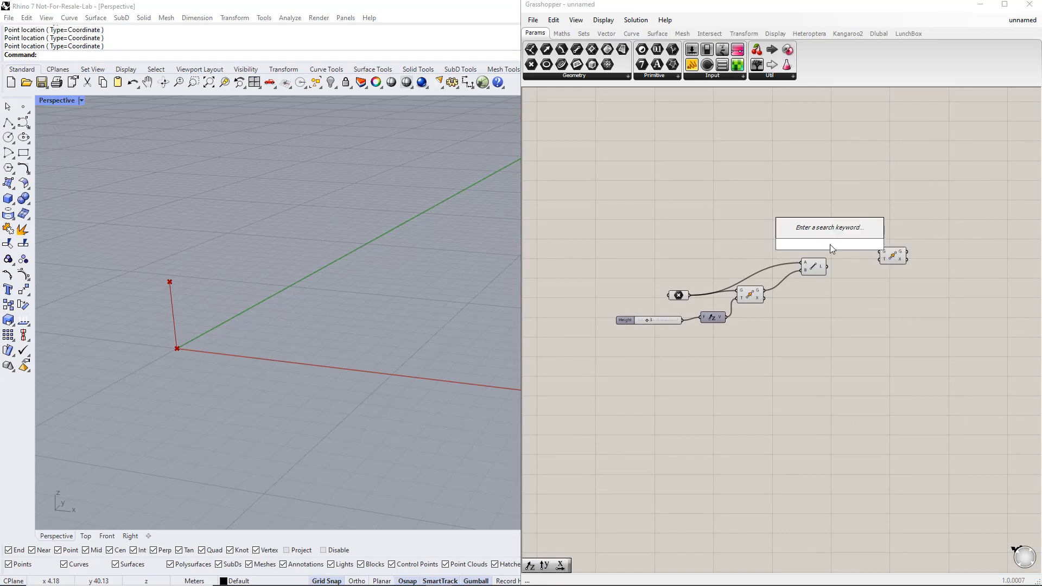
text(x)
key(Return)
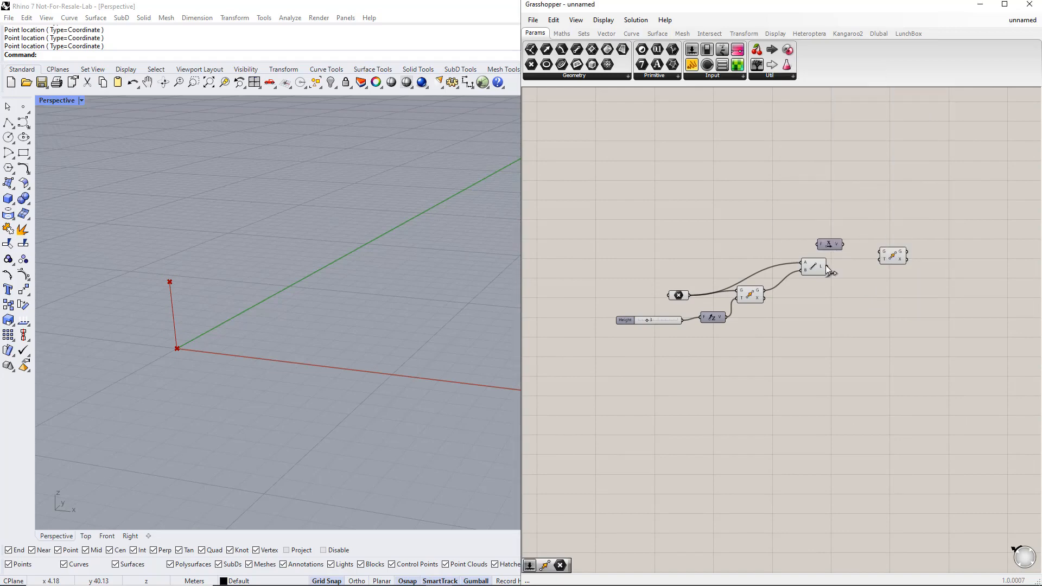
drag(828, 267, 864, 311)
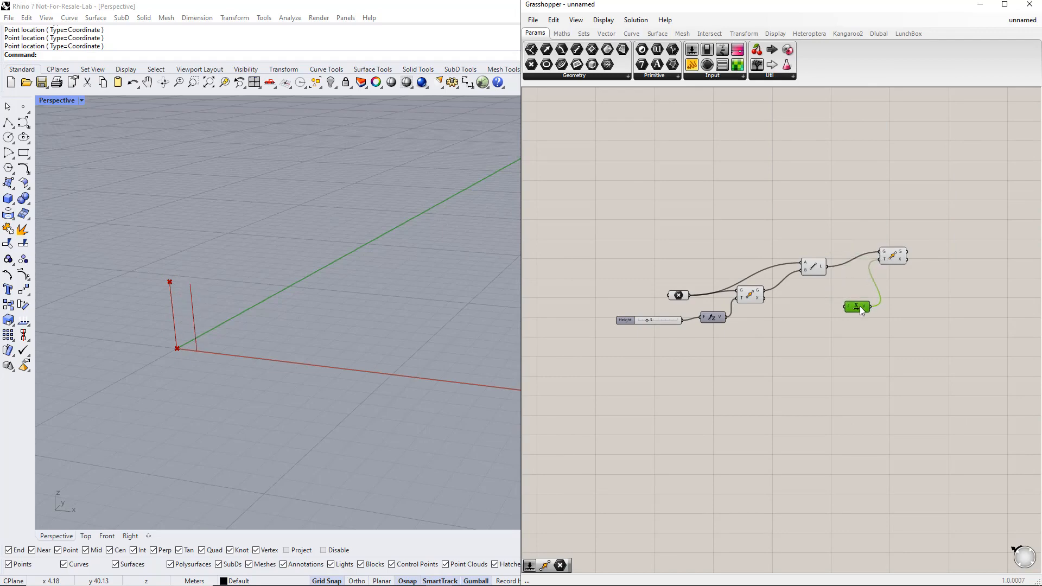
Add a number slider from 1 to 15 named Length, connect it to the Unit X factor and set it to 4.
click(793, 308)
double_click(793, 308)
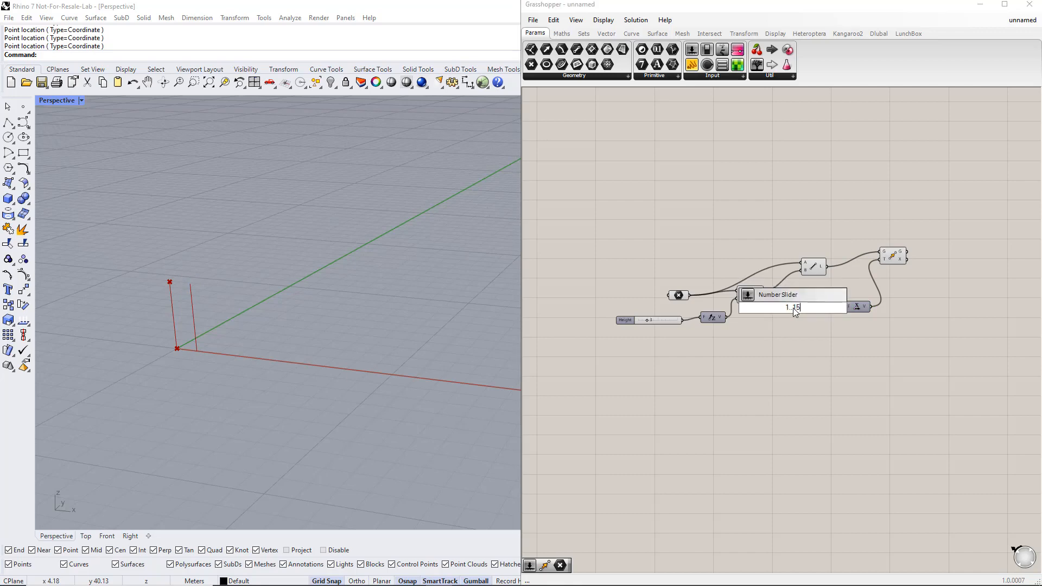
key(Return)
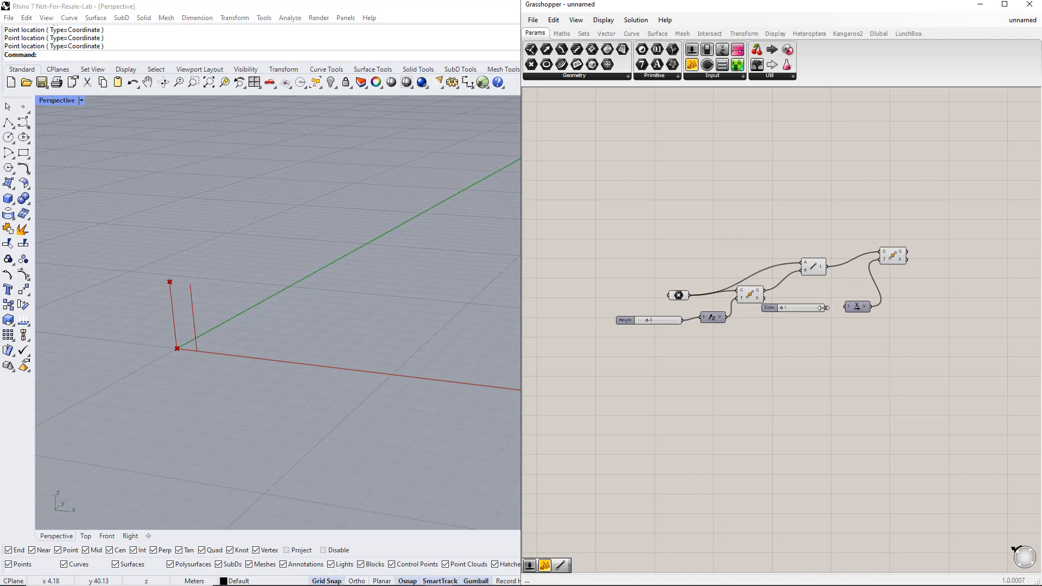
drag(784, 307, 793, 307)
right_click(794, 307)
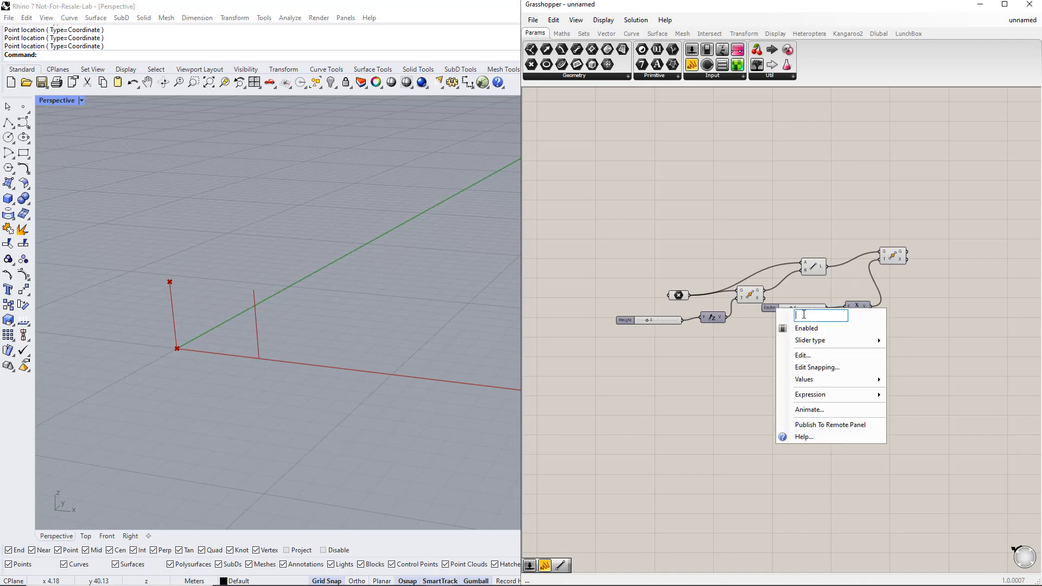
text(Length)
key(Return)
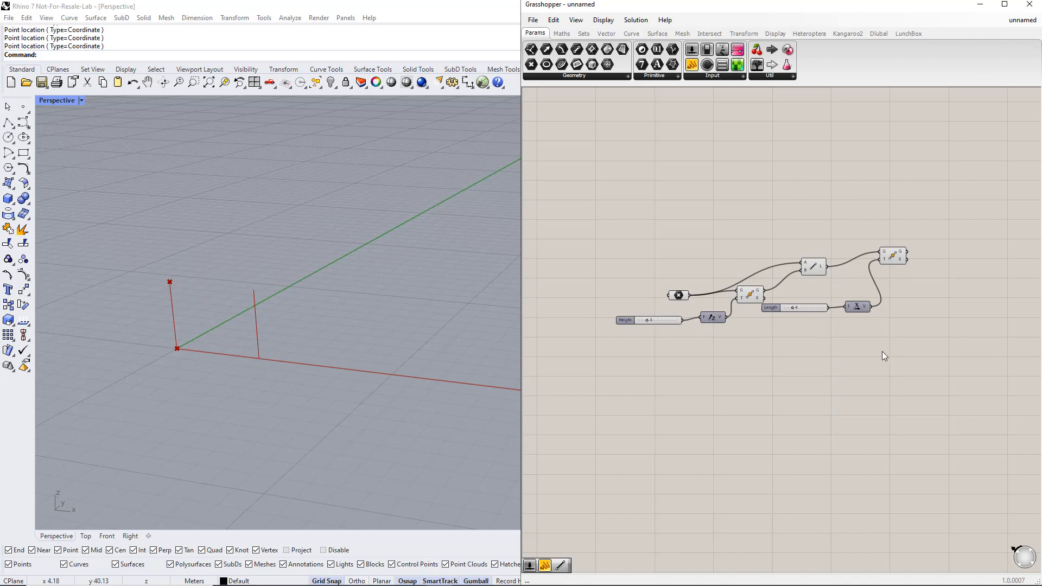
Copy the X-direction Move component twice and use the origin point and the raised point as the copies' geometry.
right_drag(943, 352, 906, 338)
click(869, 242)
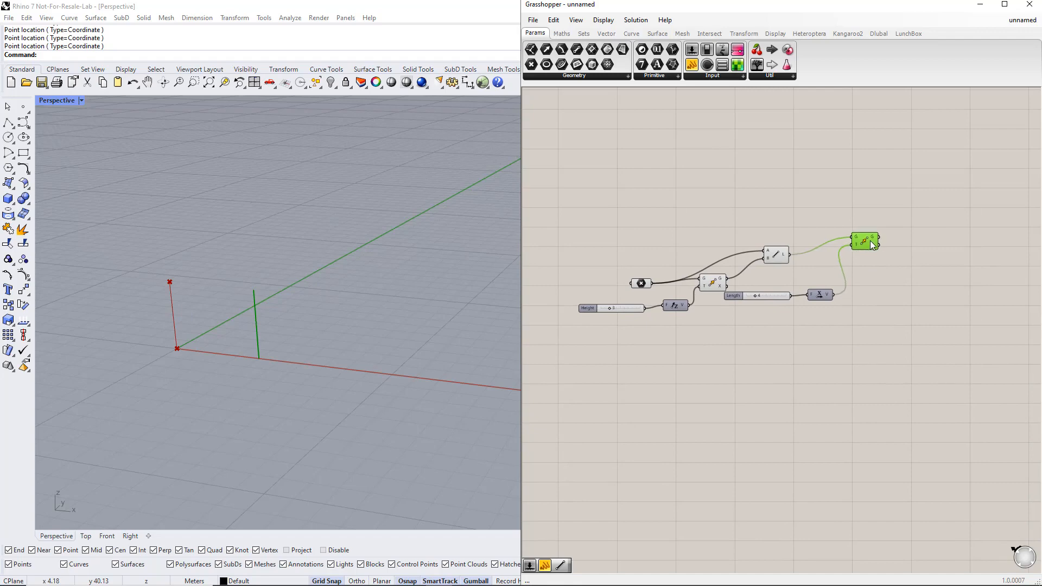
alt+drag(872, 245, 868, 339)
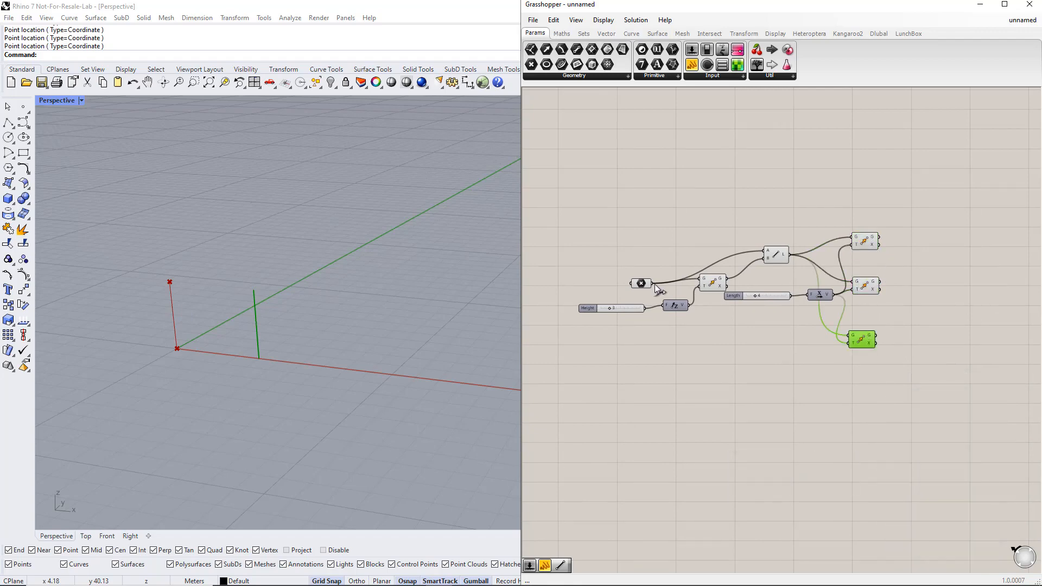
drag(653, 283, 852, 282)
drag(727, 279, 849, 337)
drag(904, 365, 872, 230)
click(920, 281)
Add another Move component and connect a new Unit Y vector to its translation input.
right_drag(938, 296, 863, 301)
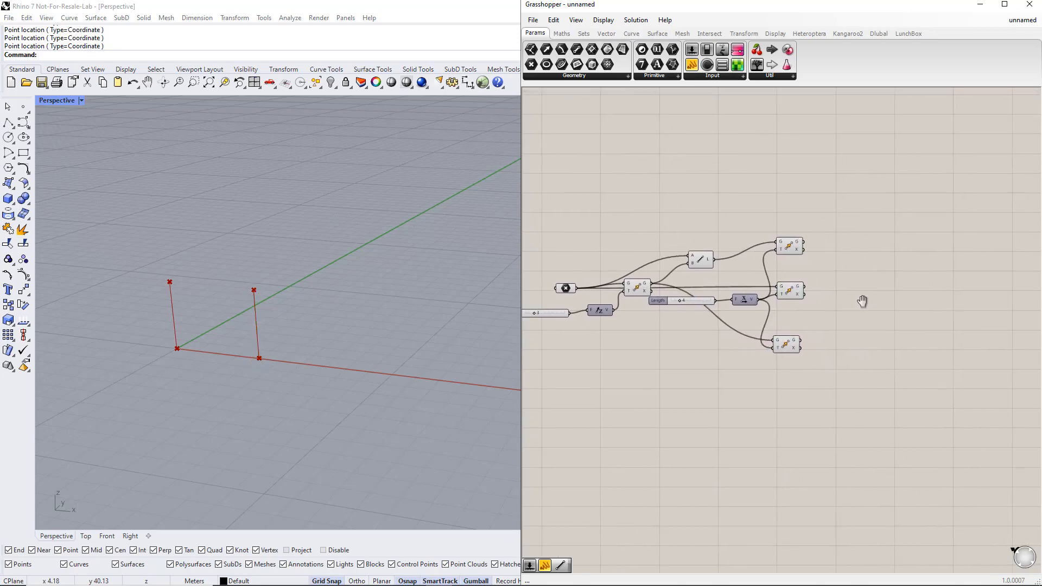
double_click(865, 216)
text(move)
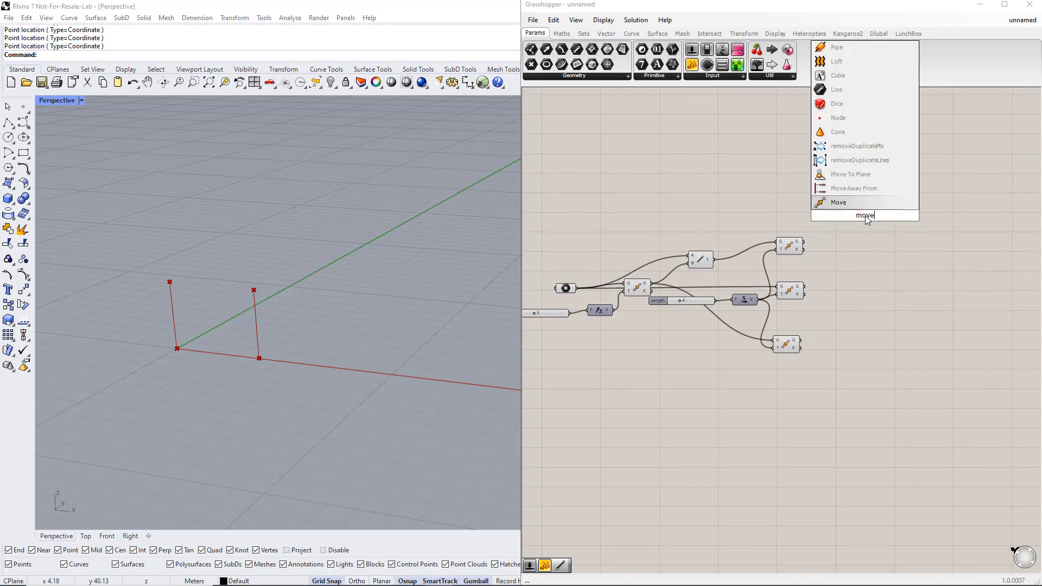
key(Return)
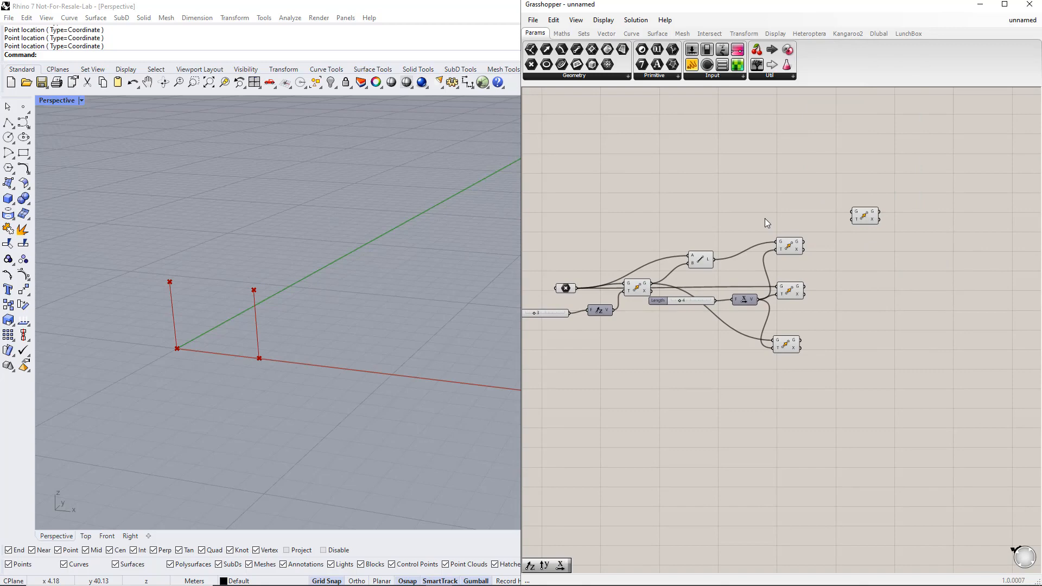
double_click(780, 215)
text(unit y)
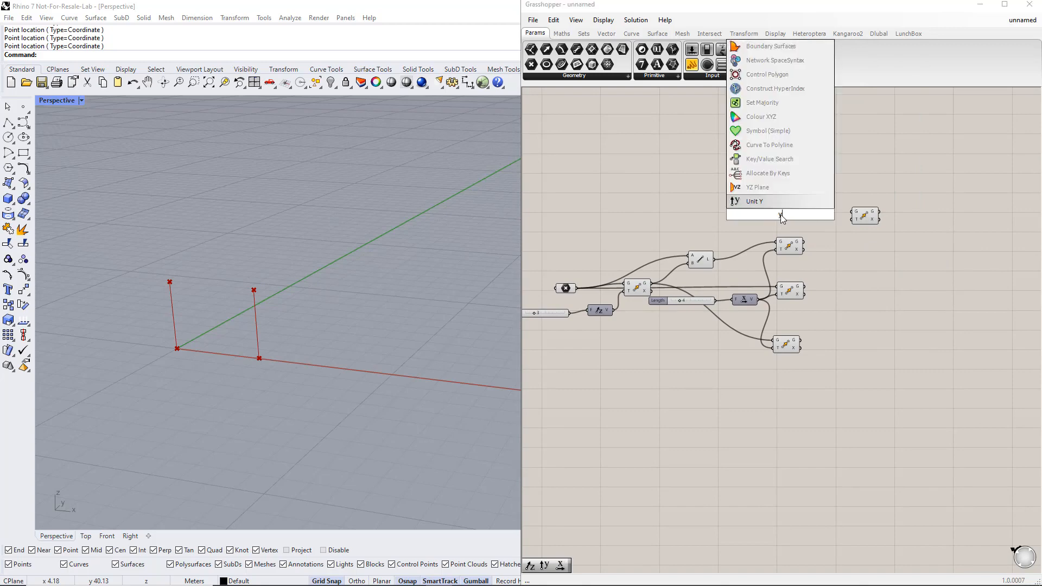
key(Return)
drag(794, 214, 850, 223)
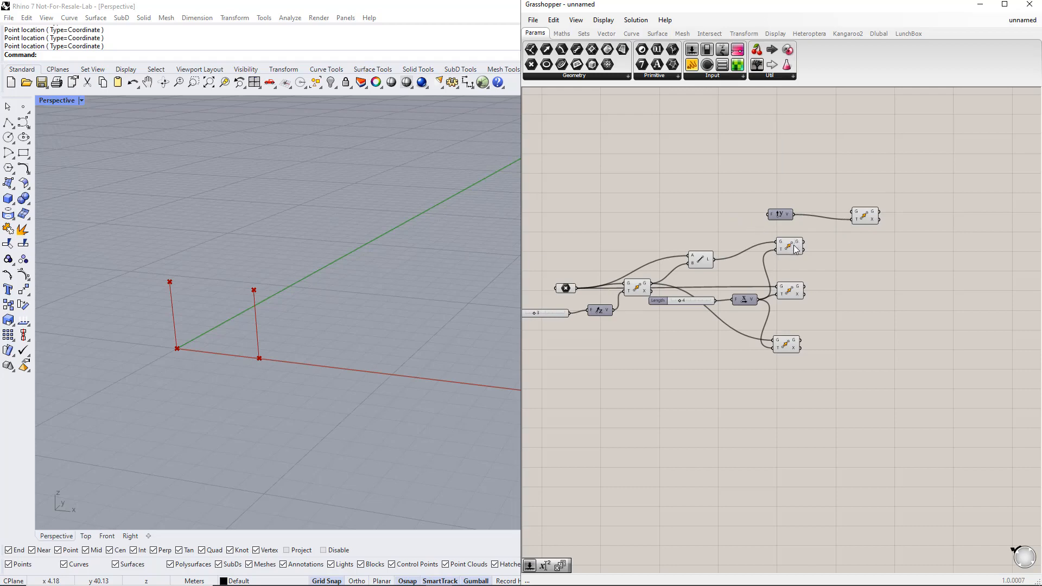
Connect the vertical line to the Y-direction Move's geometry and add a number slider from 1 to 10.
click(705, 255)
drag(714, 259, 852, 212)
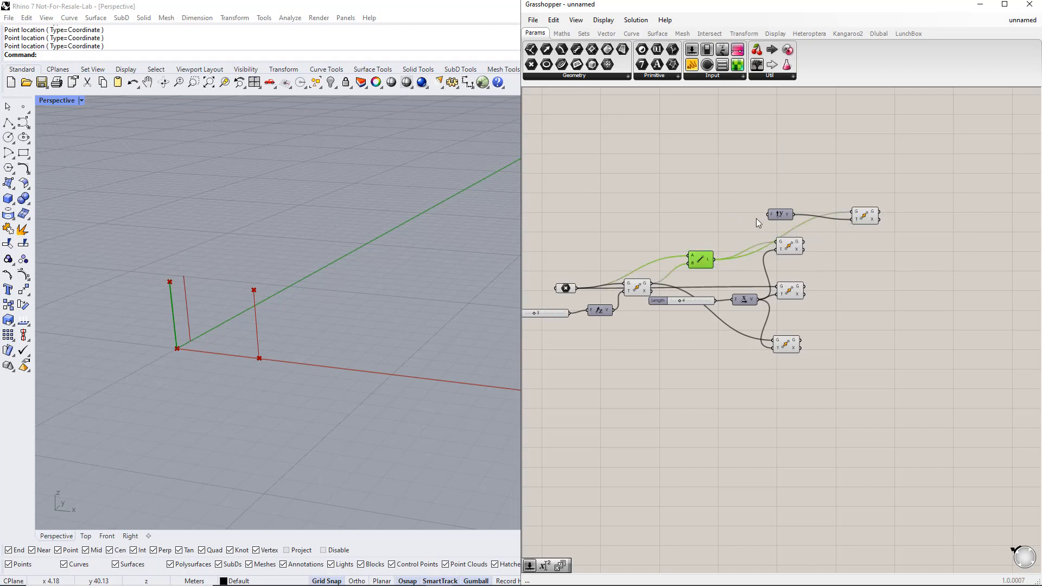
double_click(716, 214)
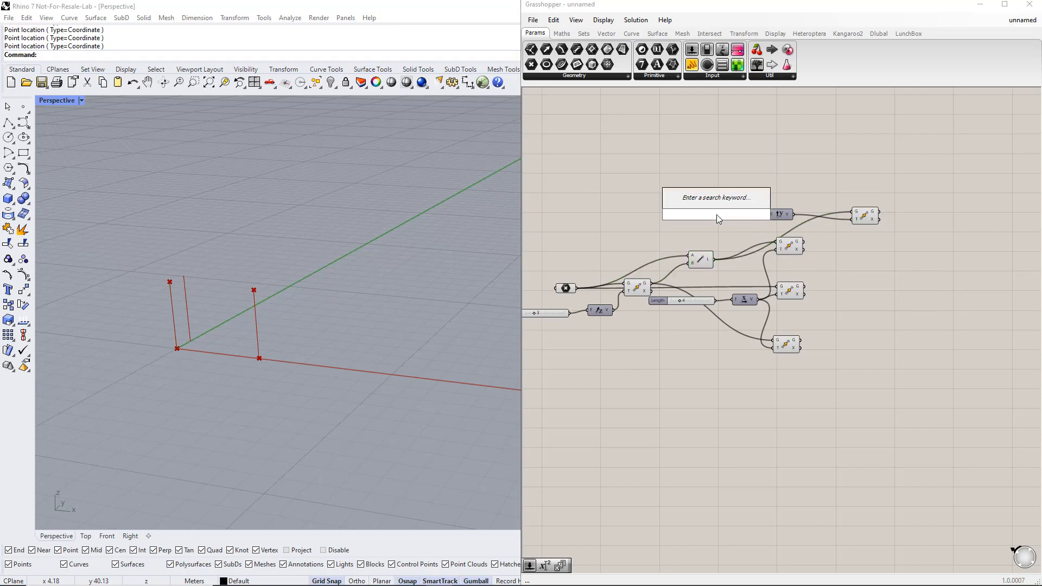
text(1..10)
key(Return)
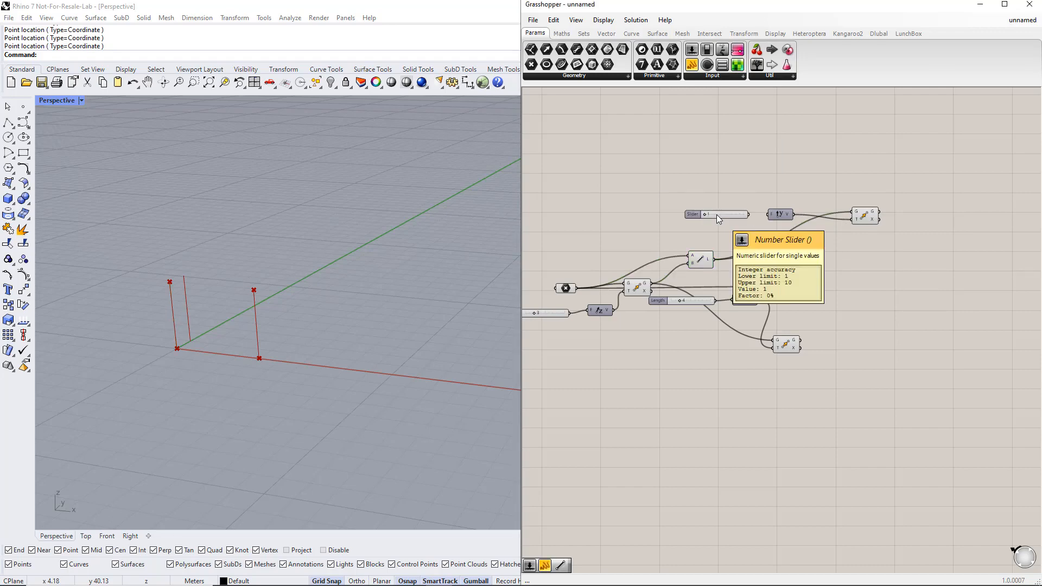
Name the new slider Width, connect it to the Unit Y factor and set it to 3.
right_click(696, 213)
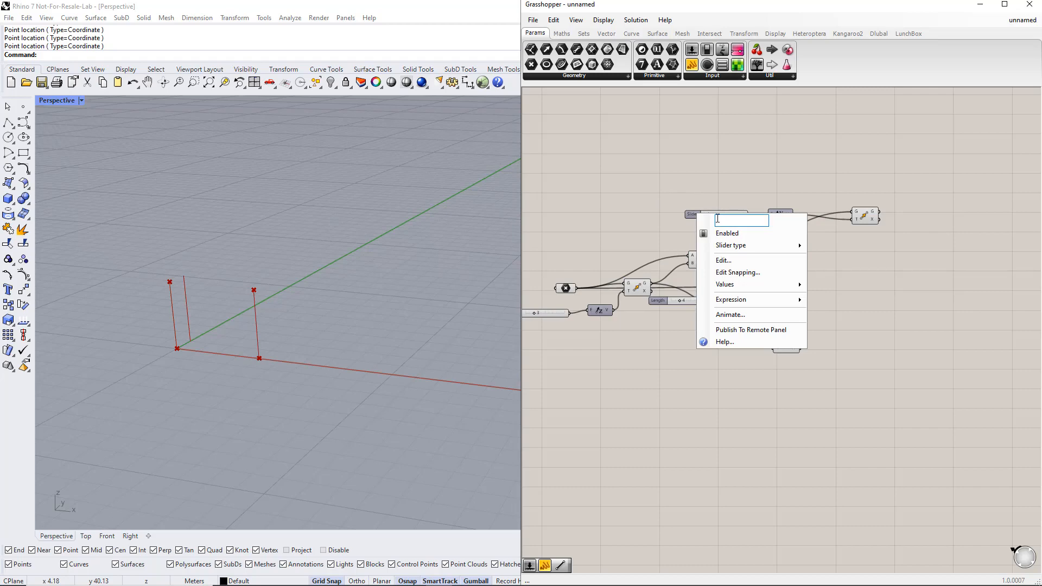
text(Width)
key(Return)
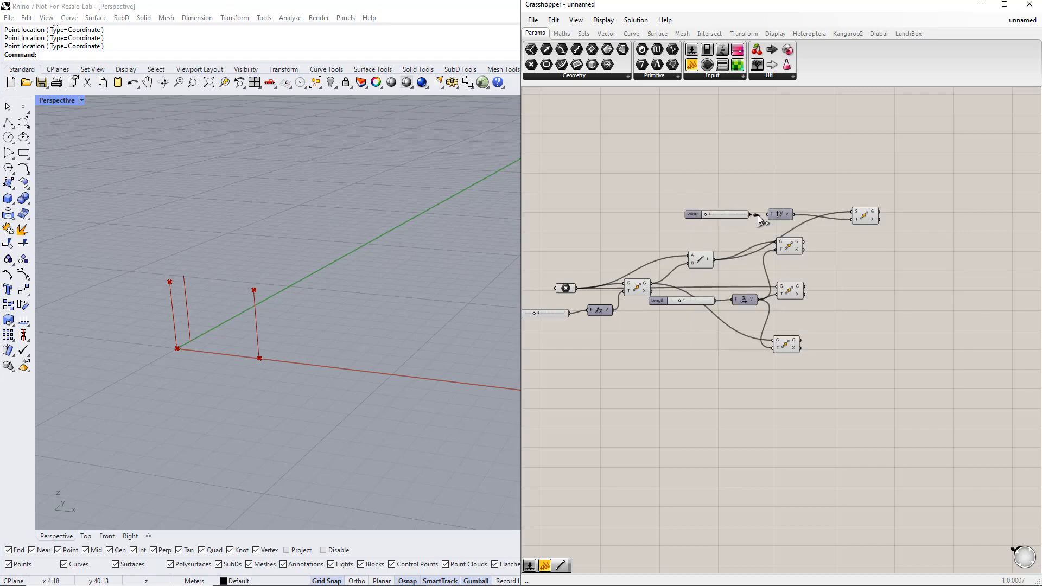
drag(705, 214, 714, 214)
right_drag(883, 268, 873, 246)
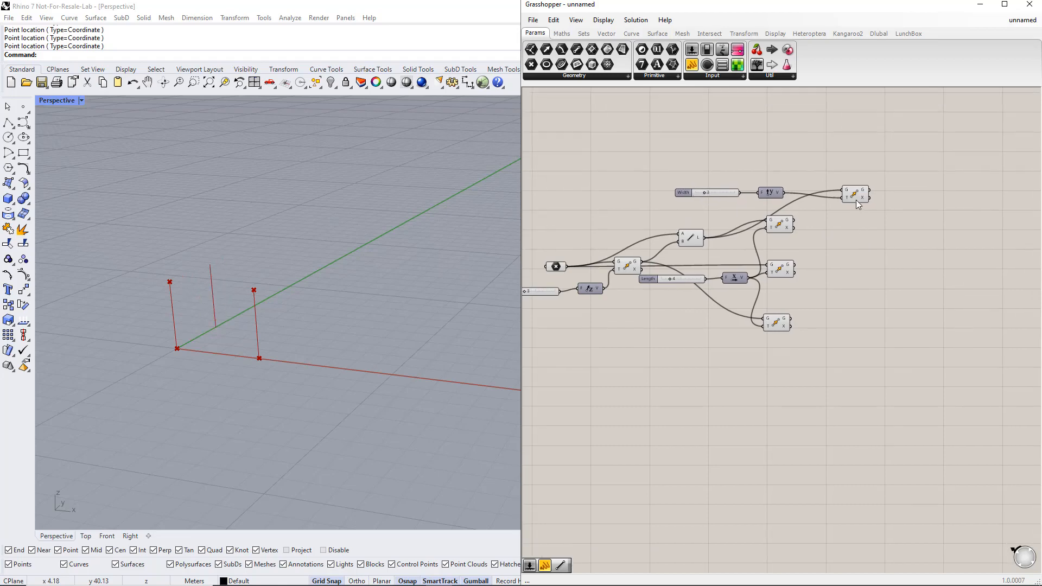
Copy the Y-direction Move five times, using the origin point, the raised point, and the X-moved line and points as the copies' geometry.
drag(858, 195, 871, 217)
alt+click(871, 180)
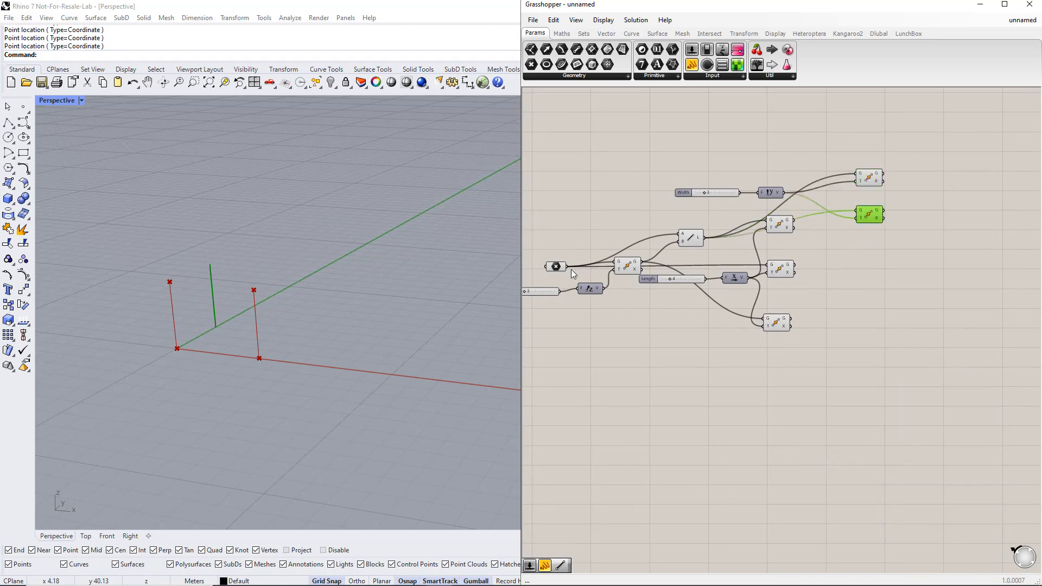
drag(567, 267, 868, 249)
drag(642, 262, 870, 296)
drag(799, 223, 867, 330)
drag(796, 265, 872, 374)
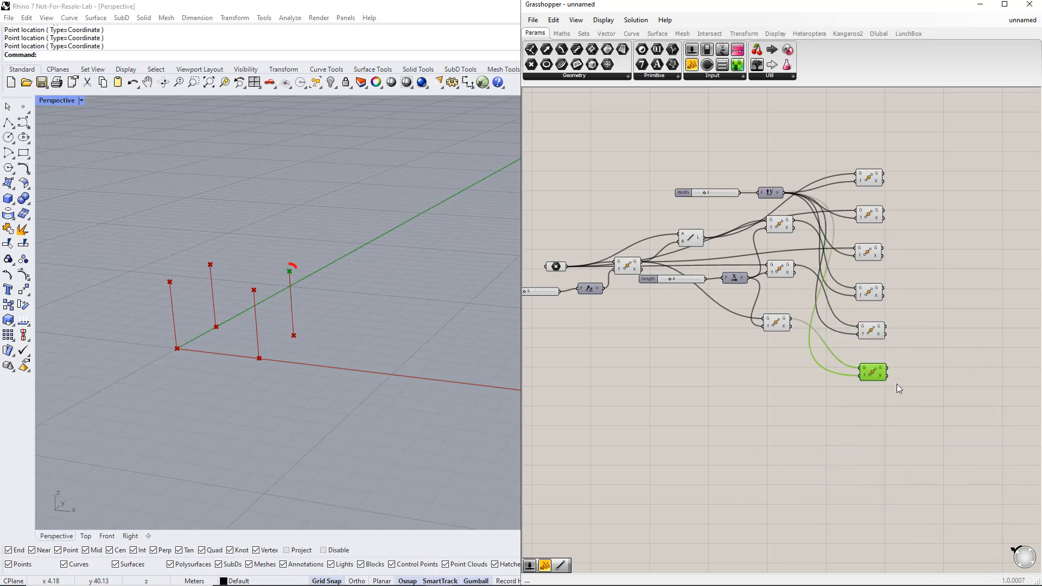
drag(926, 398, 875, 155)
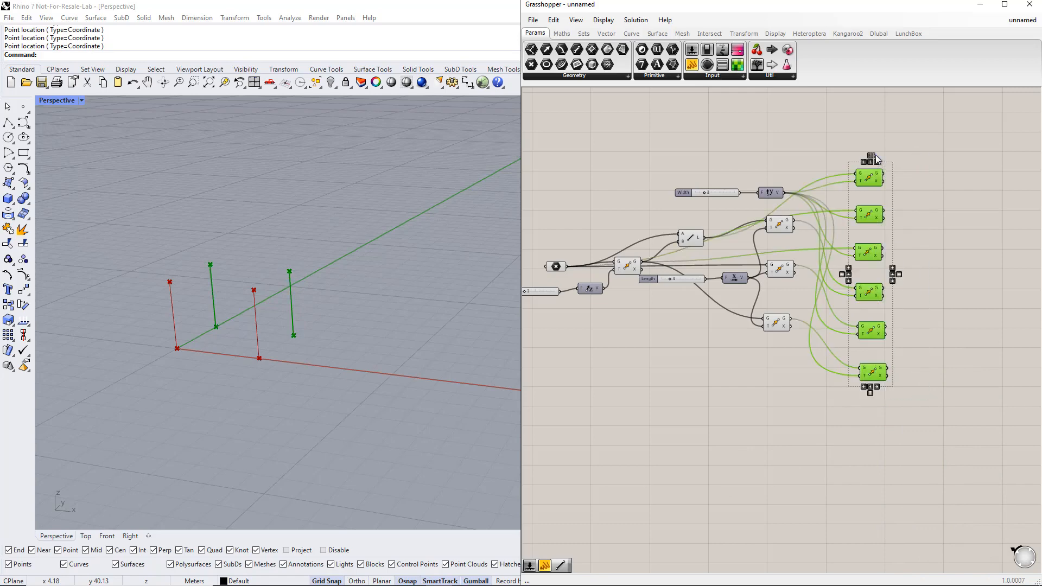
click(926, 280)
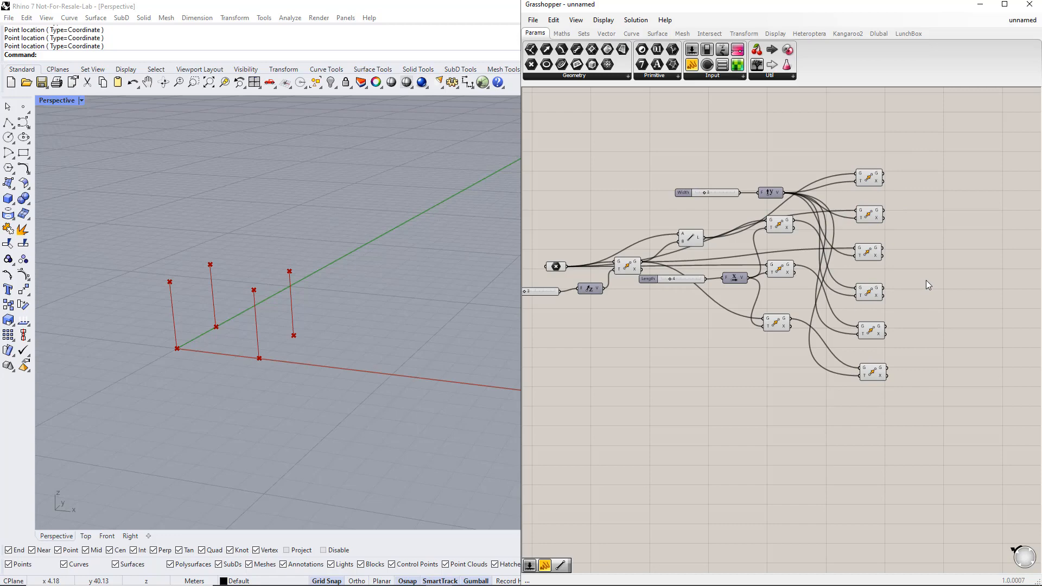
Add a Line component joining the raised point to its X-moved copy.
click(632, 266)
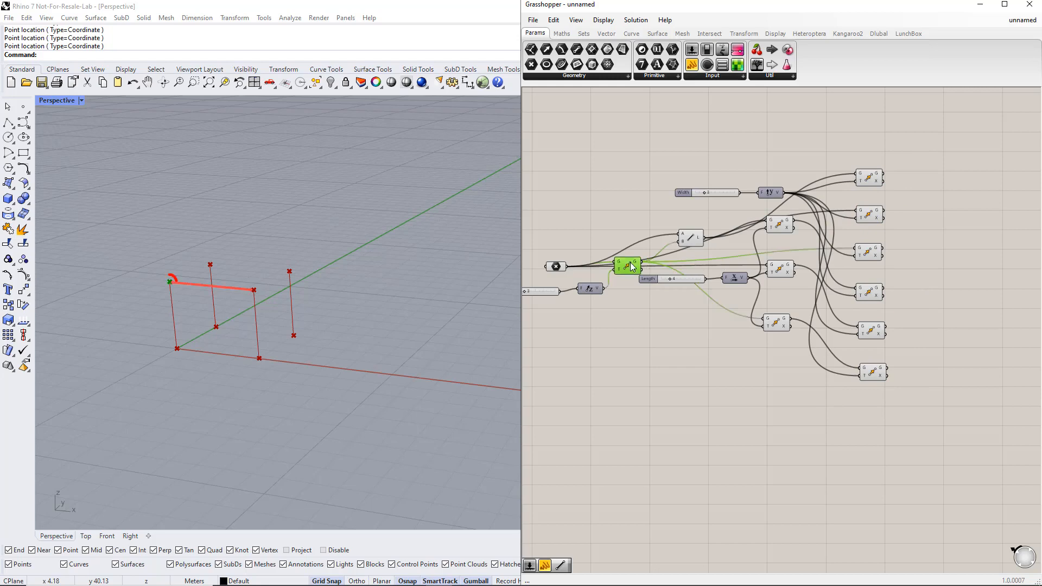
click(775, 324)
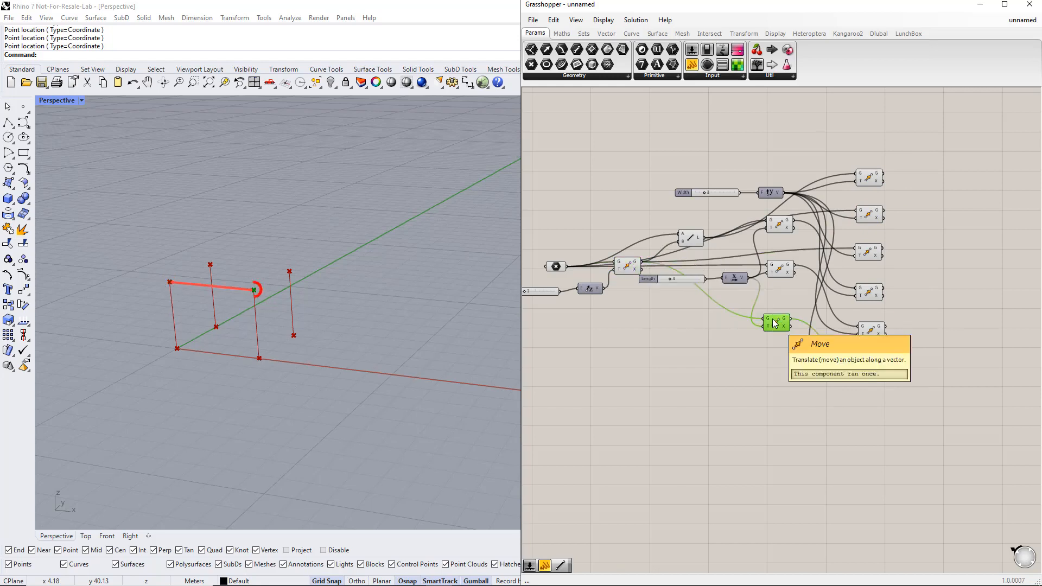
click(869, 253)
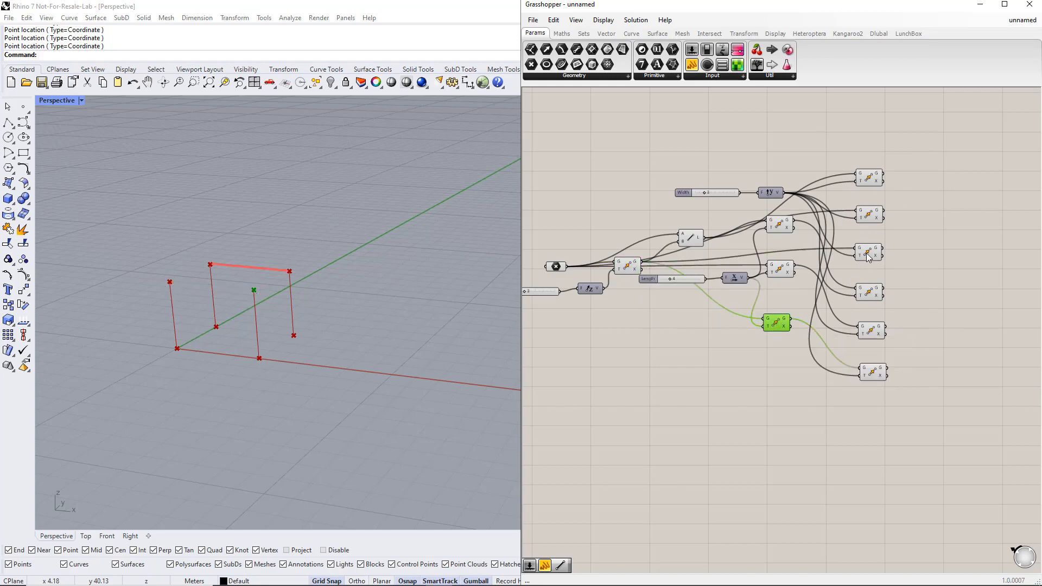
click(873, 372)
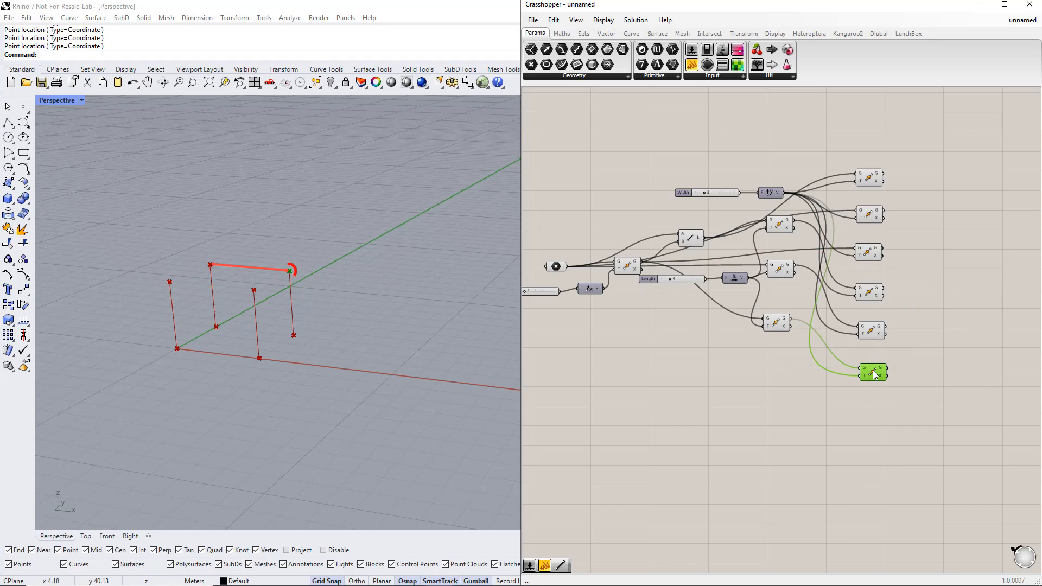
double_click(936, 246)
text(li)
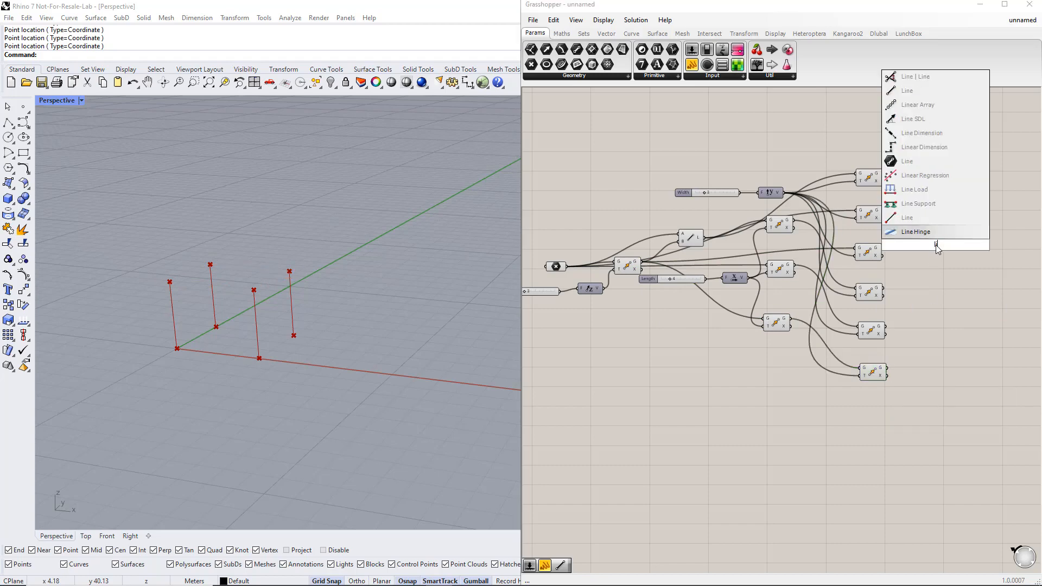
text(ne)
click(933, 209)
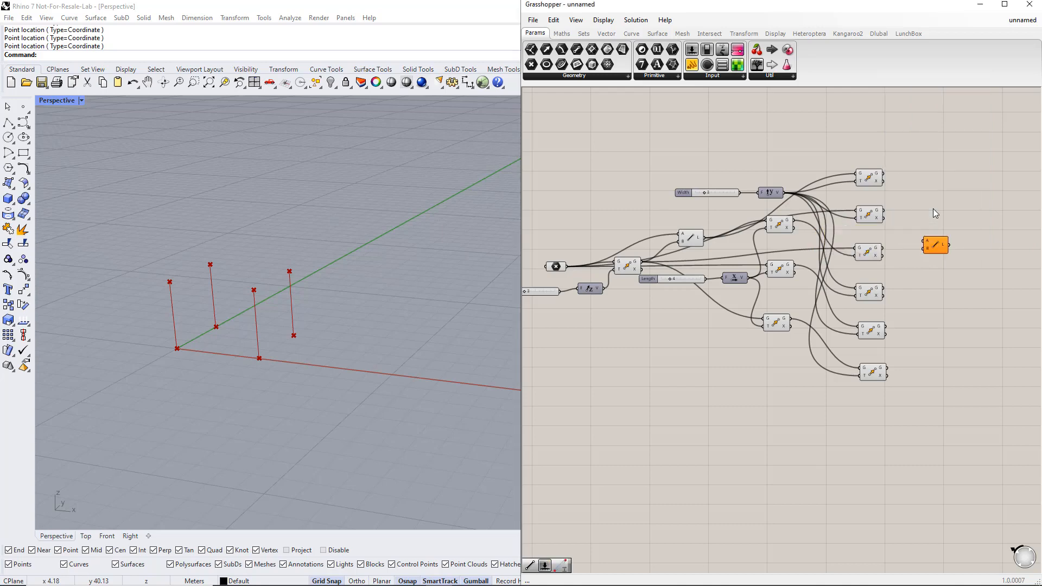
drag(642, 262, 921, 245)
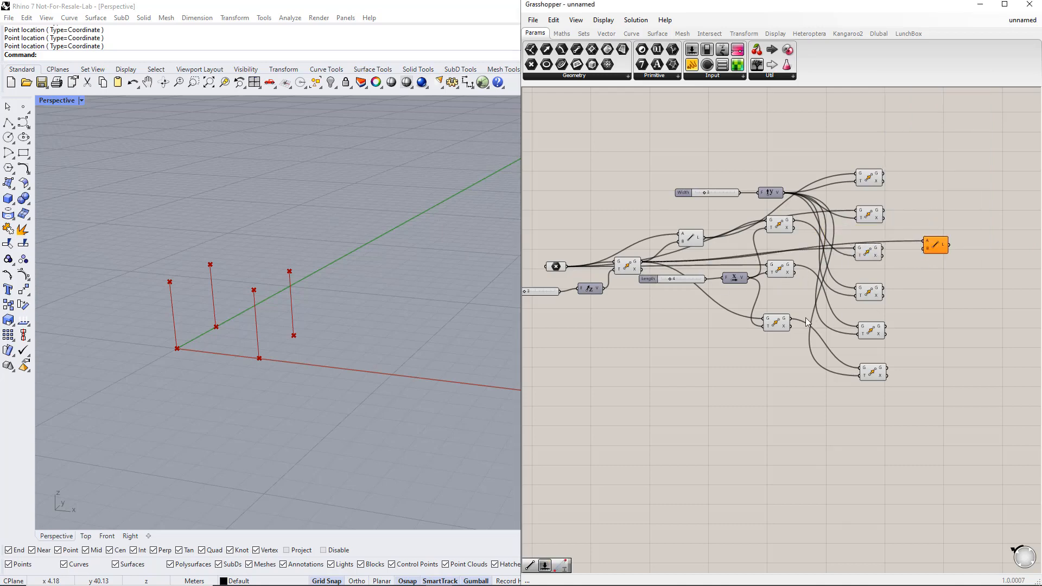
drag(790, 319, 921, 250)
Copy the top Line component and connect the two Y-moved raised points as the copy's start and end points.
click(937, 248)
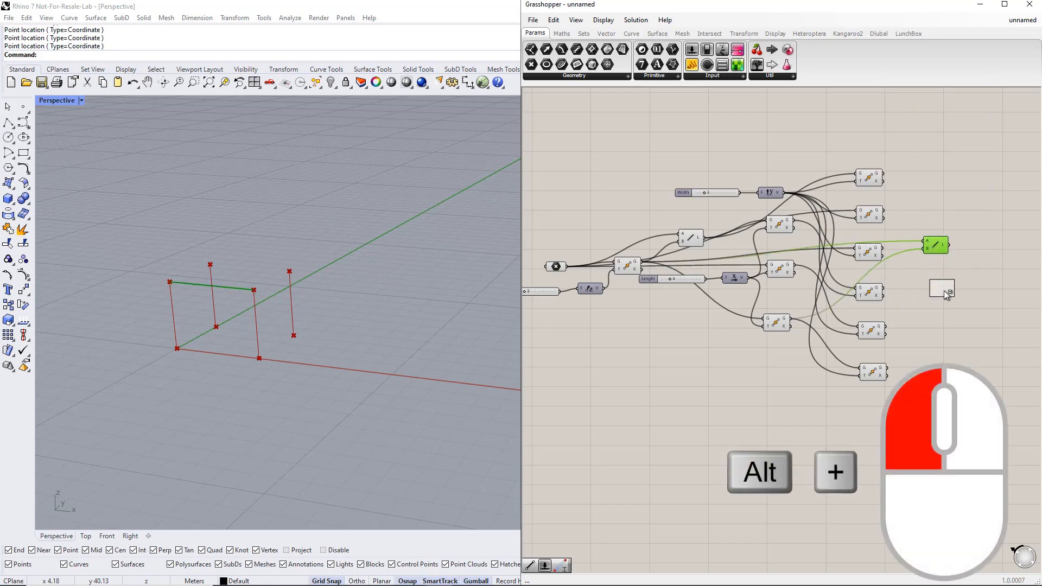
alt+drag(945, 292, 944, 291)
drag(883, 249, 929, 284)
drag(888, 373, 929, 292)
click(976, 285)
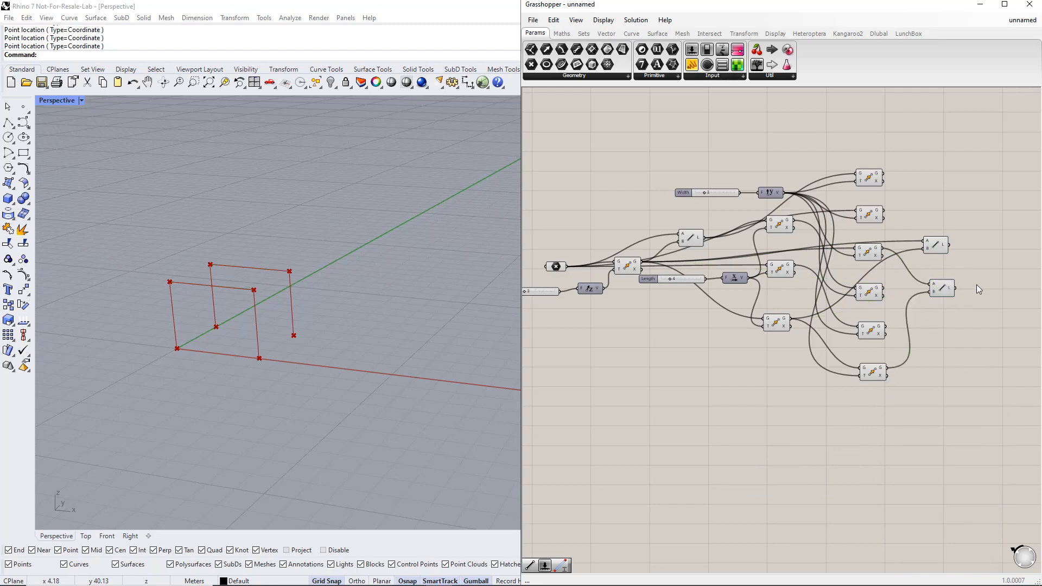
Add a Divide Curve component and use the first top line as its curve.
right_drag(977, 284, 907, 282)
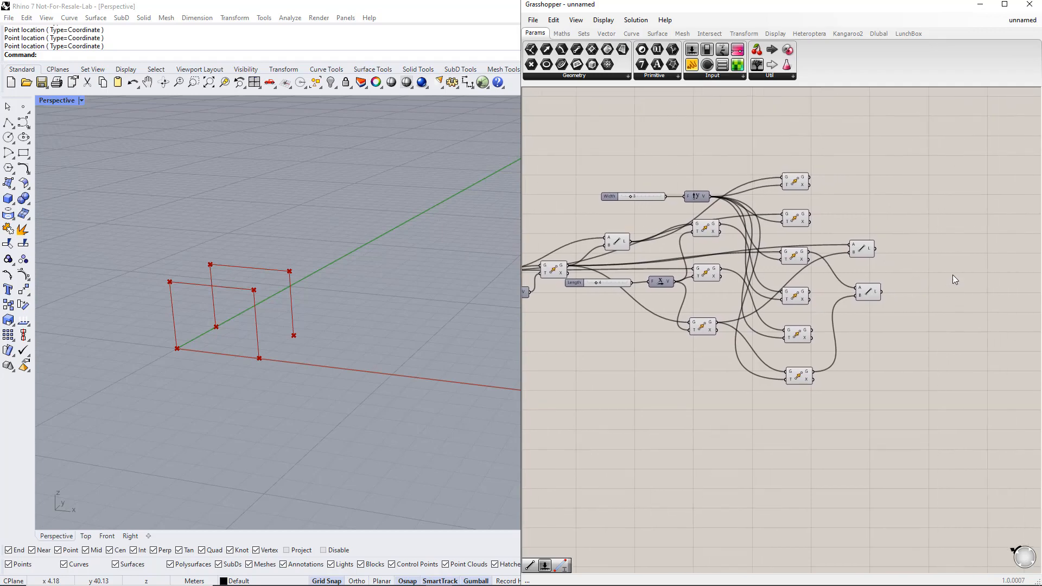
double_click(948, 268)
text(d)
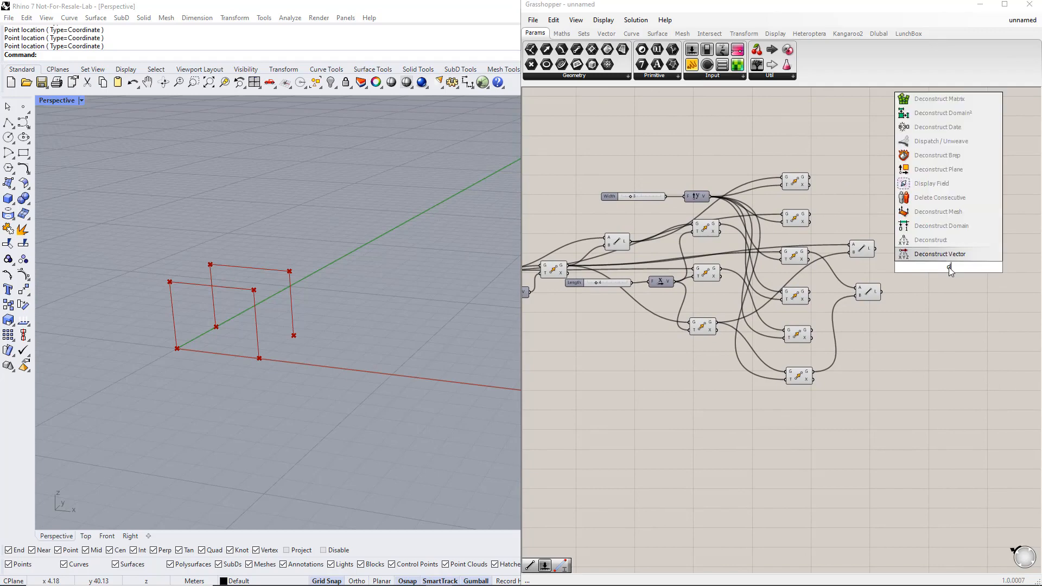
text(ivide curve)
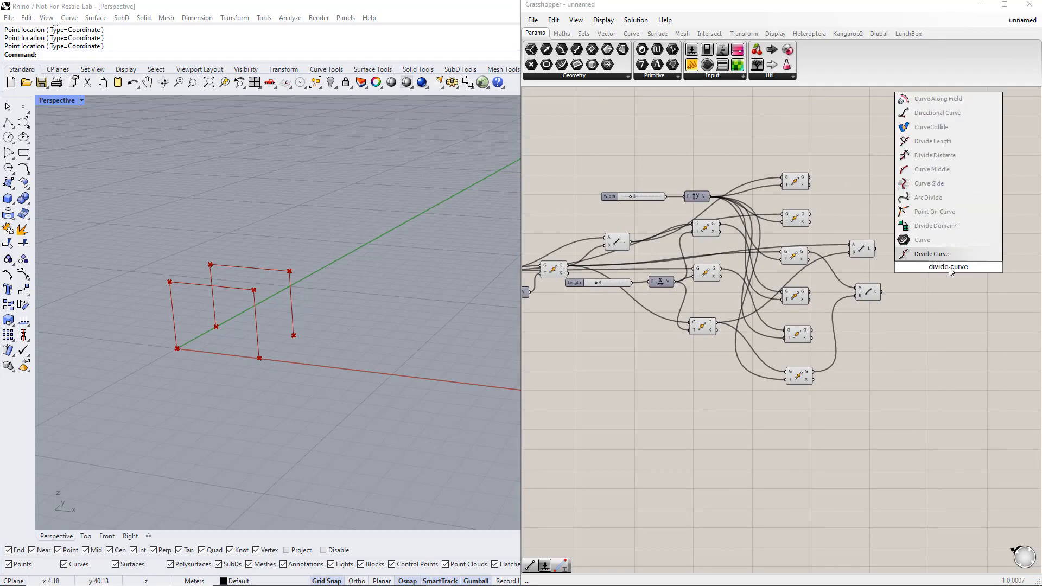
key(Return)
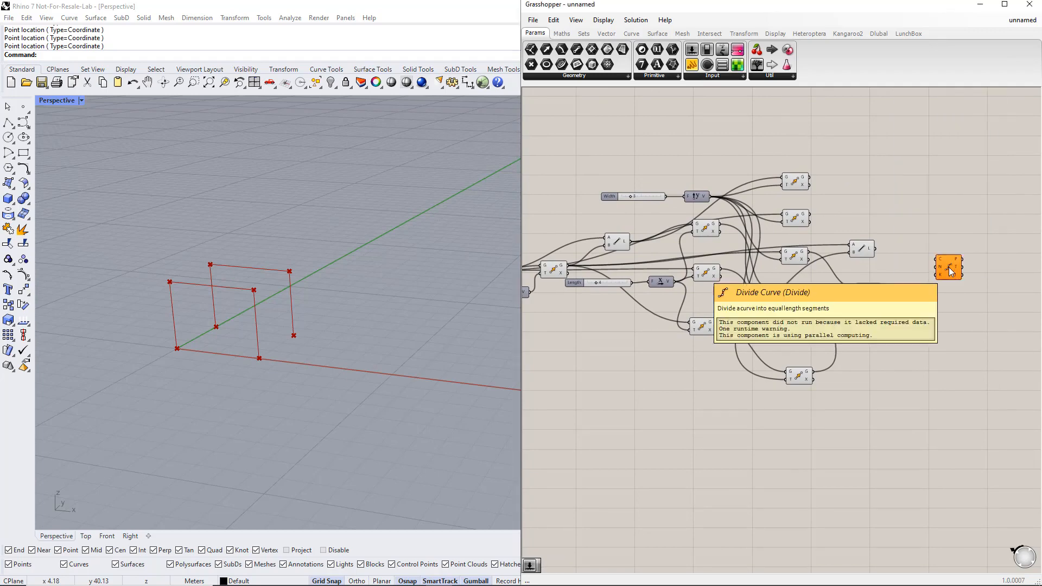
drag(948, 267, 951, 251)
drag(876, 249, 942, 245)
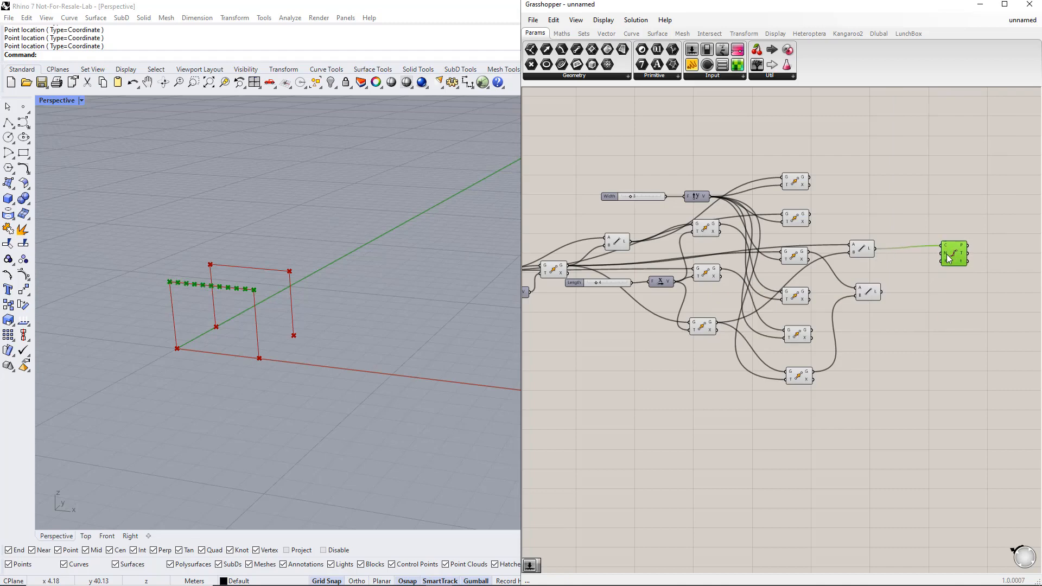
mouse_move(947, 256)
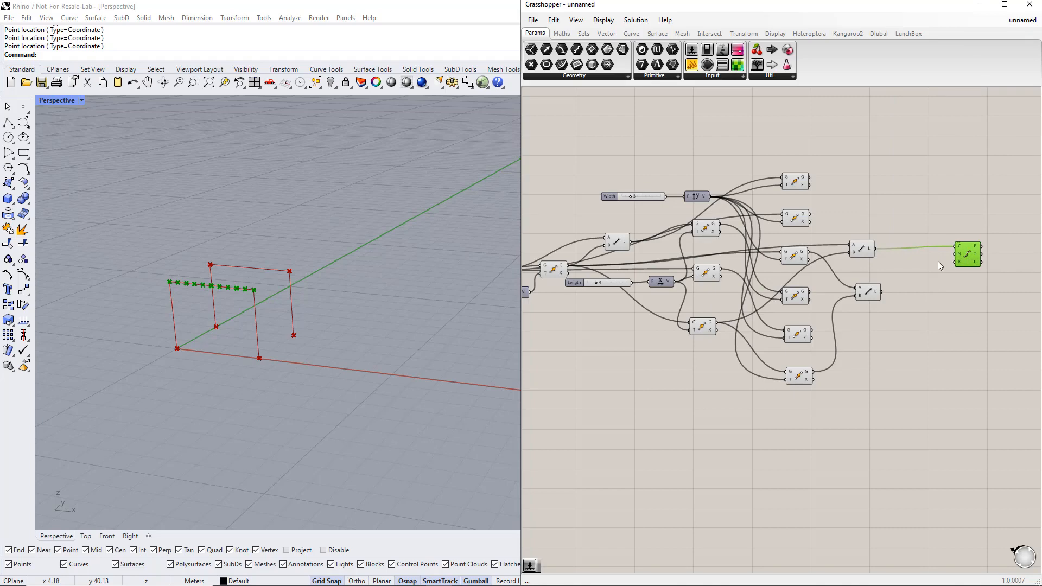
Add a number slider from 1 to 15, connect it to the Divide Curve count and name it Number of Segments.
double_click(930, 263)
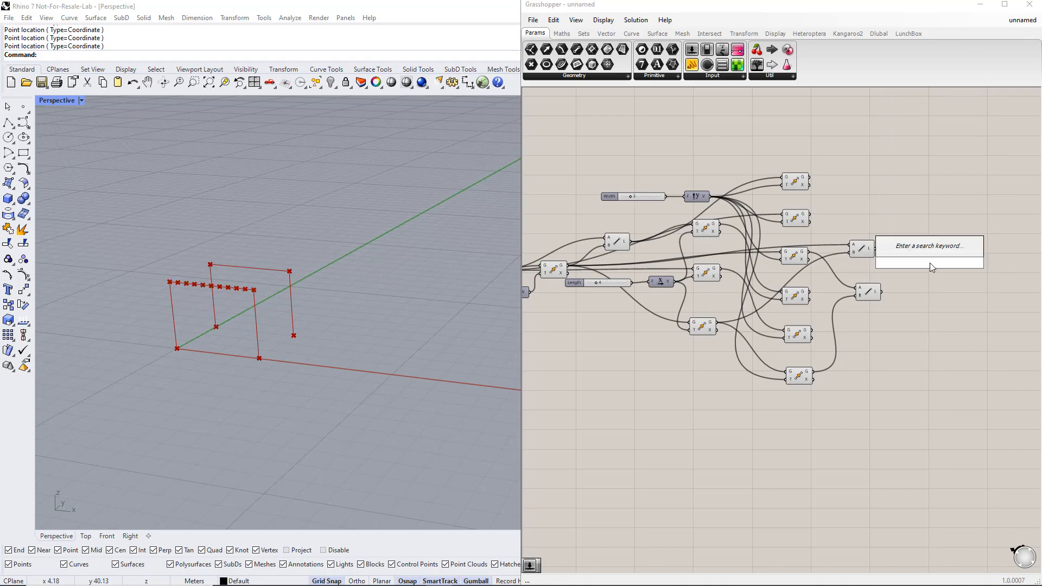
text(1.15)
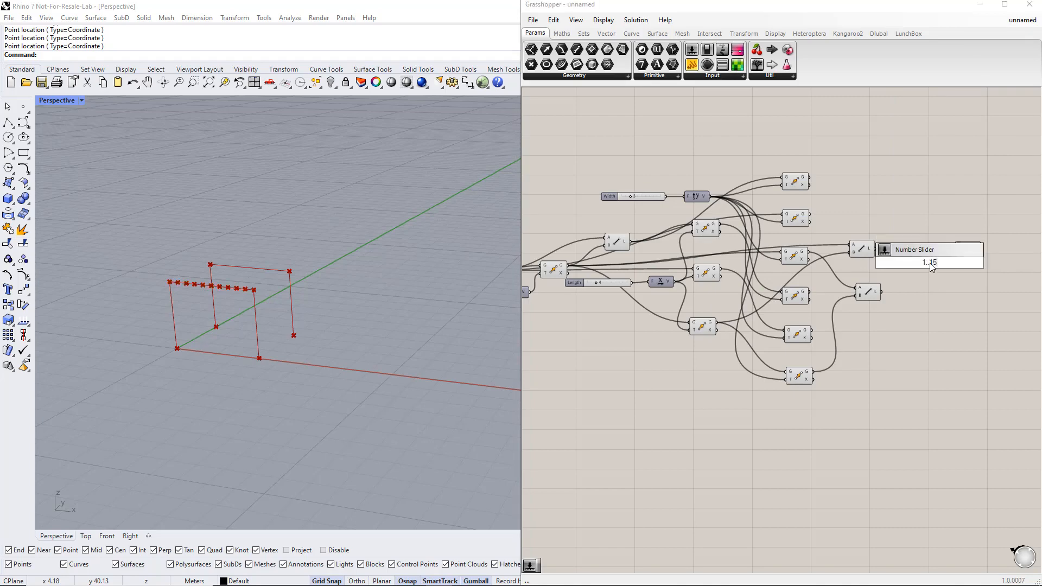
key(Return)
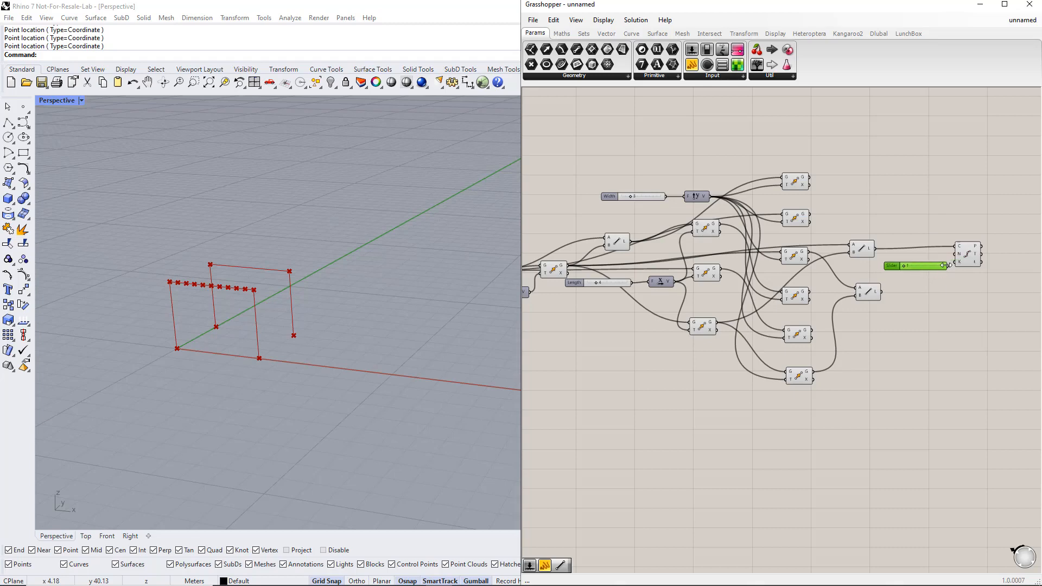
drag(951, 253, 955, 265)
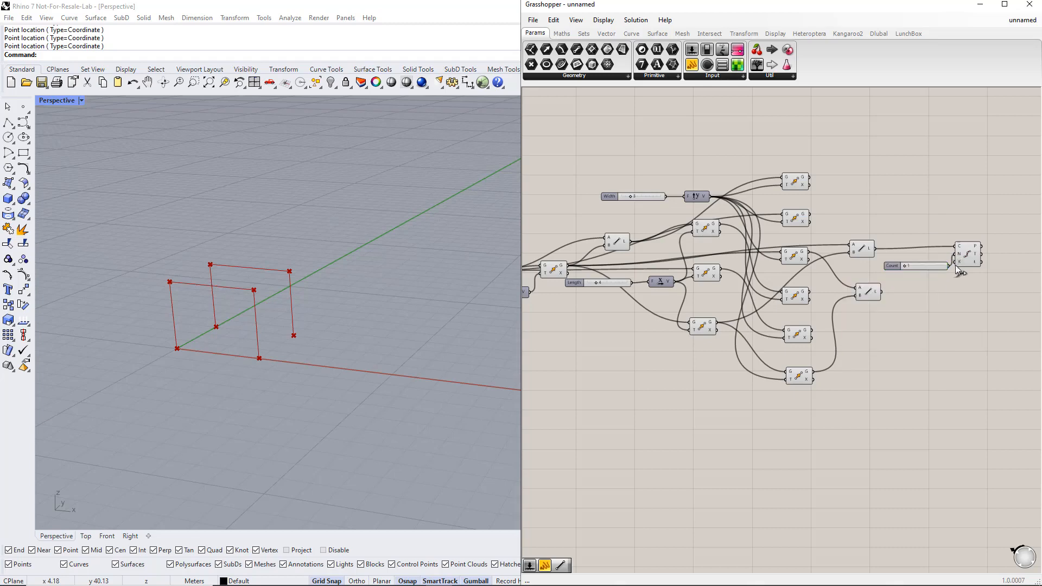
right_click(895, 270)
text(Num)
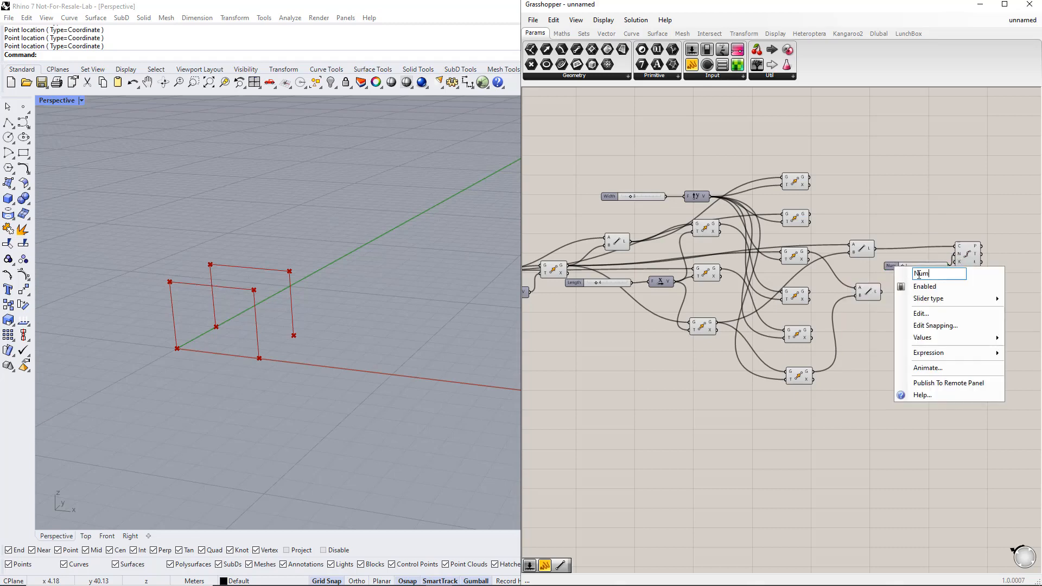
text(ber of Segments)
key(Return)
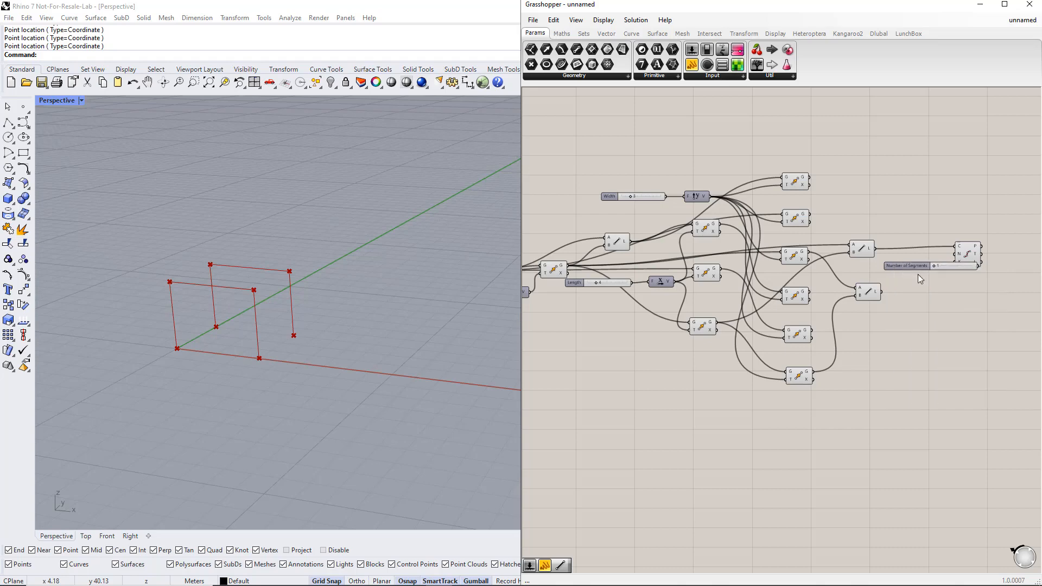
Copy Divide Curve for the second top line with the same count slider, and set Number of Segments to 4.
drag(958, 261, 881, 292)
click(977, 323)
right_drag(986, 325, 847, 319)
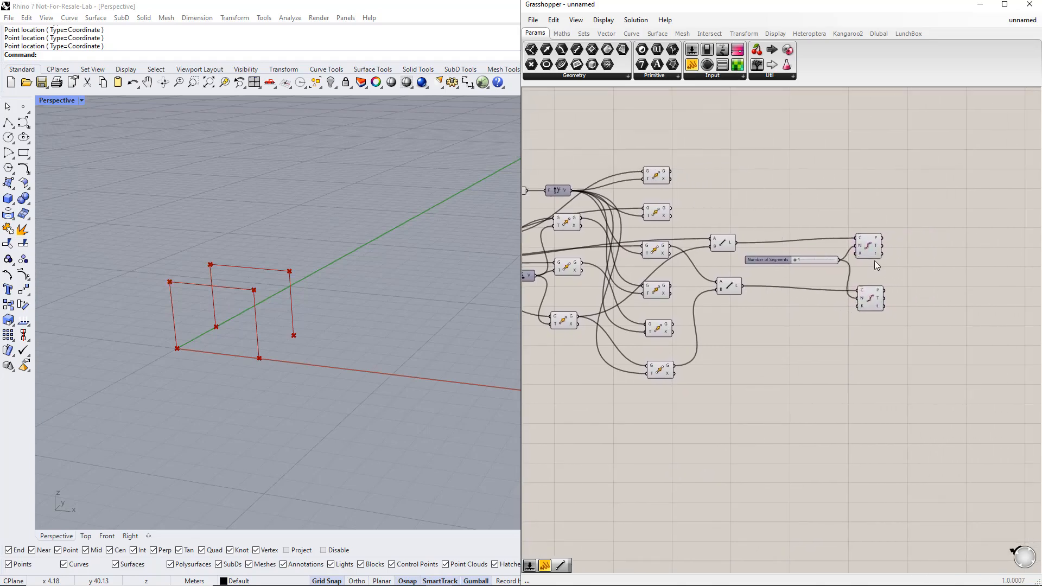
drag(871, 250, 878, 245)
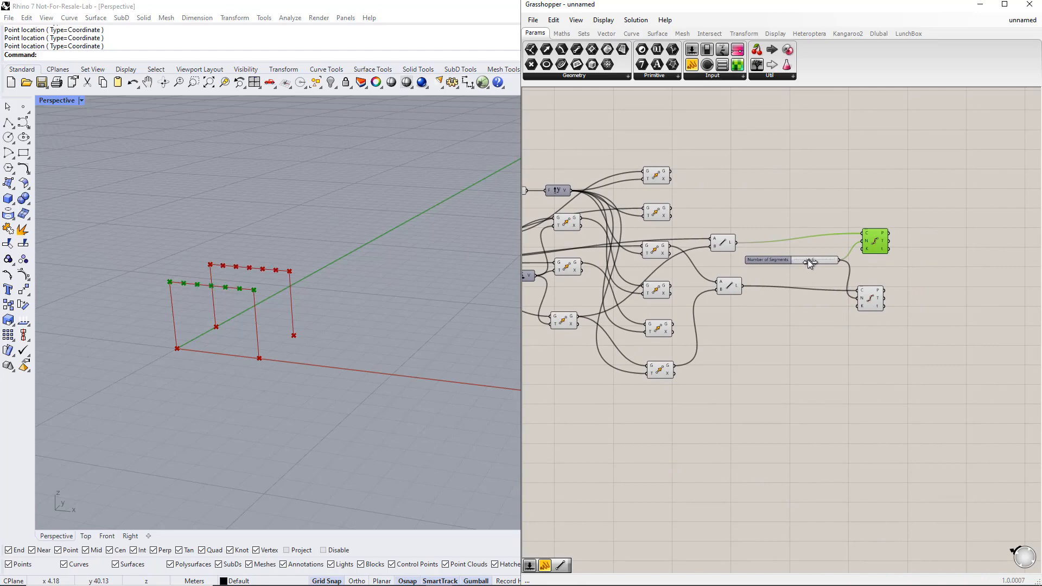
drag(808, 260, 802, 261)
click(926, 275)
Add a Line component that joins the division points of the first top line to those of the second top line.
right_drag(925, 276, 873, 274)
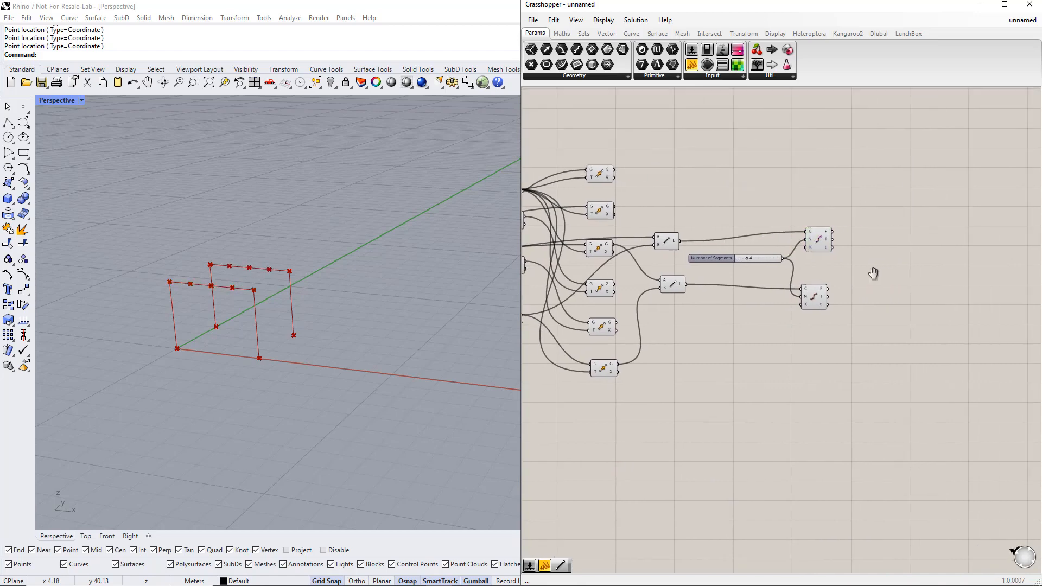
double_click(877, 269)
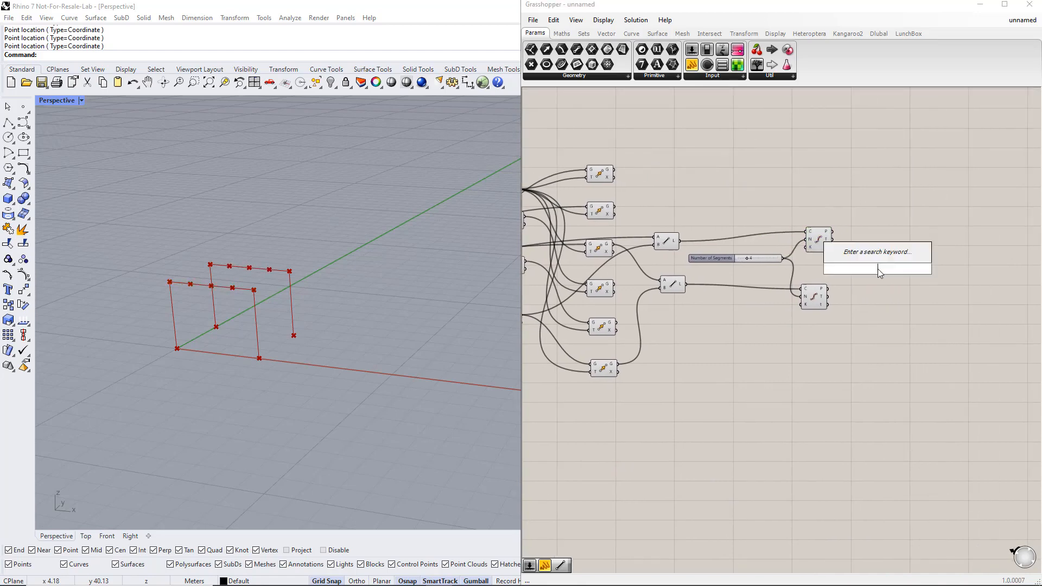
text(line)
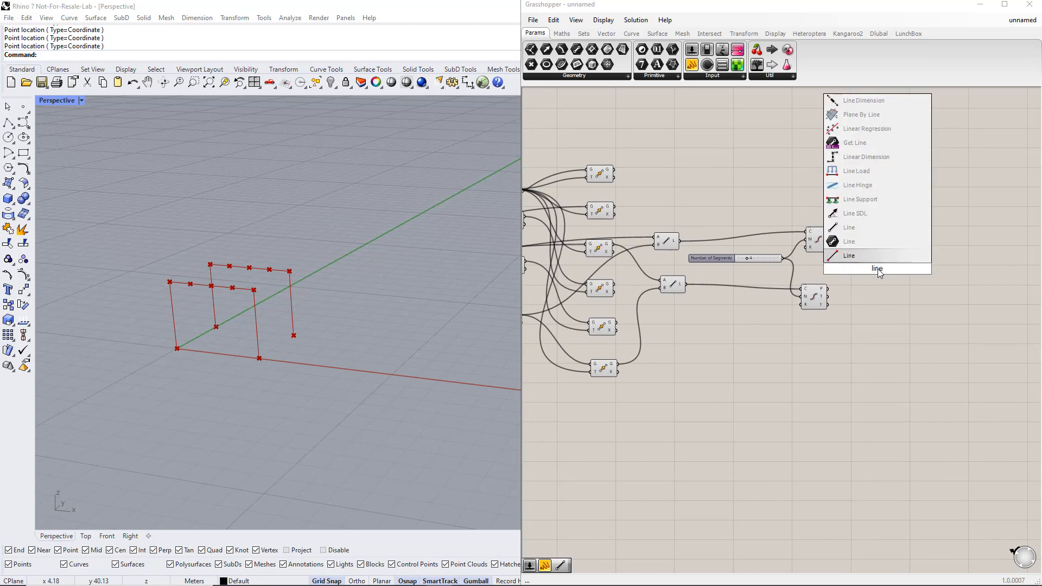
key(Return)
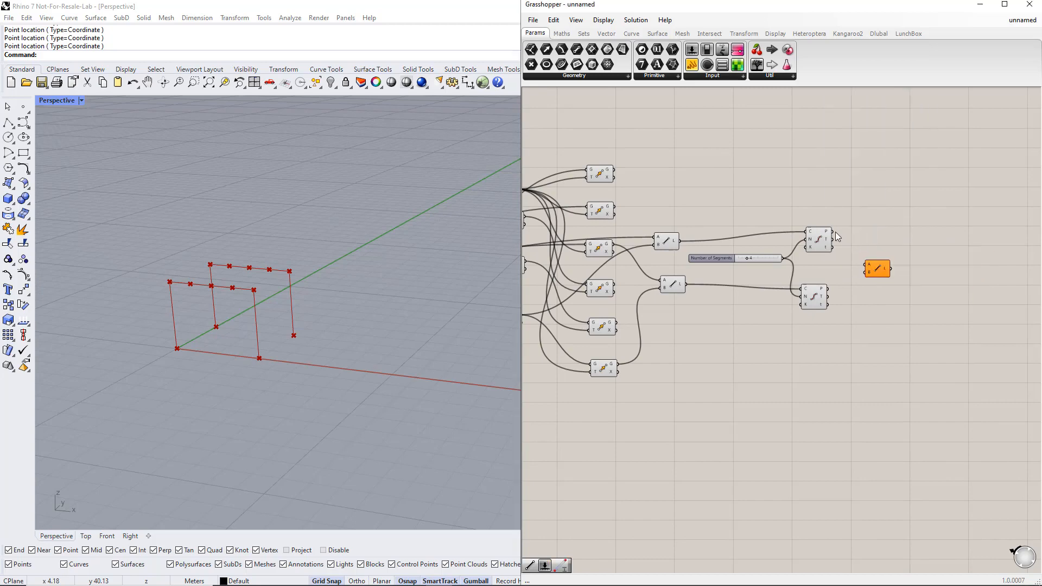
drag(833, 231, 865, 273)
click(878, 273)
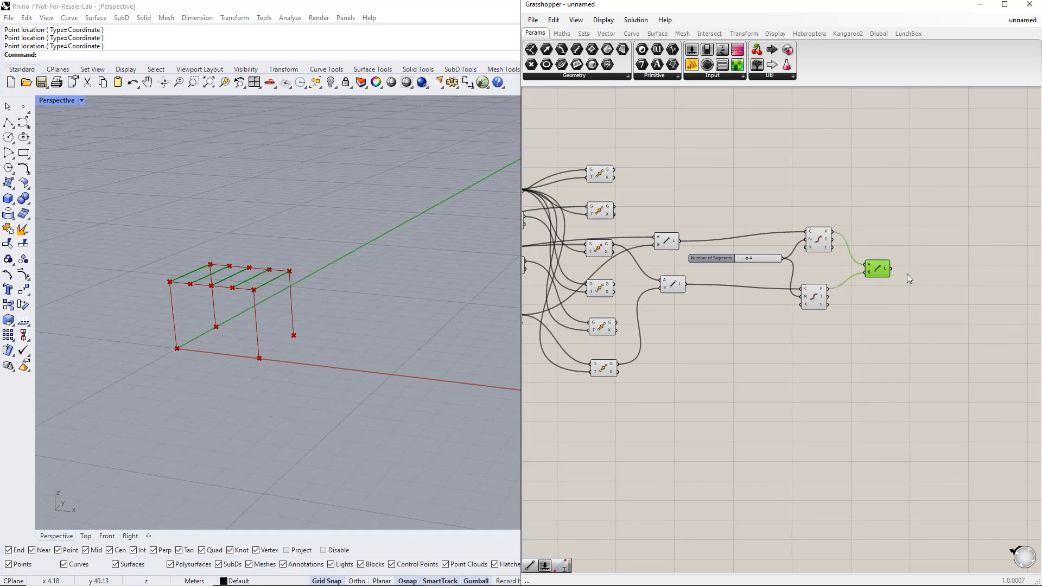
click(921, 273)
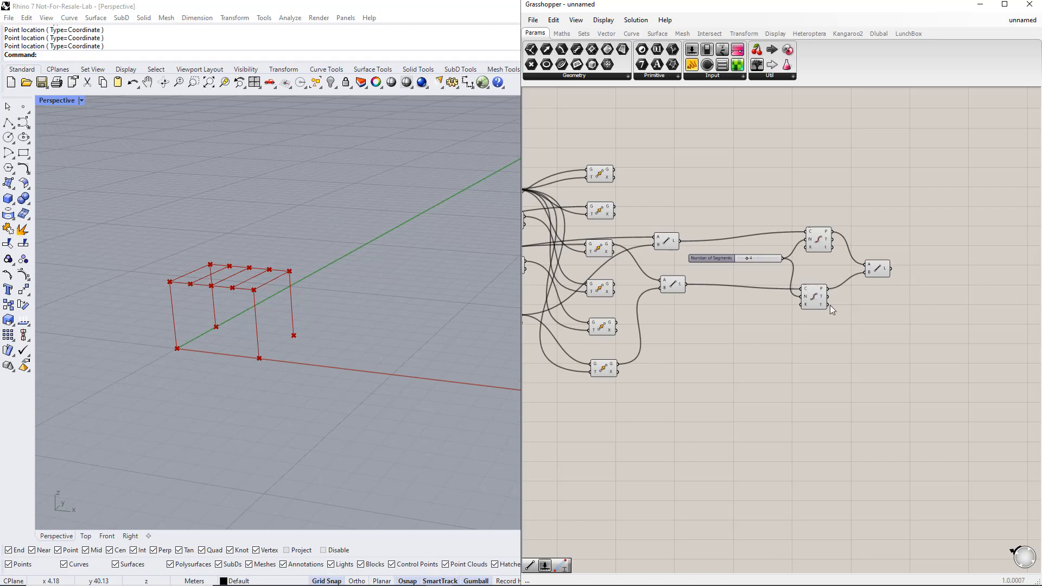
Add a Move component with a Unit X vector as its motion and the origin point as its geometry.
right_drag(679, 373, 876, 403)
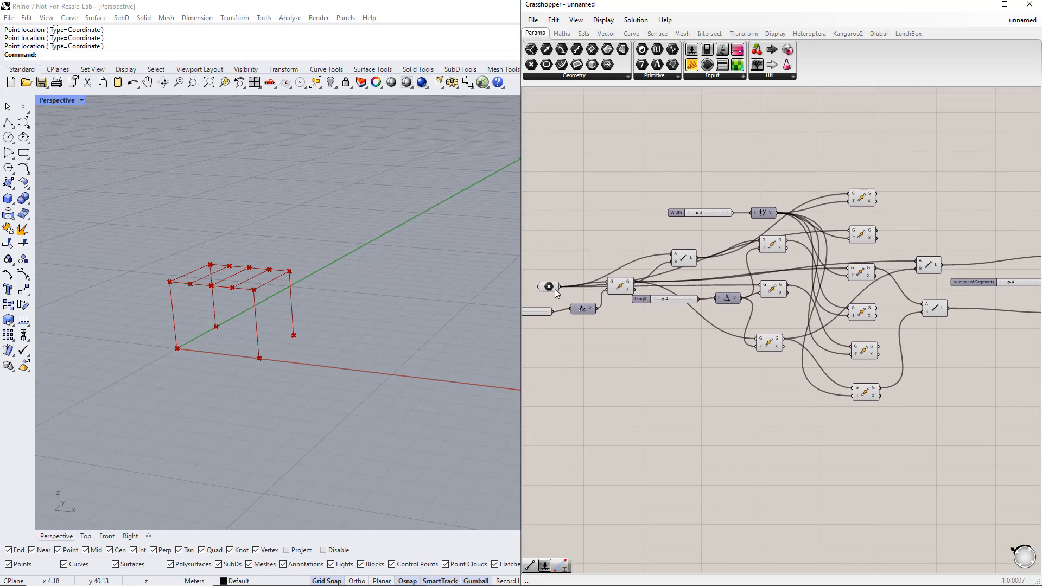
click(555, 289)
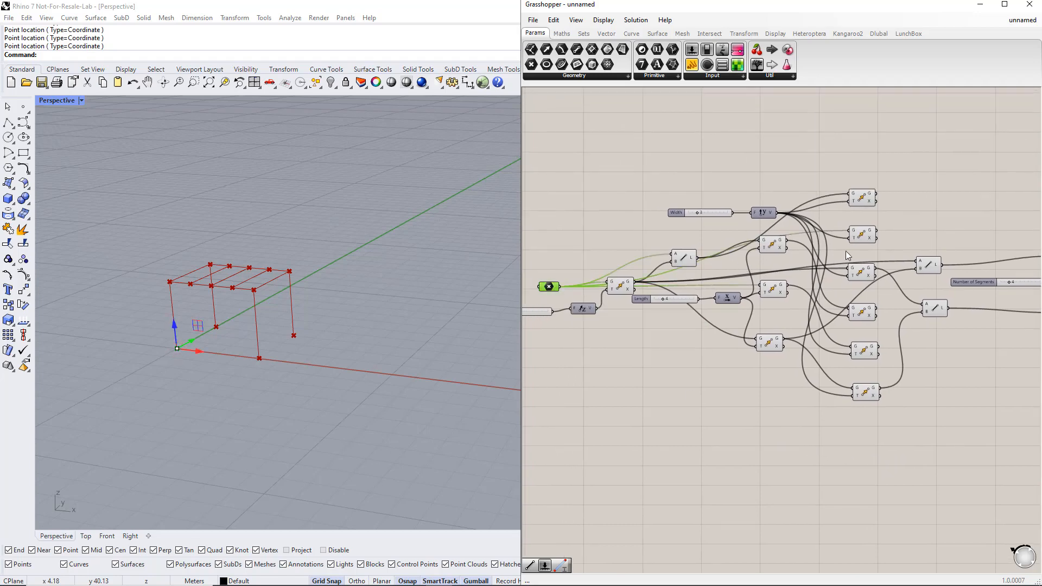
shift+click(861, 234)
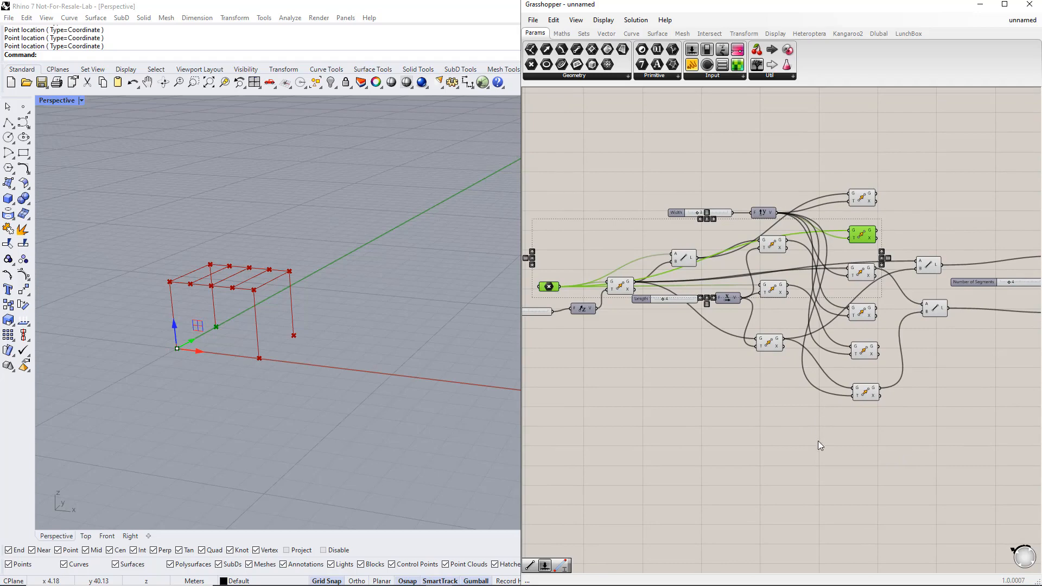
double_click(766, 428)
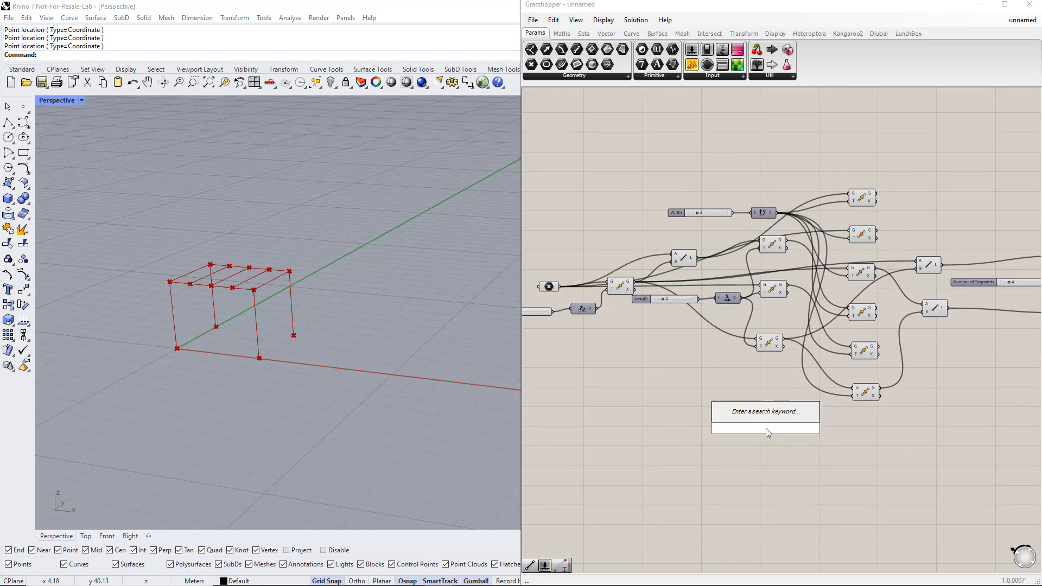
text(move)
key(Return)
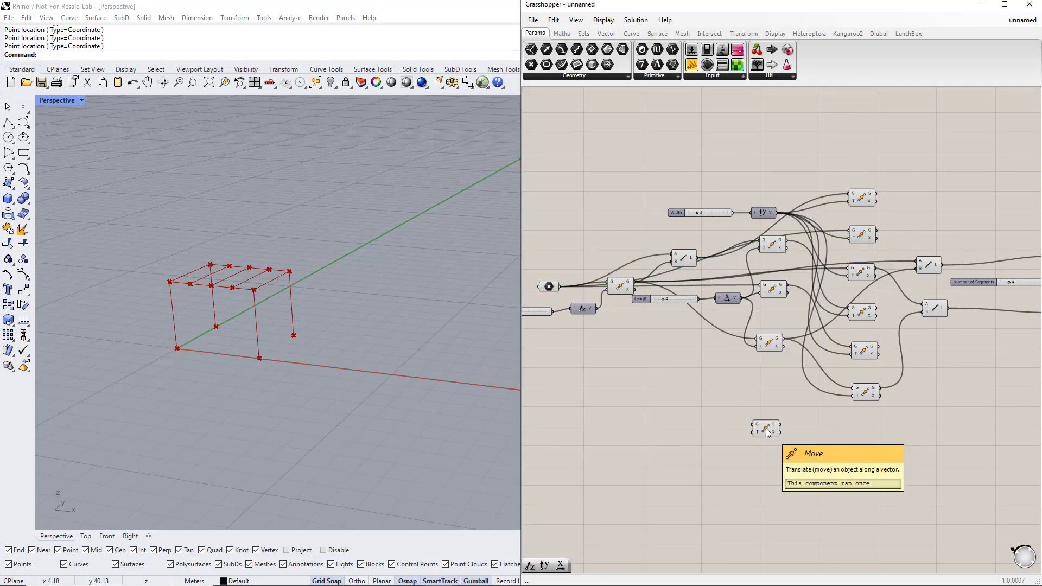
double_click(704, 424)
text(x)
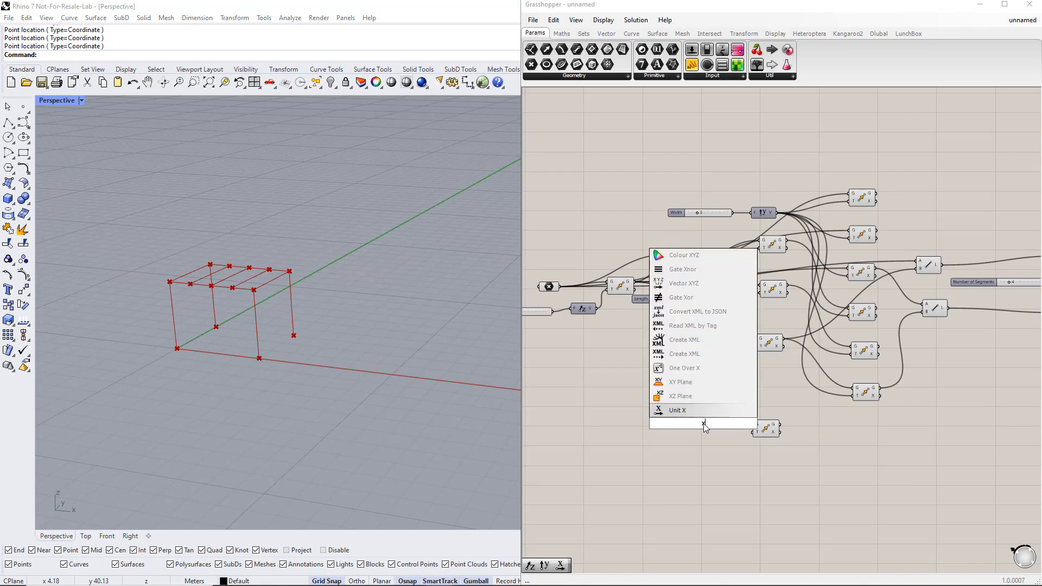
key(Return)
drag(715, 424, 753, 432)
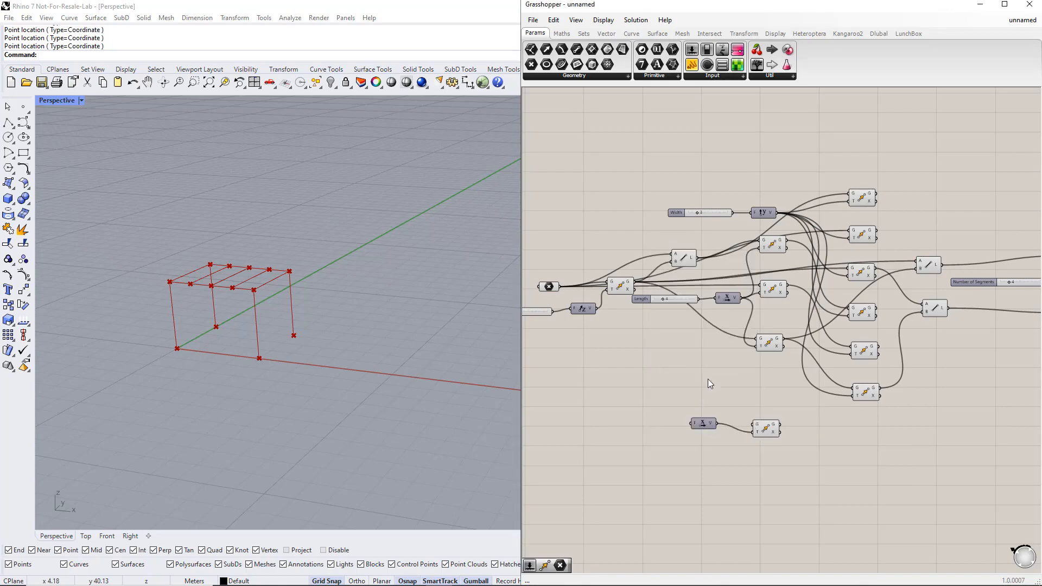
drag(561, 286, 726, 437)
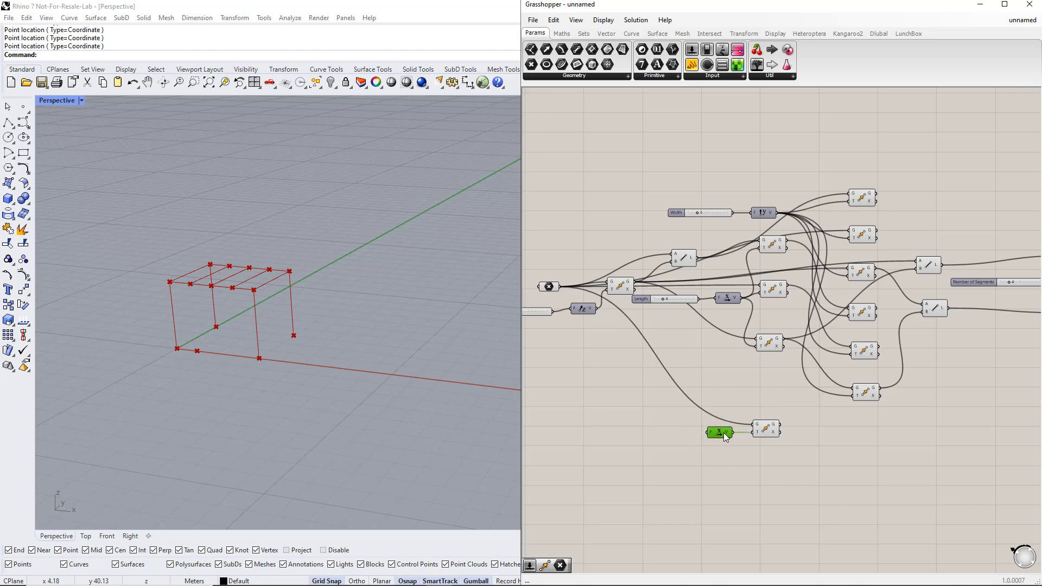
Add a number slider from 0 to 5, name it Distance and connect it to the new Unit X factor.
double_click(647, 434)
text(0)
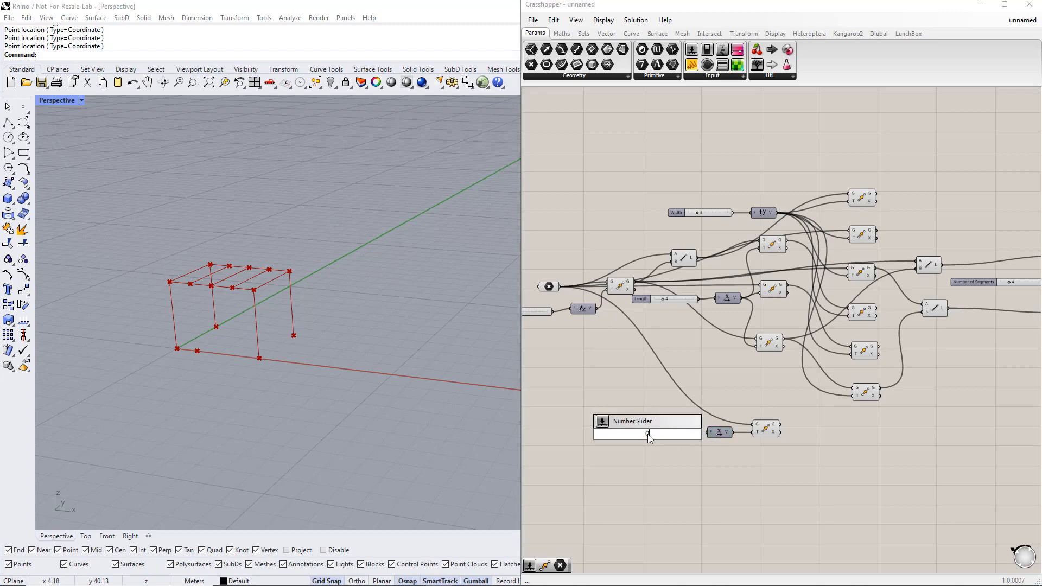
text(.5)
key(Return)
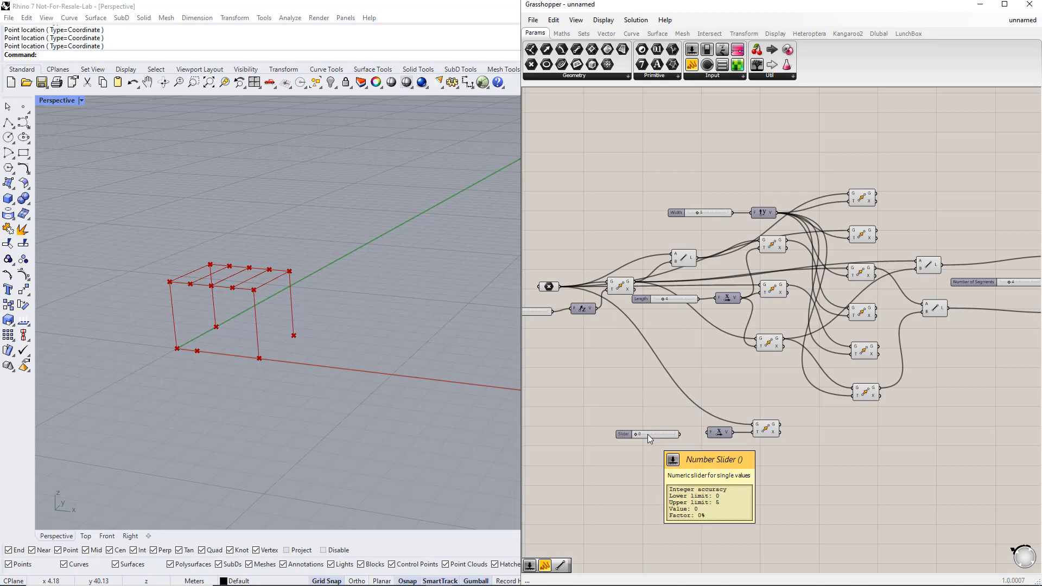
right_click(625, 434)
text(D)
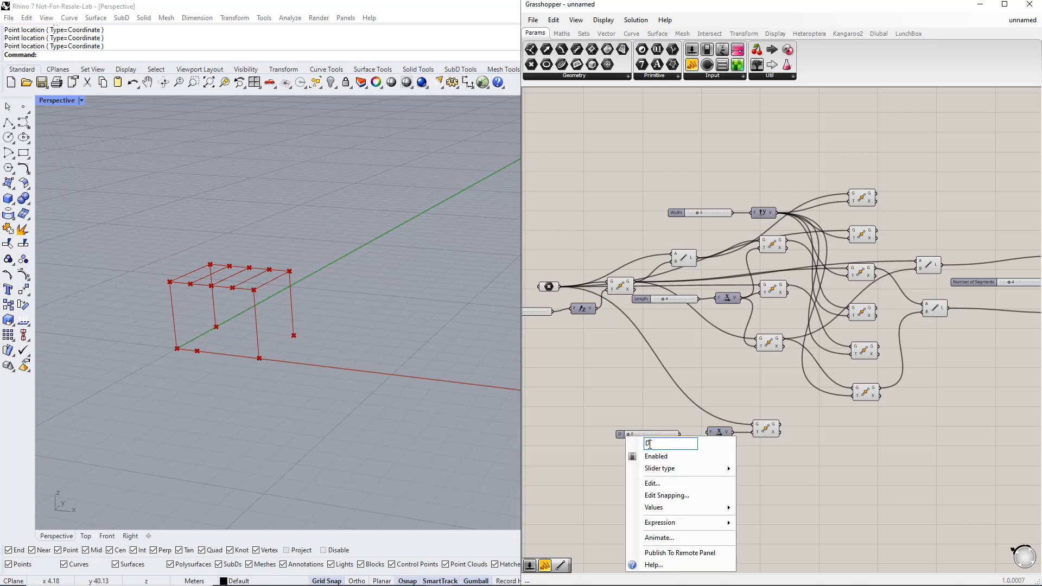
text(istance)
key(Return)
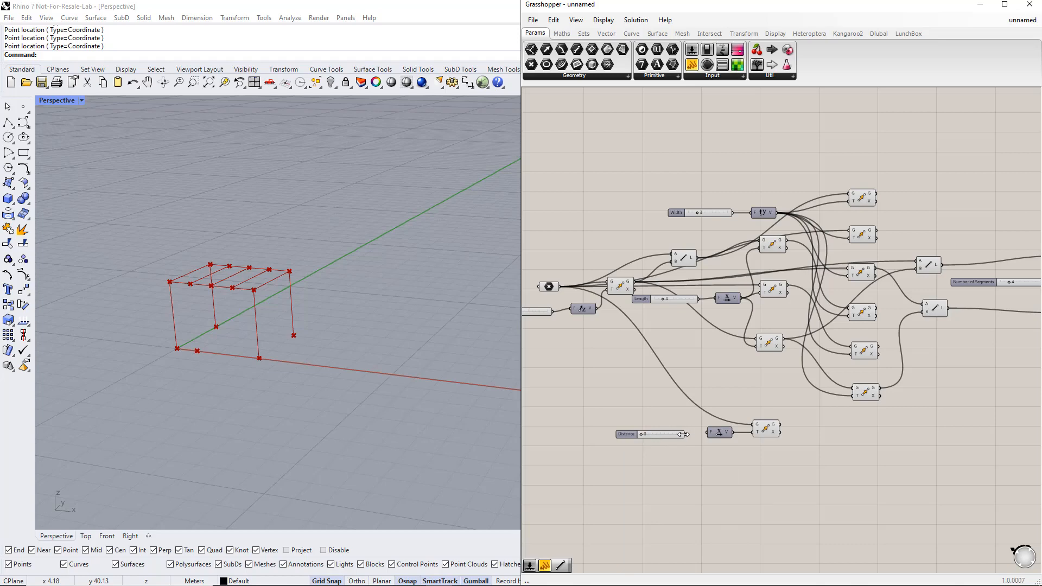
drag(686, 434, 703, 434)
Reverse the new Move's direction by setting the expression -x on its motion input.
right_click(759, 435)
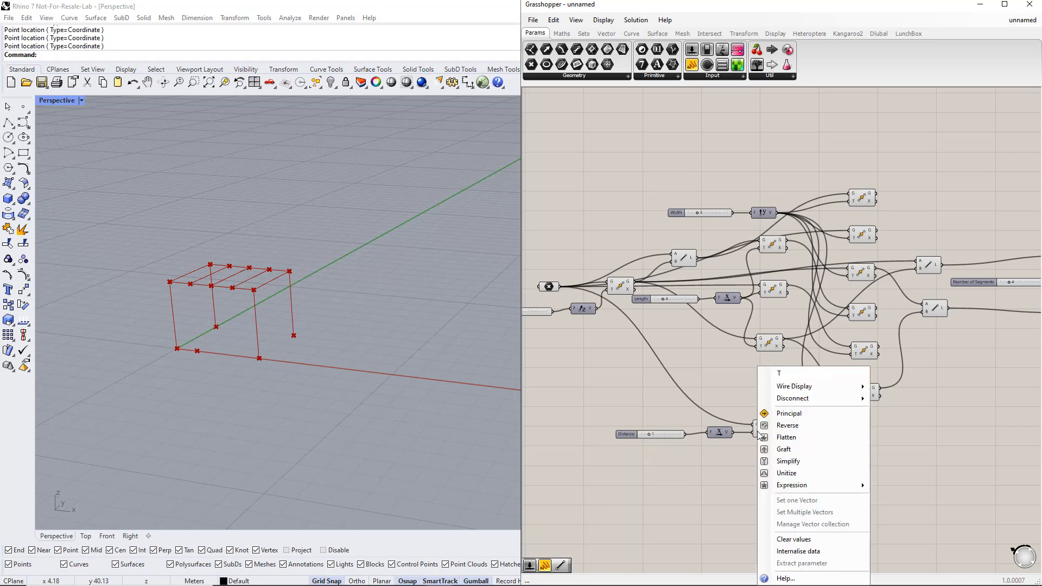
mouse_move(824, 490)
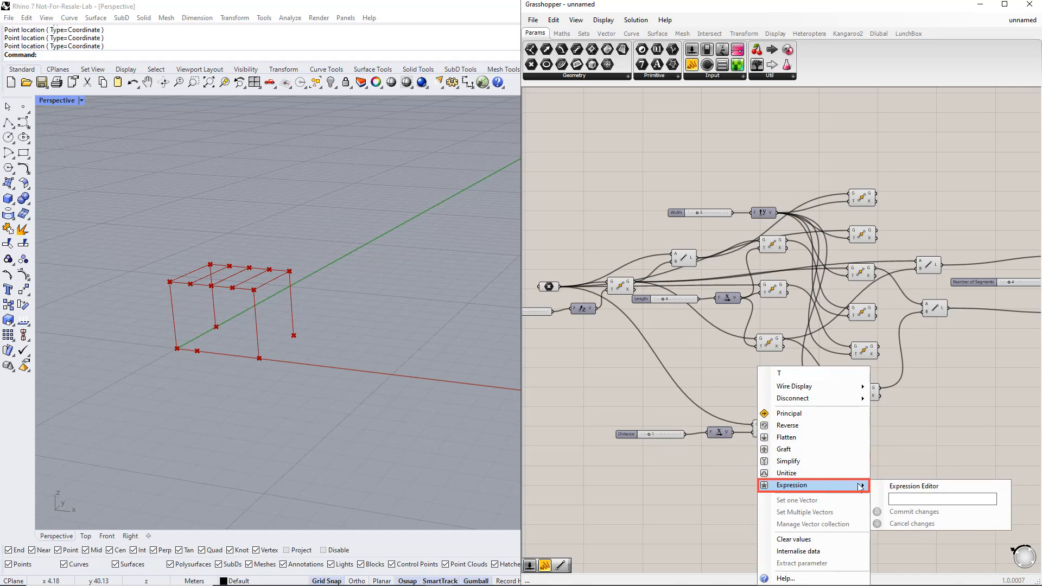
click(900, 499)
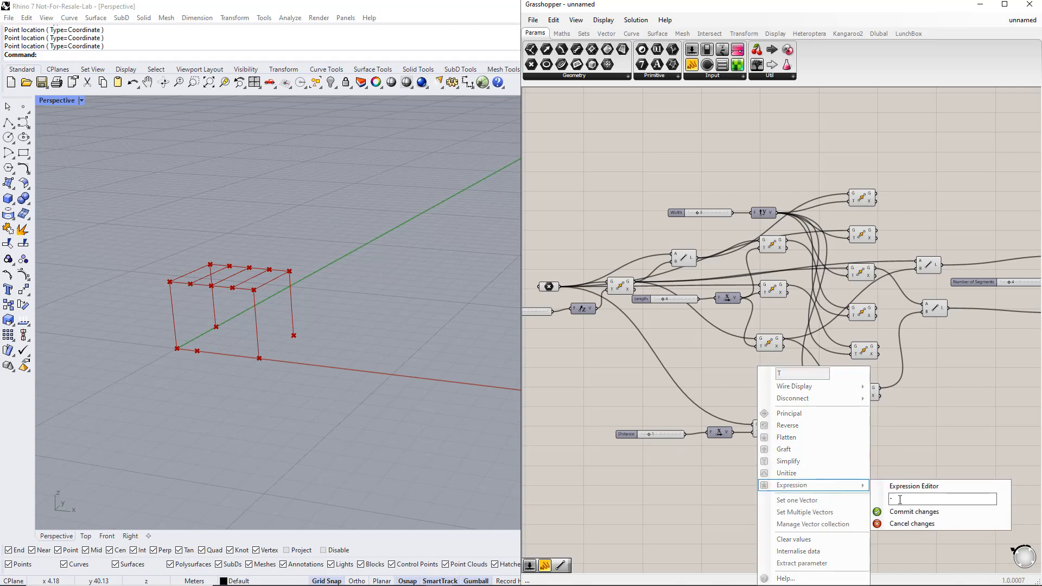
text(-x)
click(902, 512)
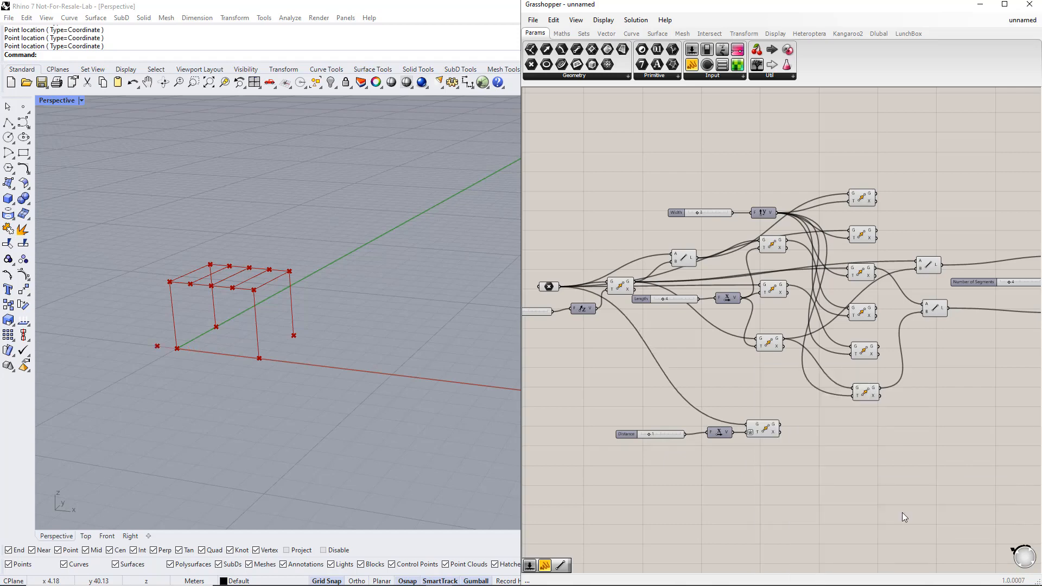
Change the Distance slider to floating-point numbers and set it to about 2.59.
right_click(633, 437)
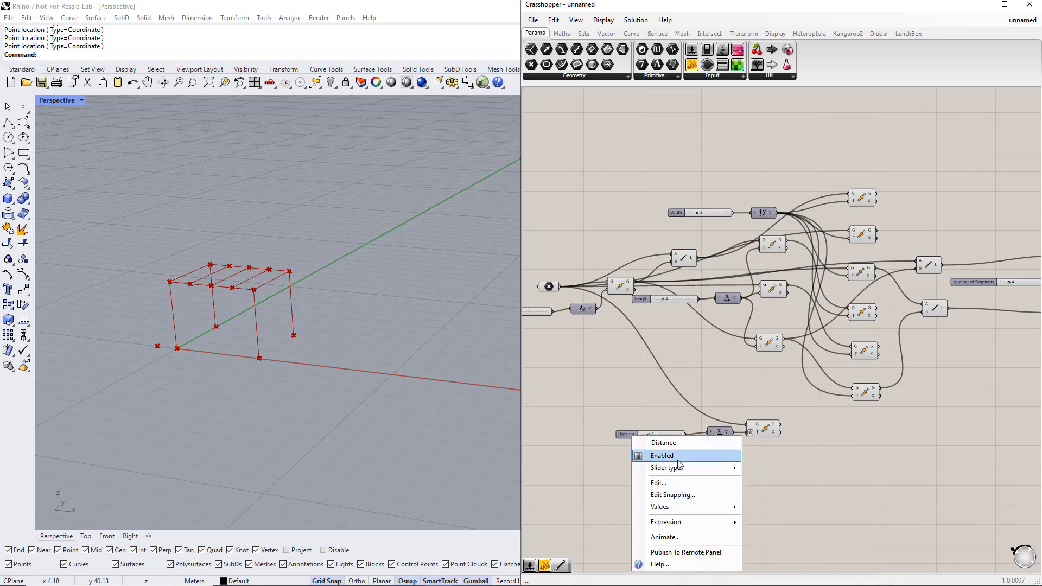
mouse_move(683, 469)
click(749, 468)
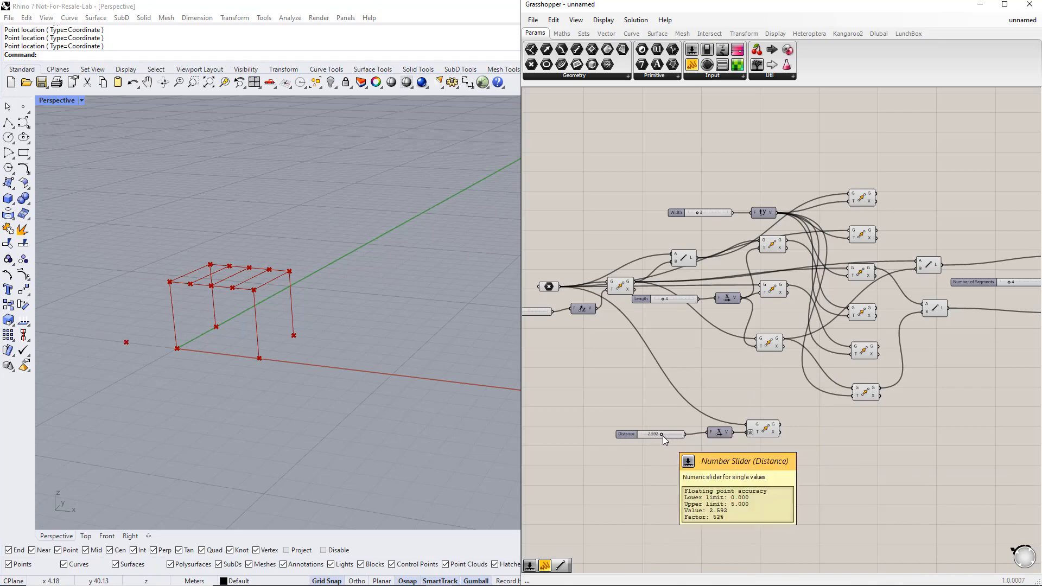
Copy the reversed Move component and use the Y-moved origin point as the copy's geometry.
drag(768, 428, 790, 463)
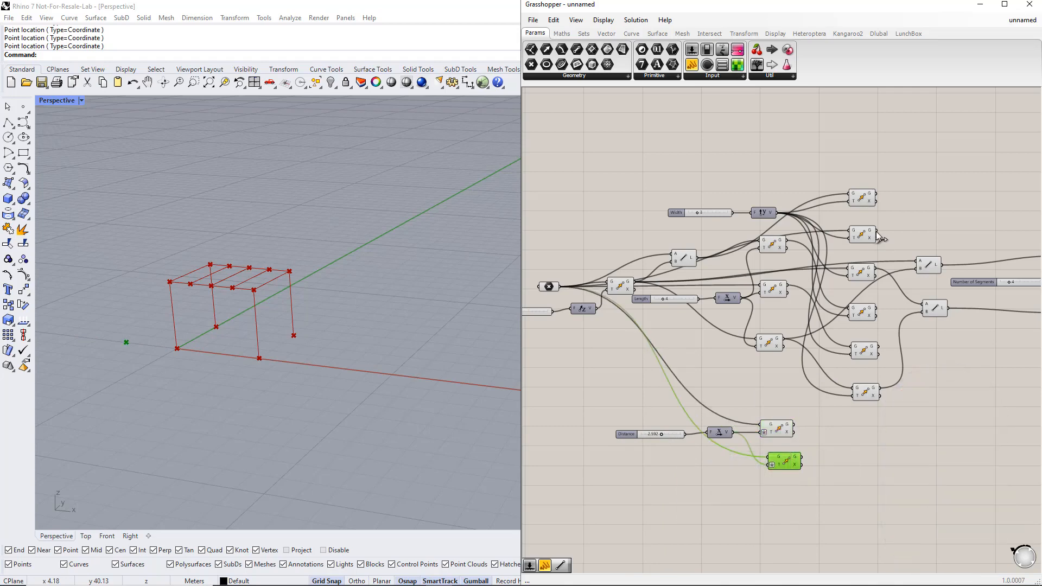
drag(876, 230, 811, 430)
click(896, 452)
right_drag(898, 452, 898, 450)
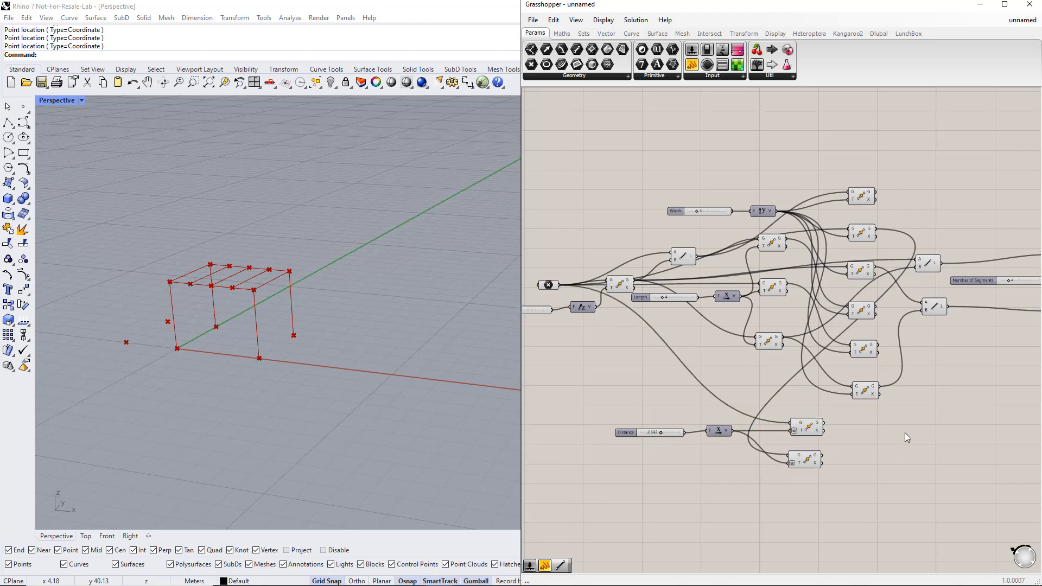
Add a Line component from the origin point's reversed X move to the raised point above the origin.
double_click(900, 428)
text(line)
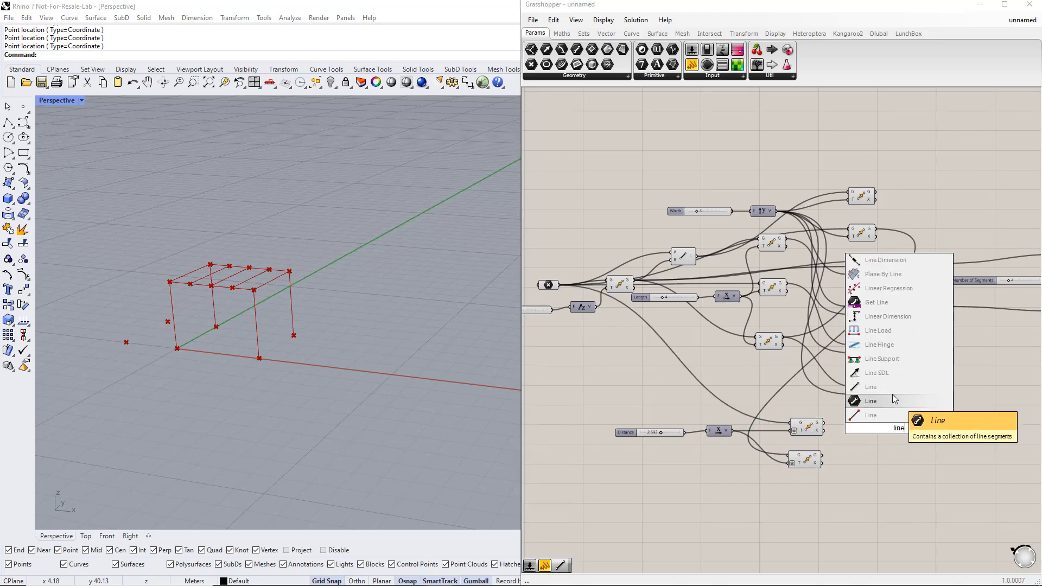
click(892, 397)
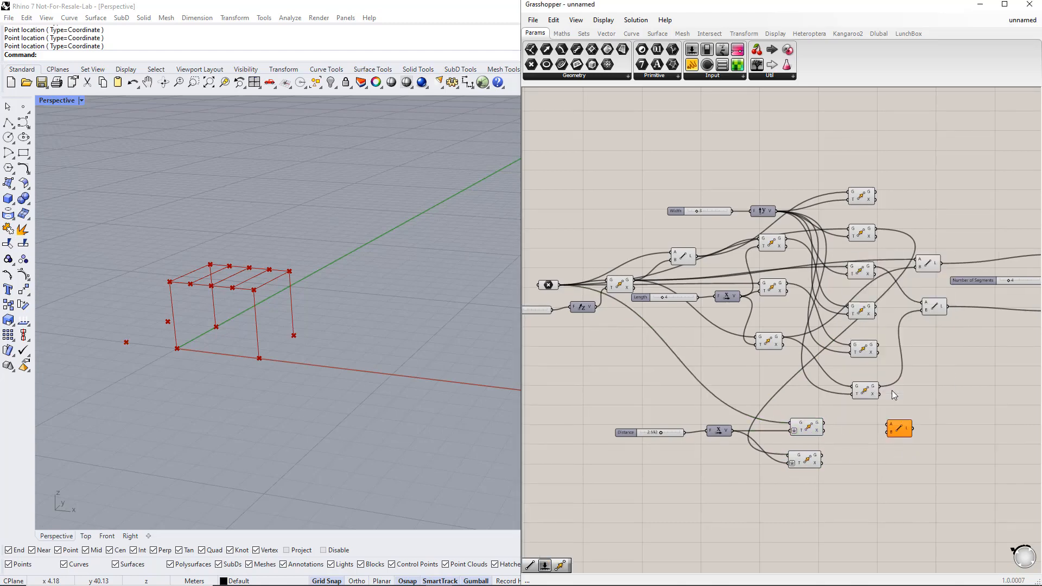
click(806, 428)
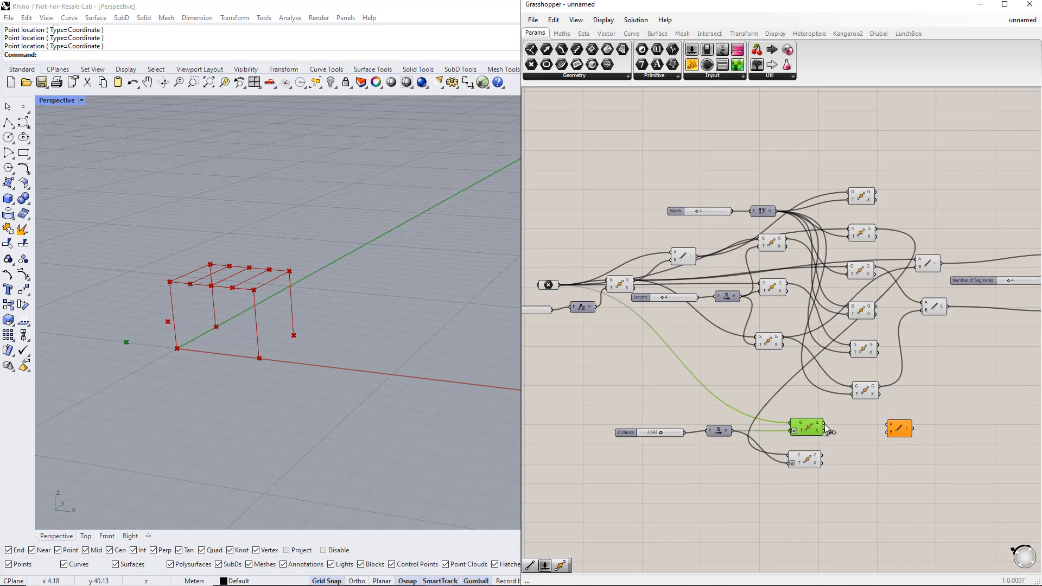
drag(824, 423, 886, 425)
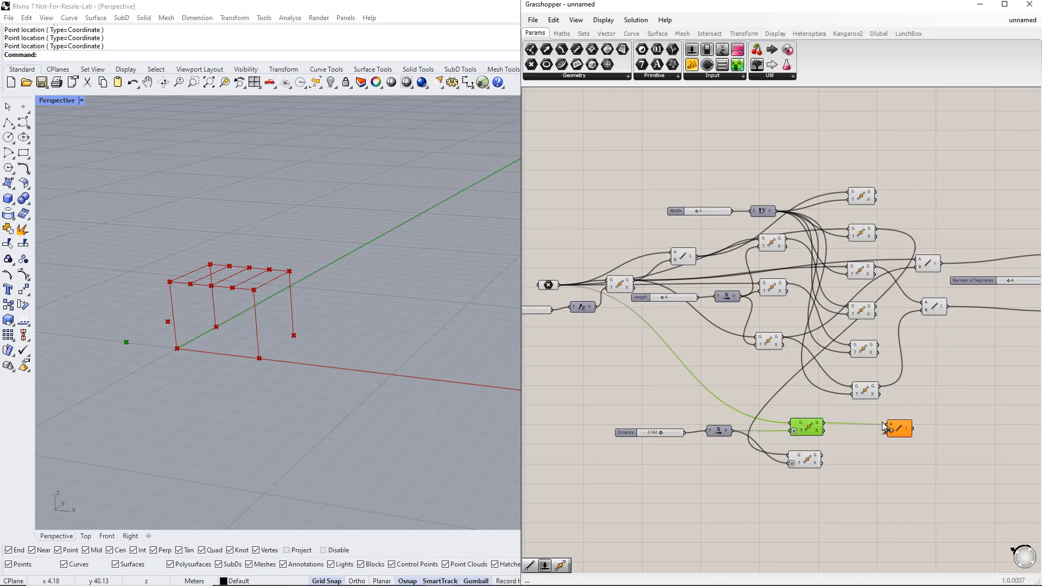
click(627, 287)
drag(634, 281, 891, 432)
Add a second Line component from the other reversed X-moved point to the Y-moved raised point.
double_click(917, 462)
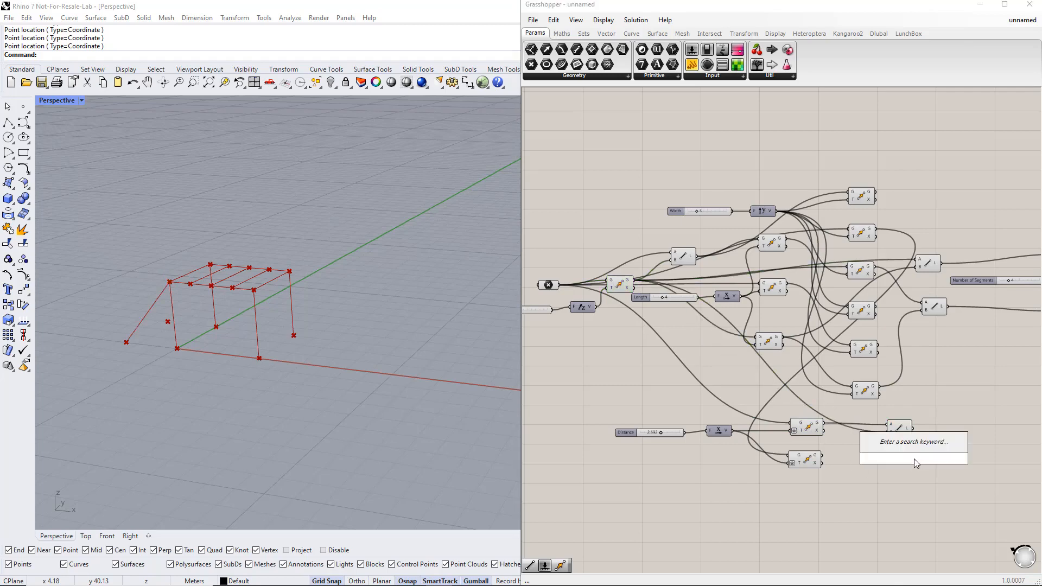
text(line)
key(Up)
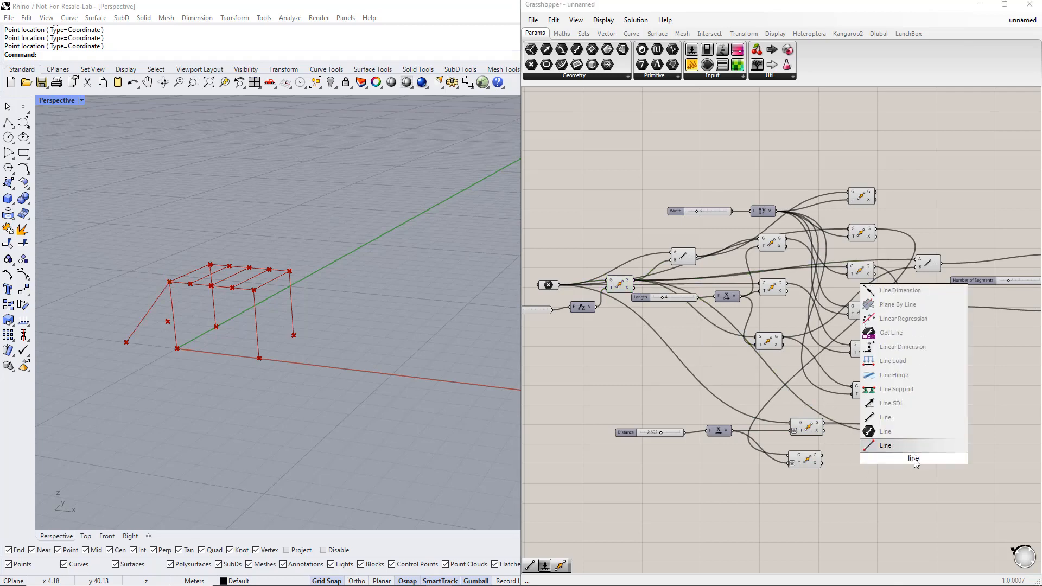
key(Return)
drag(918, 462, 904, 466)
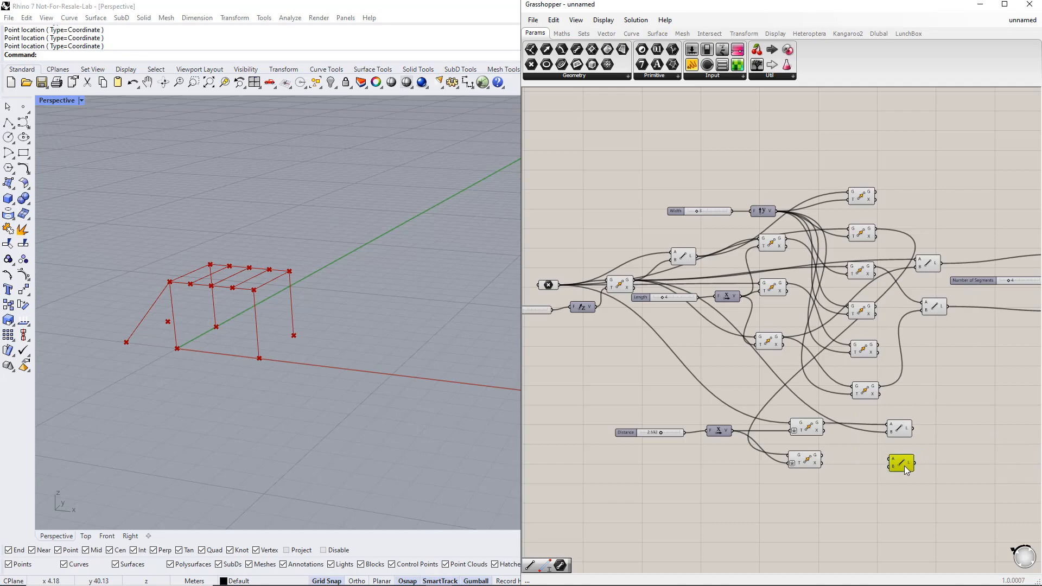
click(812, 463)
drag(823, 456, 891, 459)
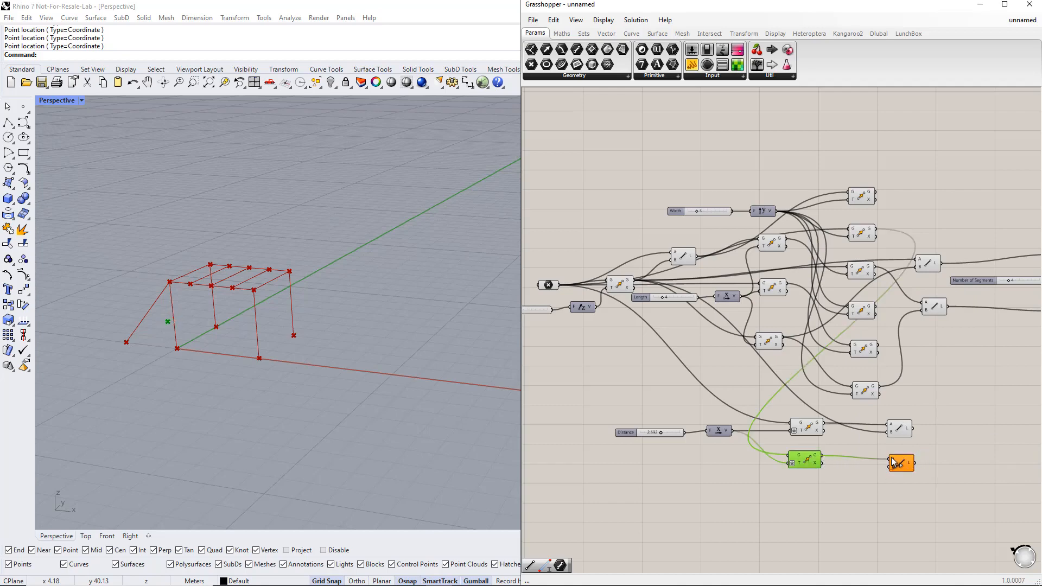
click(869, 275)
drag(875, 267, 901, 412)
right_drag(974, 443, 942, 439)
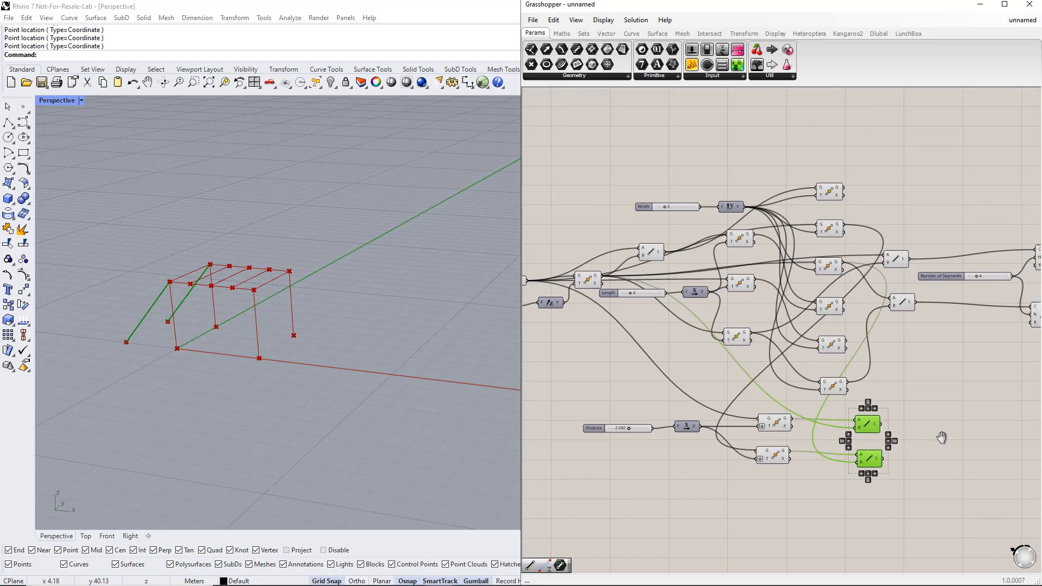
Move the two sloped side Line components clear of the Move components, stacking them beneath the divided-curve components.
drag(871, 466, 1011, 436)
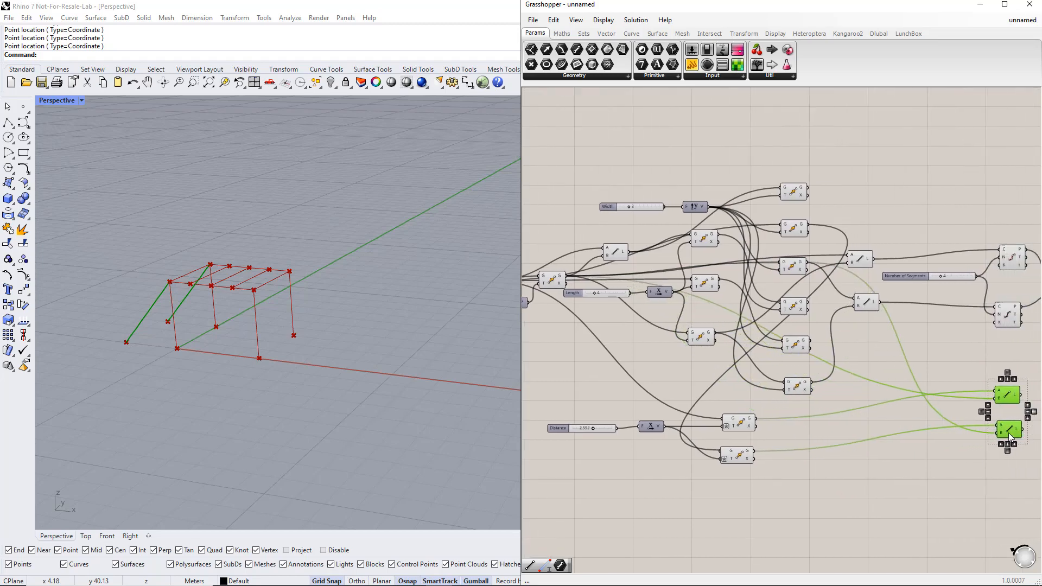
click(929, 473)
scroll(929, 473, down, 1)
right_drag(915, 488, 899, 409)
drag(988, 389, 959, 315)
click(959, 331)
drag(980, 359, 999, 304)
shift+click(978, 326)
click(959, 368)
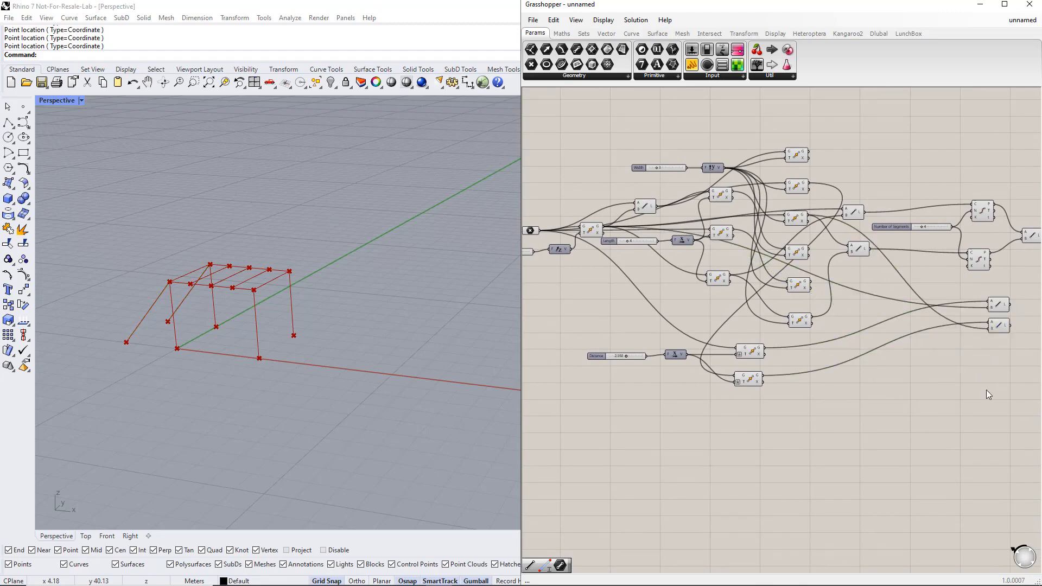
Examine which origin, Move and raised-point components represent the corner points at both ends of the frame.
click(532, 231)
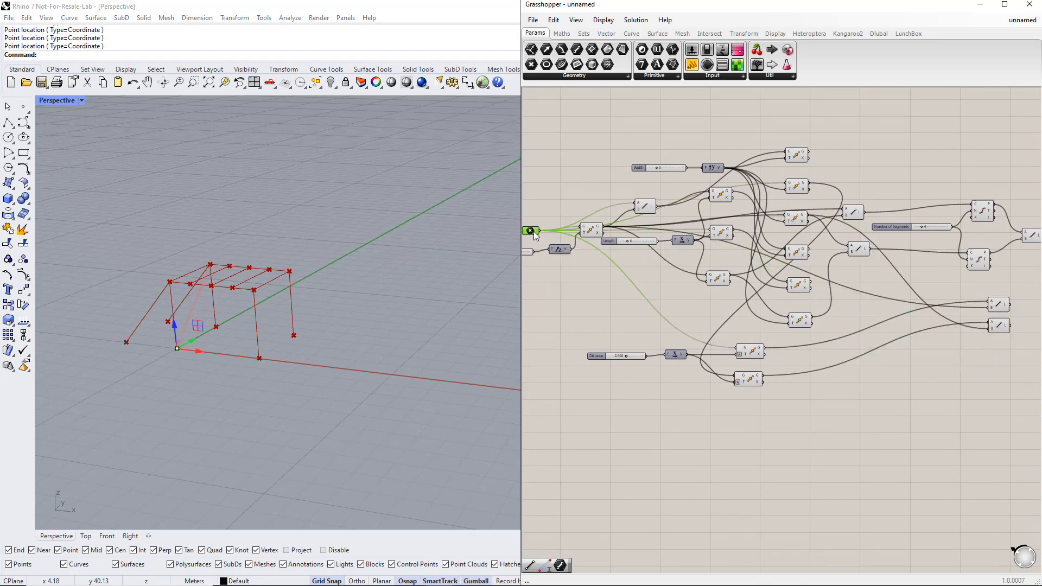
click(789, 219)
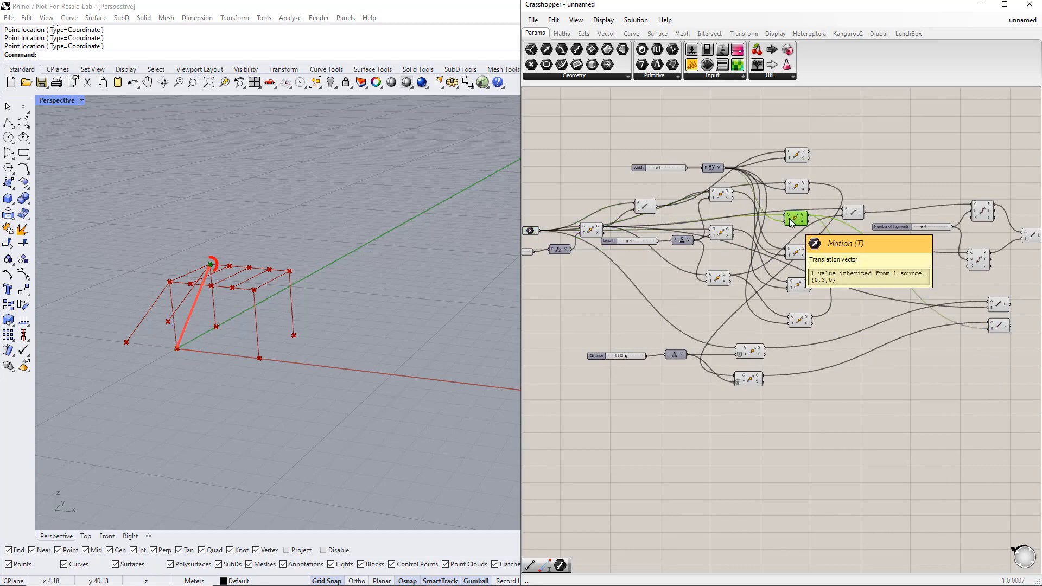
click(591, 230)
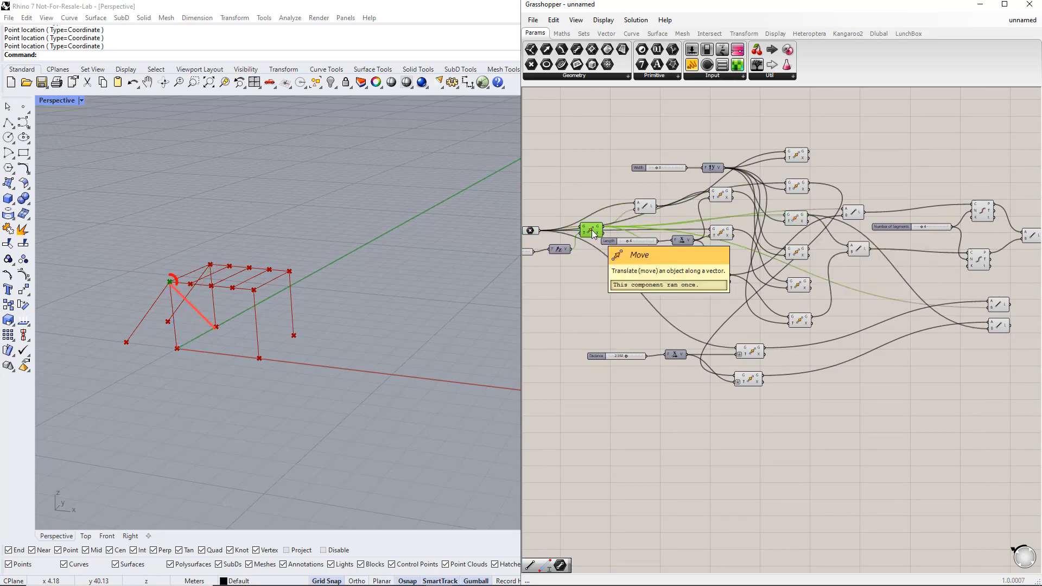
click(796, 190)
click(721, 234)
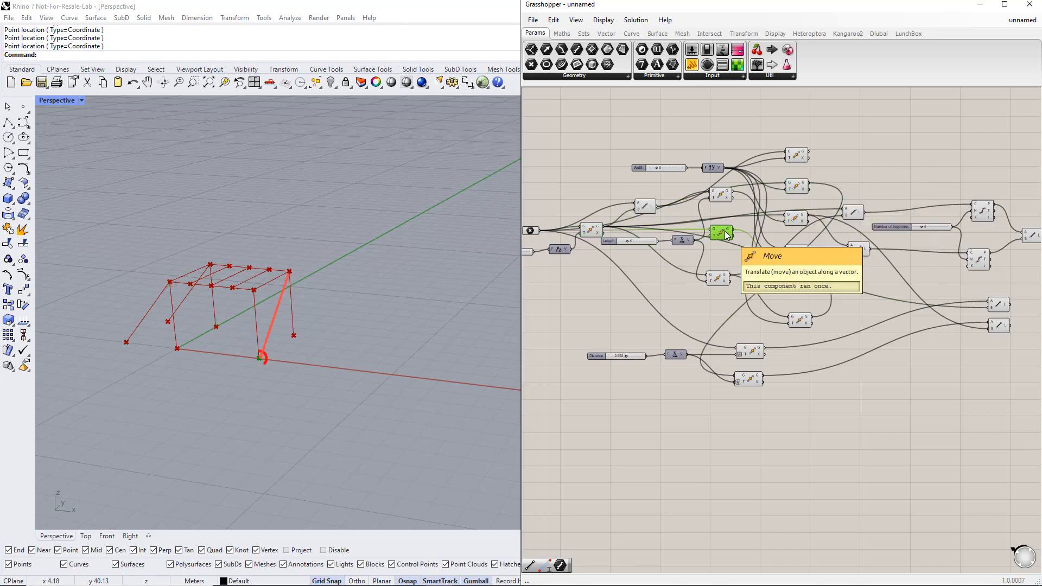
click(800, 322)
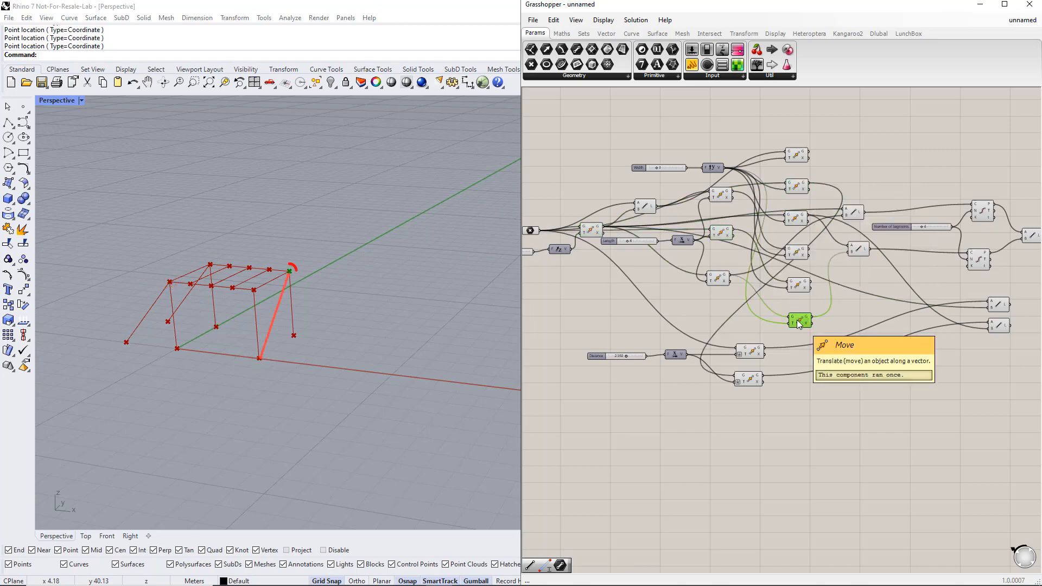
click(721, 281)
click(796, 286)
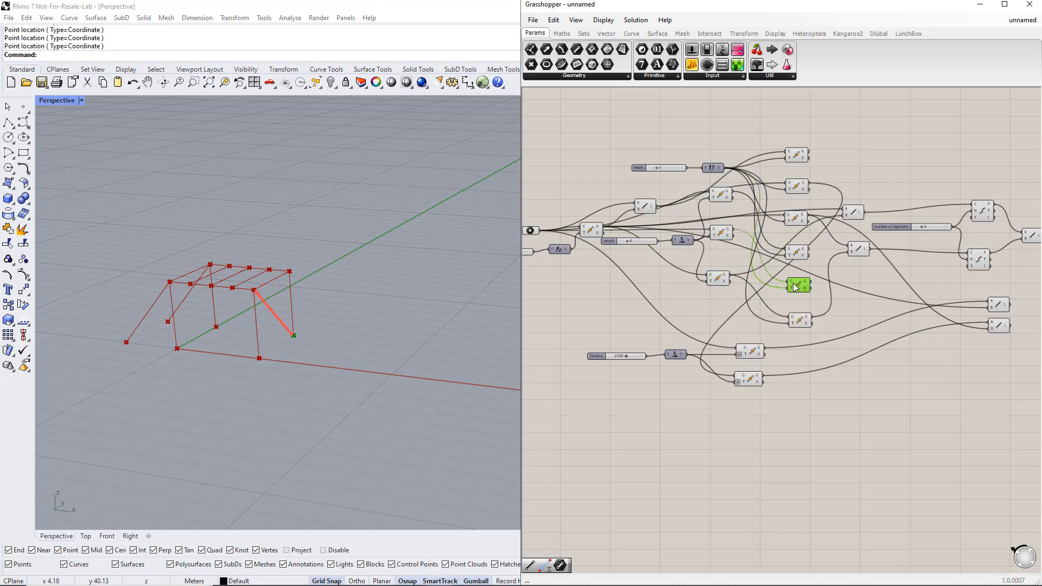
Add a Line component and three copies of it below the sloped side Line components.
double_click(906, 380)
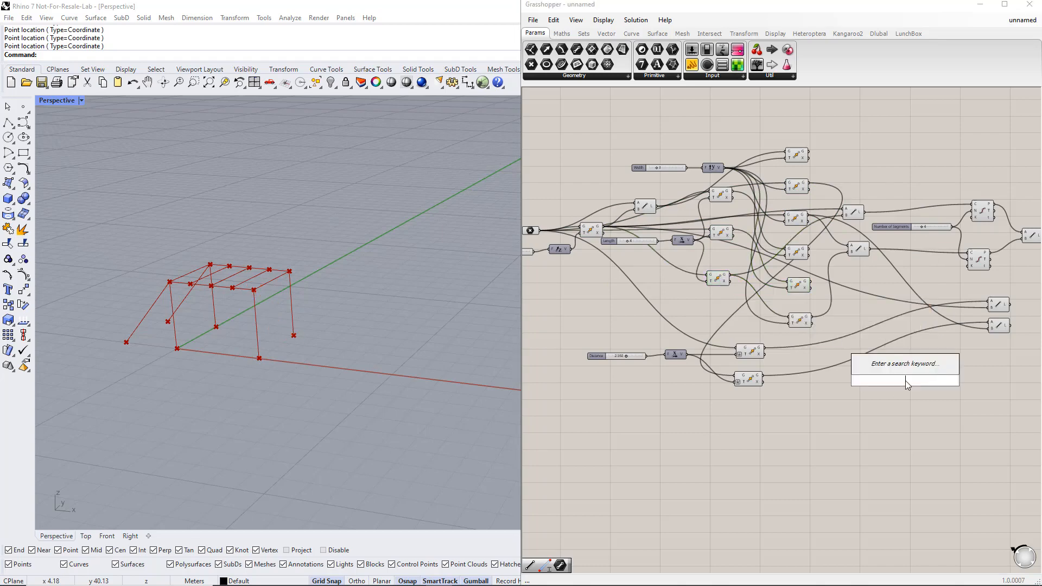
text(line)
click(901, 343)
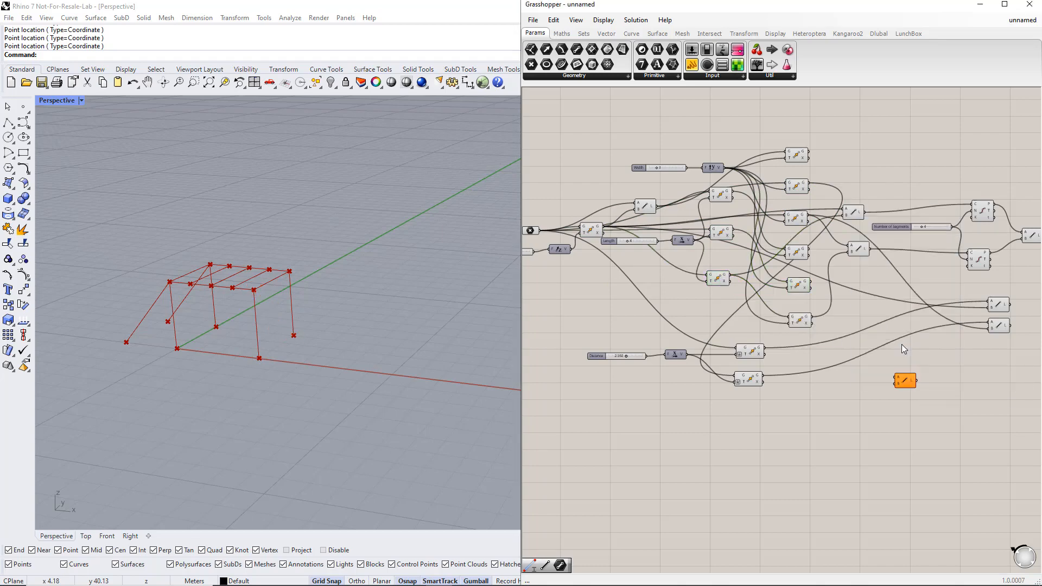
alt+drag(911, 382, 916, 409)
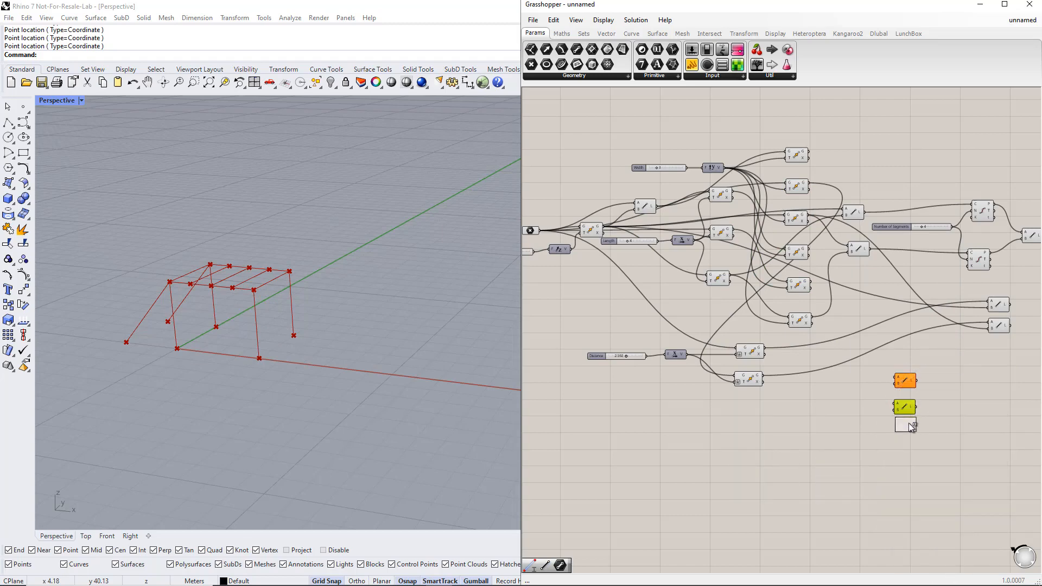
alt+drag(908, 461, 908, 460)
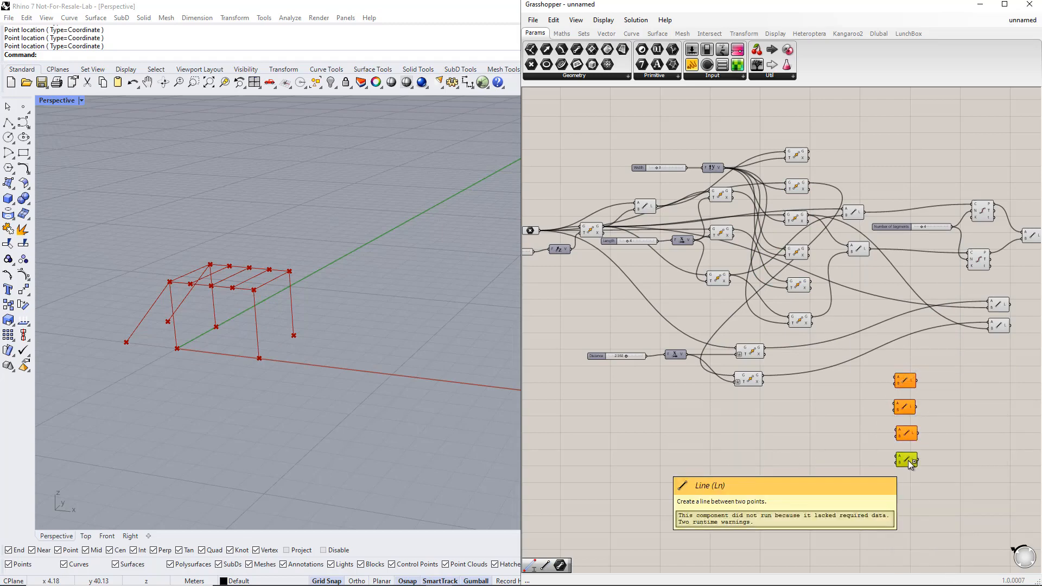
Wire the first two new Lines as crossed braces between the ground and raised points at the frame's origin end.
drag(543, 231, 896, 380)
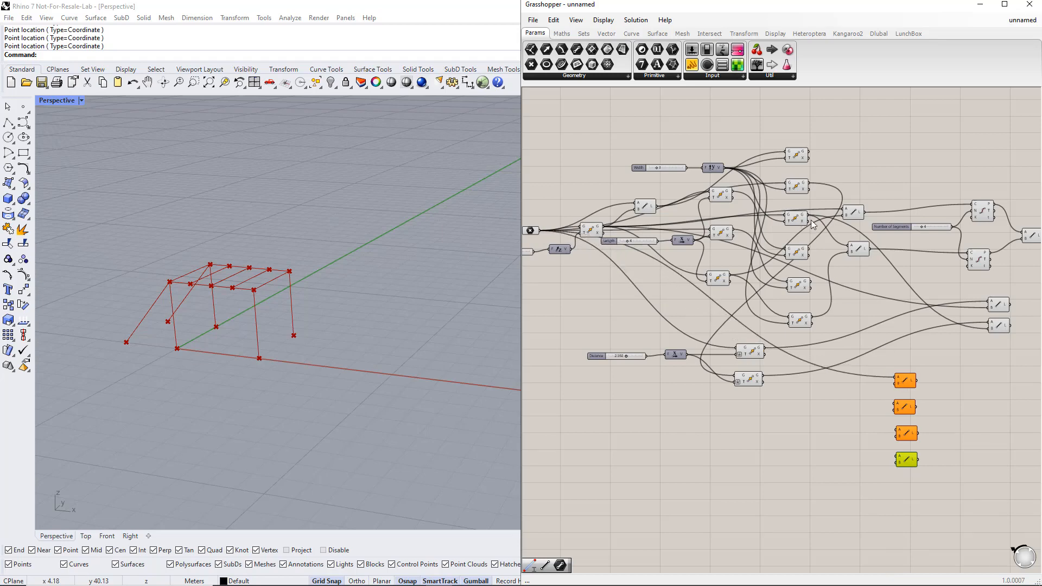
drag(809, 216, 896, 383)
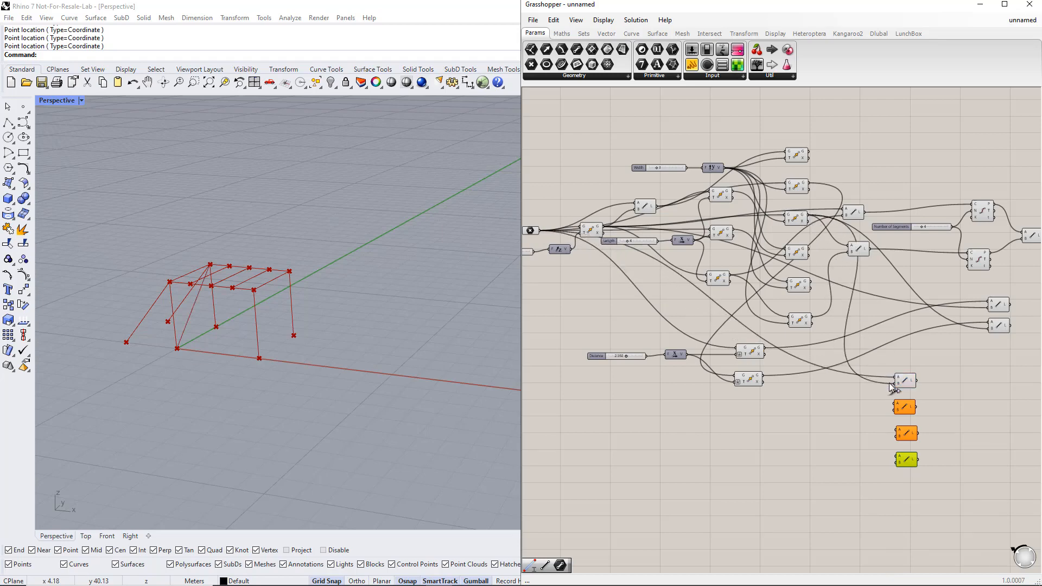
click(893, 391)
drag(604, 228, 897, 405)
drag(812, 188, 896, 412)
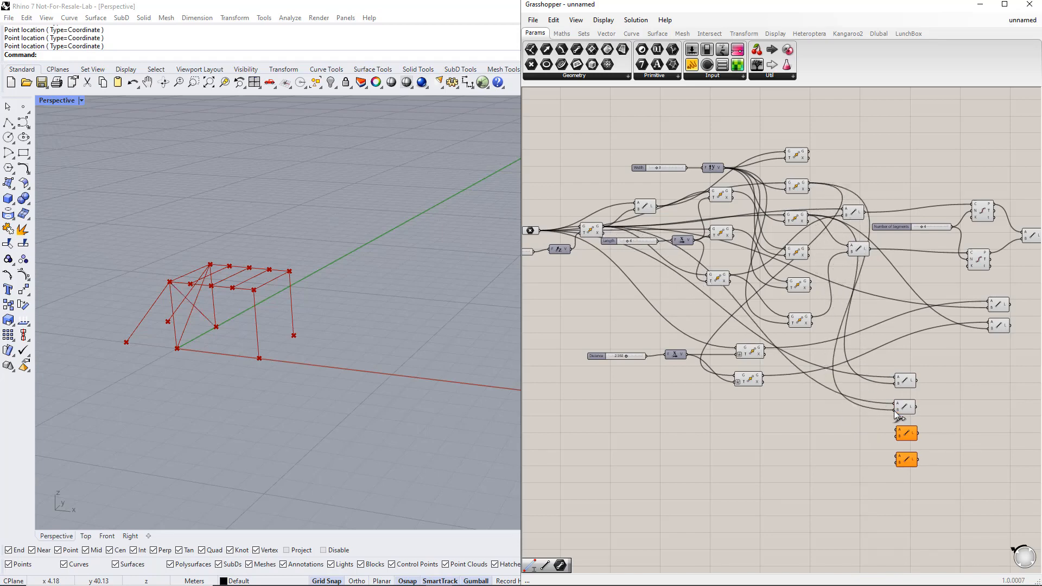
Wire the remaining two new Lines as crossed braces between the ground and raised points at the X-moved end.
drag(733, 232, 895, 434)
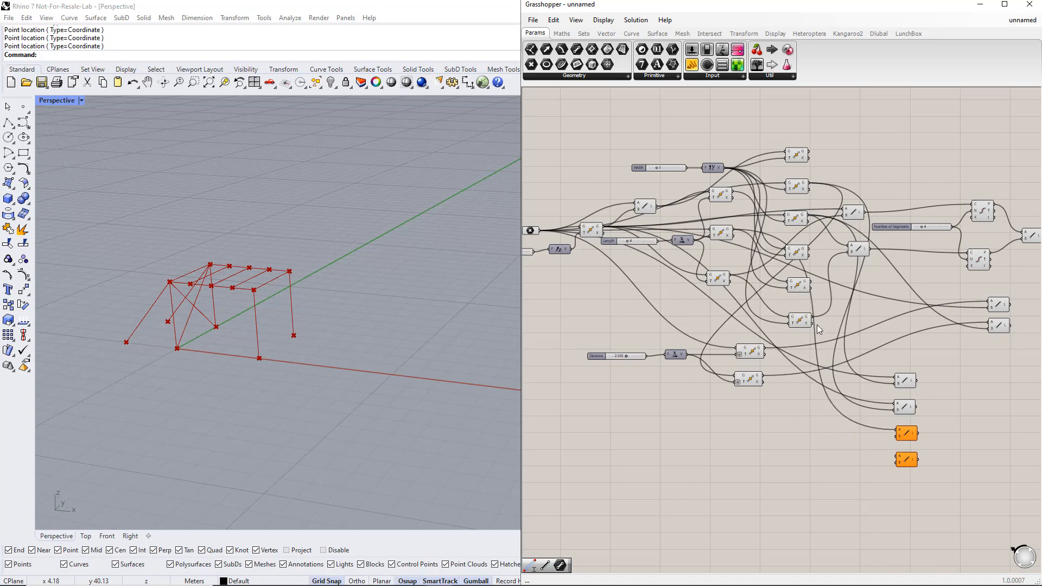
drag(812, 319, 880, 434)
drag(894, 440, 897, 437)
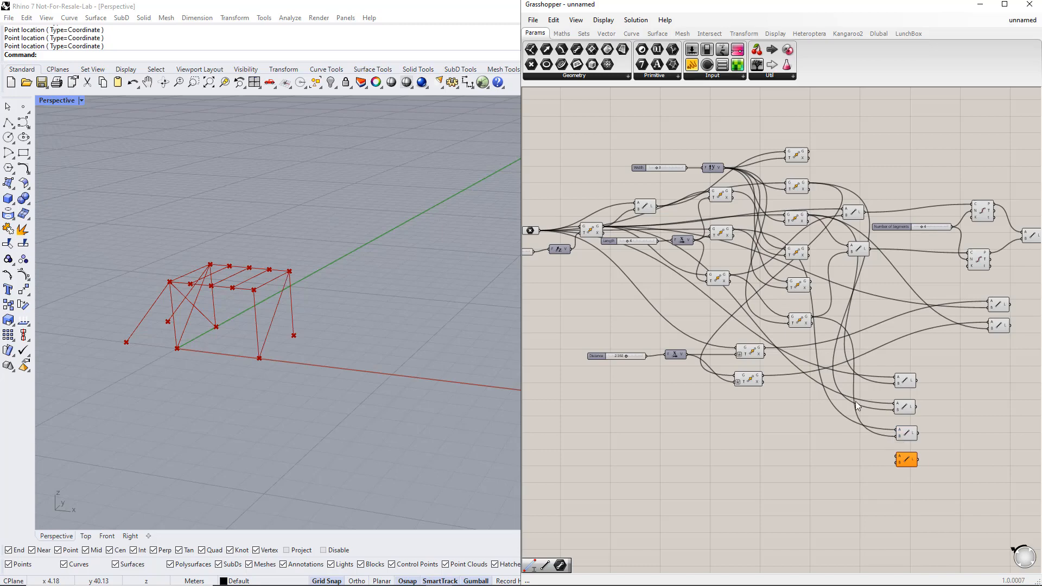
drag(730, 281, 897, 460)
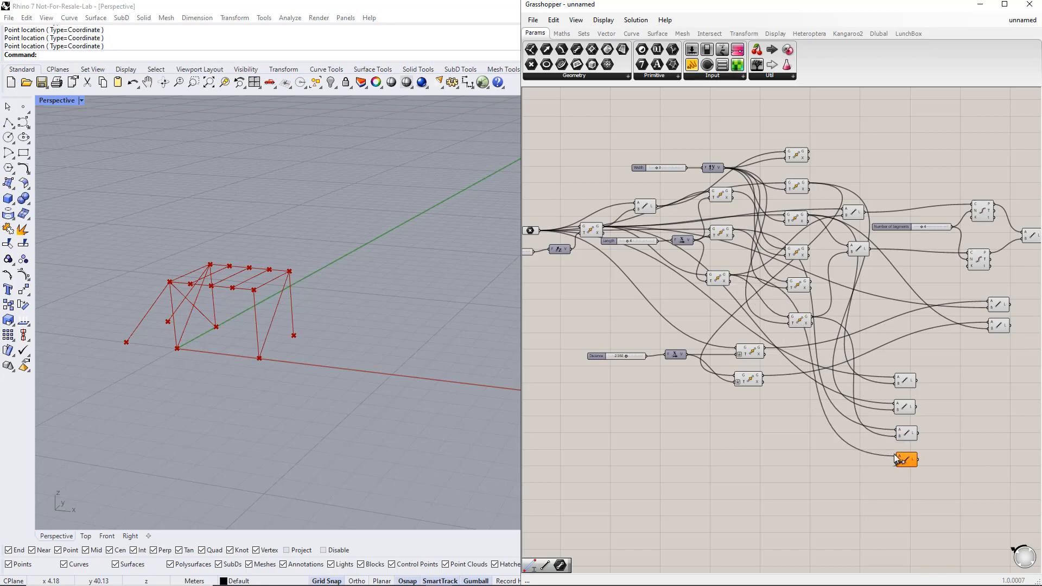
drag(813, 285, 897, 462)
Arrange the four brace Lines and the two sloped side Lines in a column beneath the top cross-line component.
drag(949, 484, 902, 360)
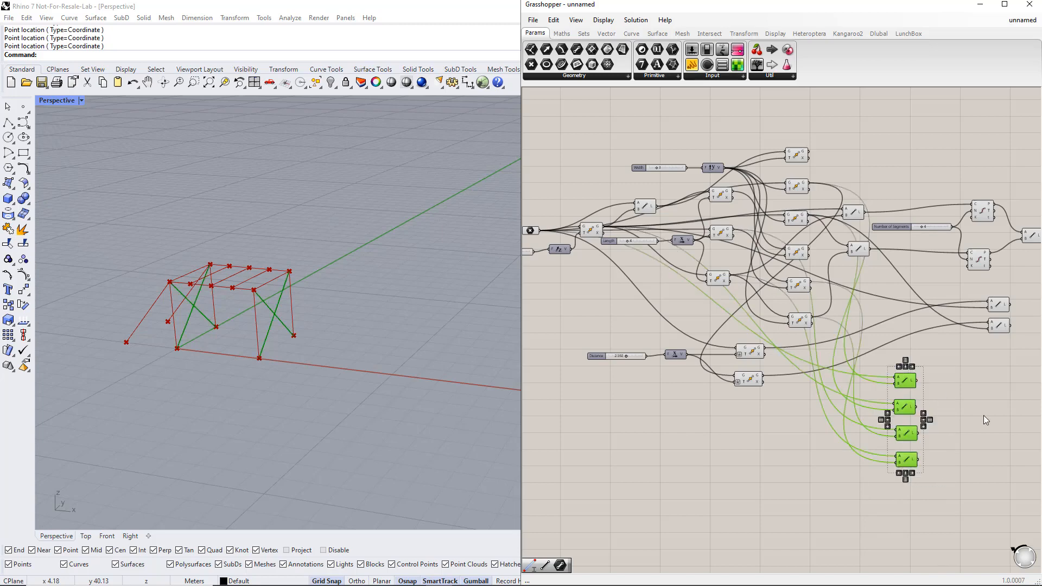
right_drag(983, 416, 810, 371)
drag(787, 365, 904, 376)
drag(893, 324, 904, 291)
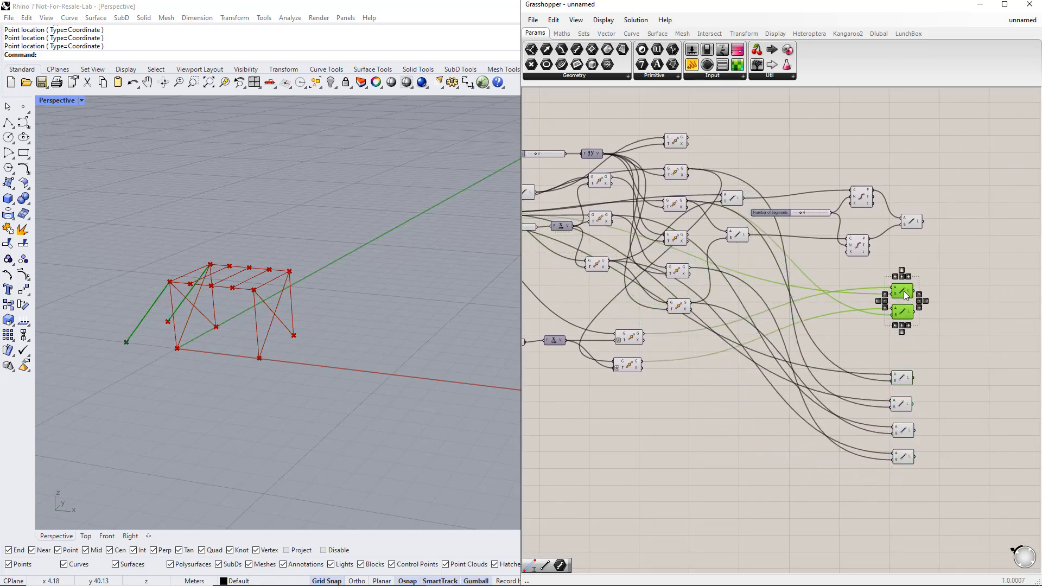
click(927, 417)
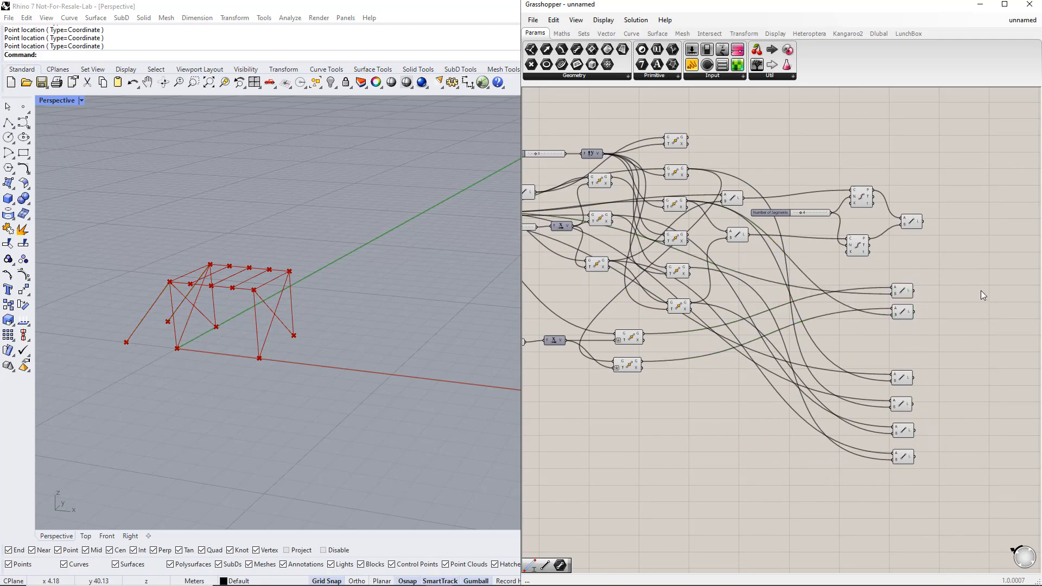
Place six Line parameters in a column above the top cross-line component.
right_drag(968, 276, 997, 349)
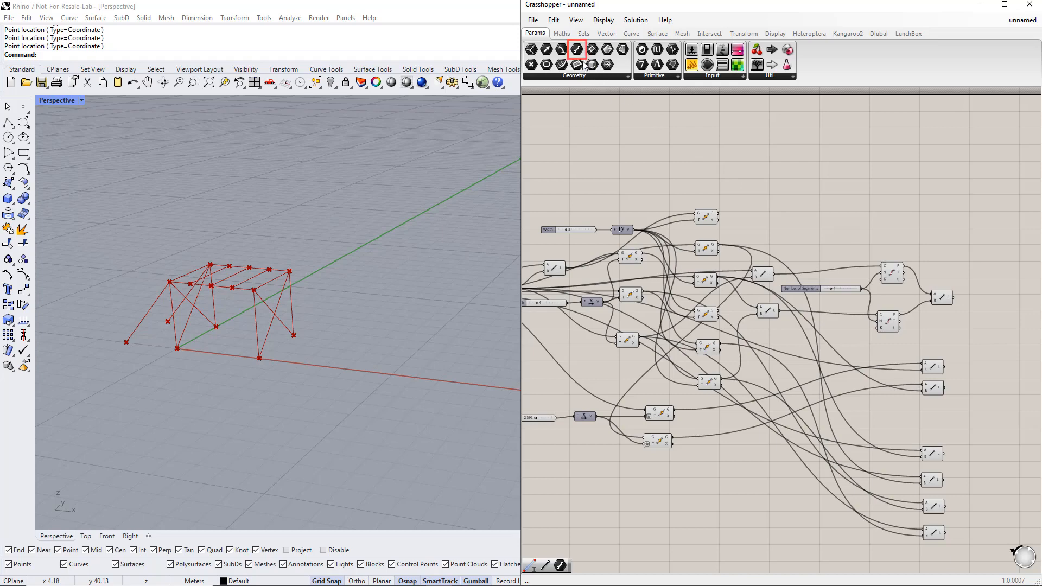
drag(584, 64, 941, 221)
click(876, 213)
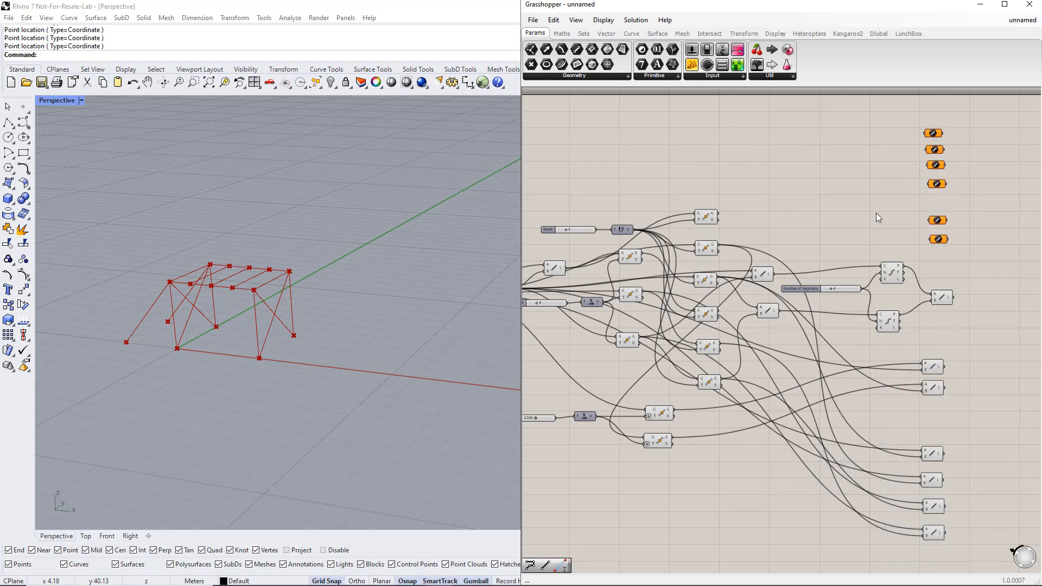
right_drag(870, 210, 878, 213)
Feed the four vertical leg lines, from the first Line and its three Move copies, into the upper four Line parameters.
drag(578, 269, 939, 136)
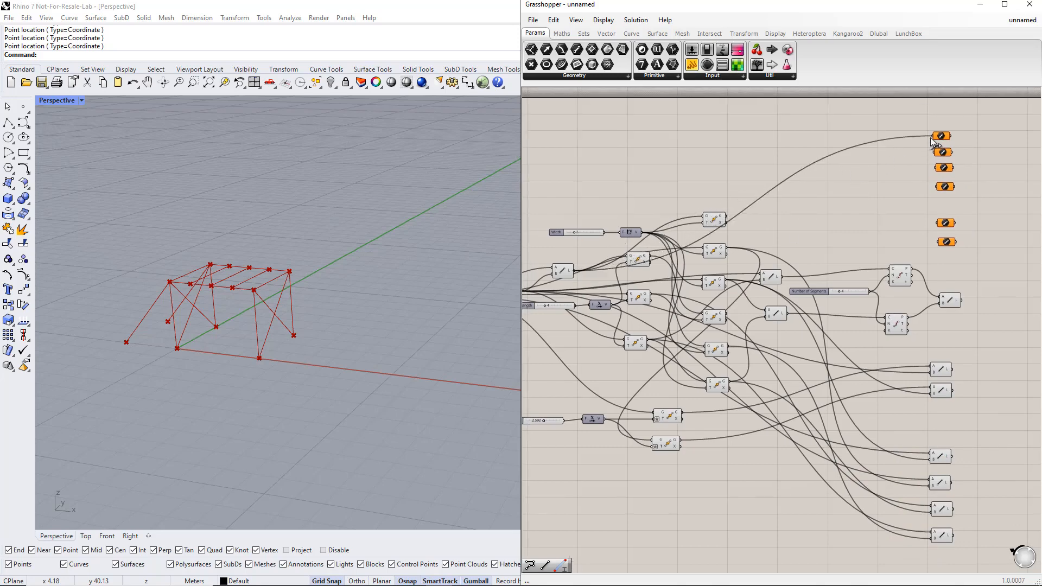
click(715, 220)
drag(726, 219, 931, 157)
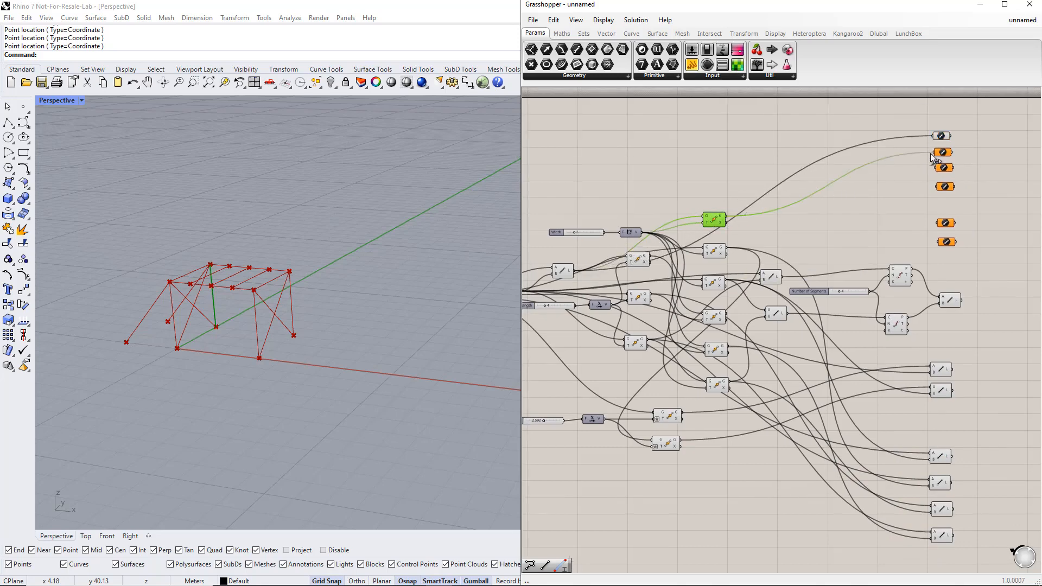
click(722, 318)
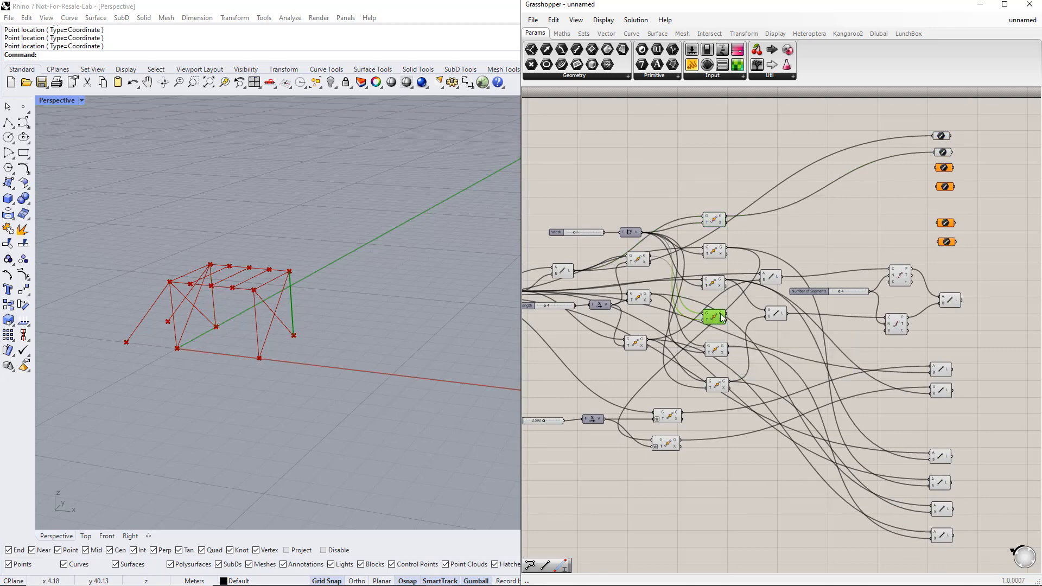
drag(856, 232, 932, 172)
click(640, 262)
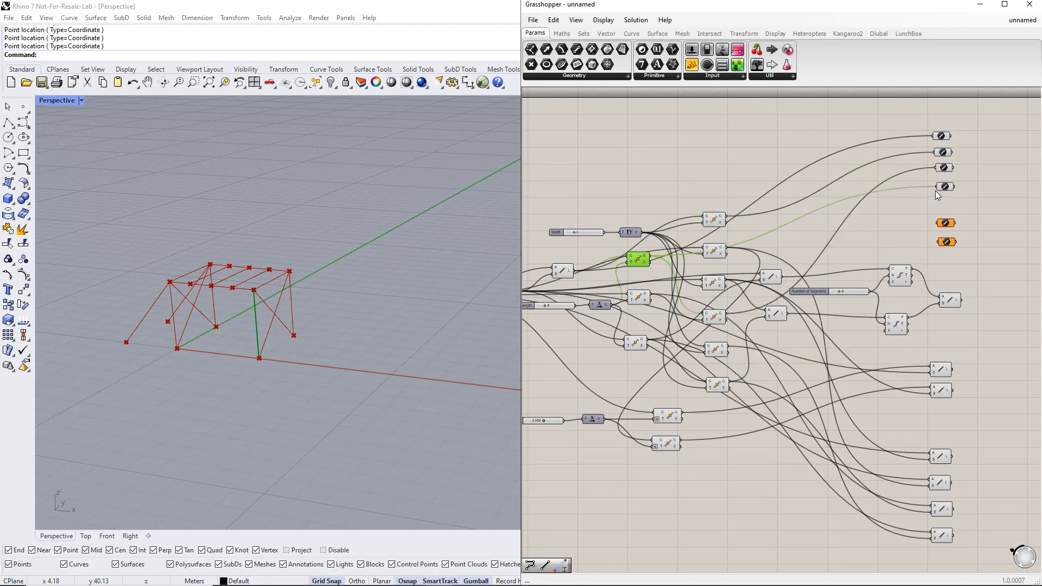
drag(959, 198, 926, 127)
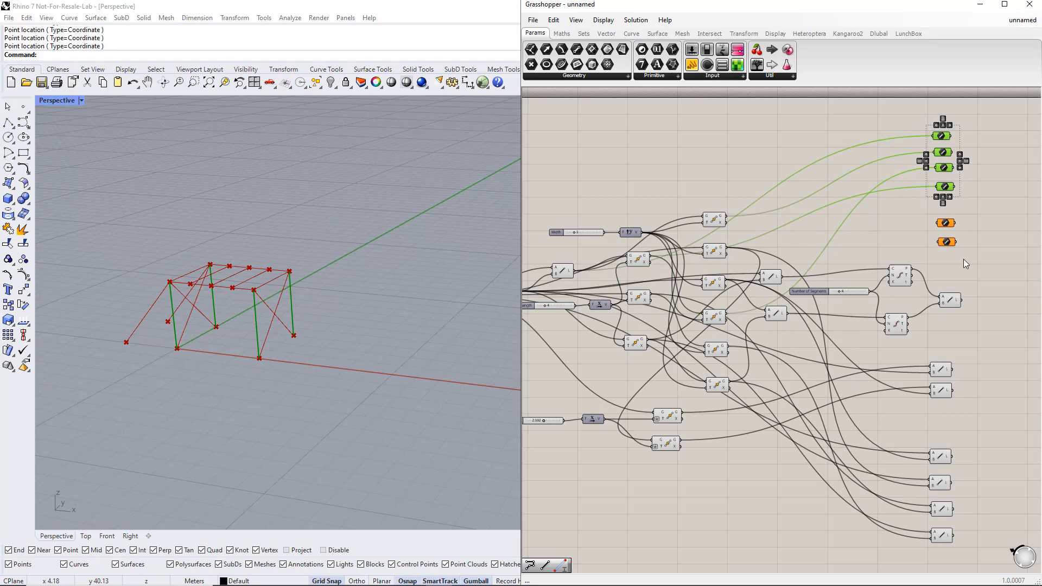
Connect the two top edge Line components to the remaining two Line parameters.
drag(782, 277, 942, 223)
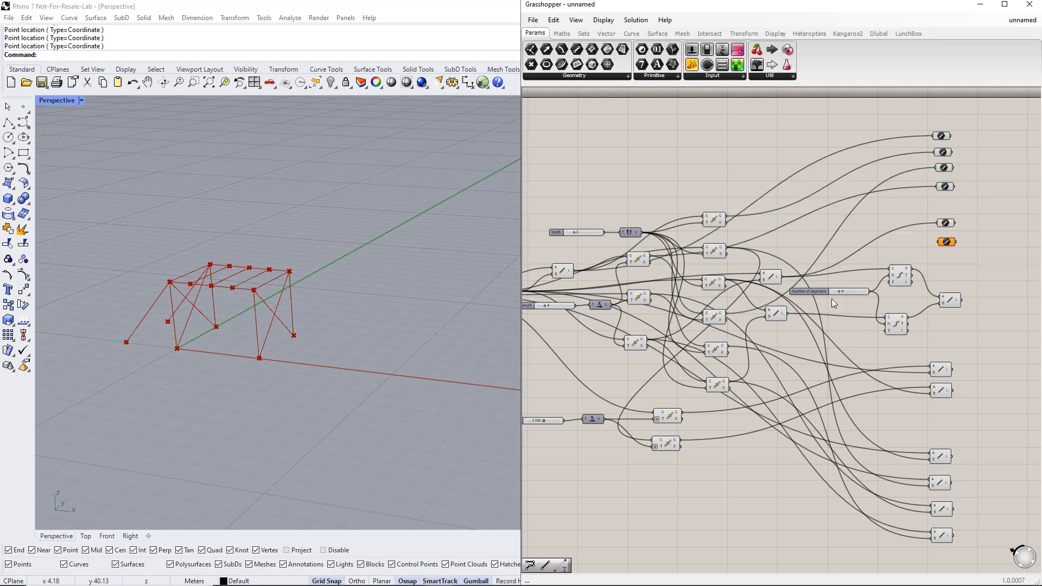
drag(801, 313, 929, 213)
click(981, 267)
Turn off the preview of the first leg Line component and the three Move components that copy it.
click(567, 268)
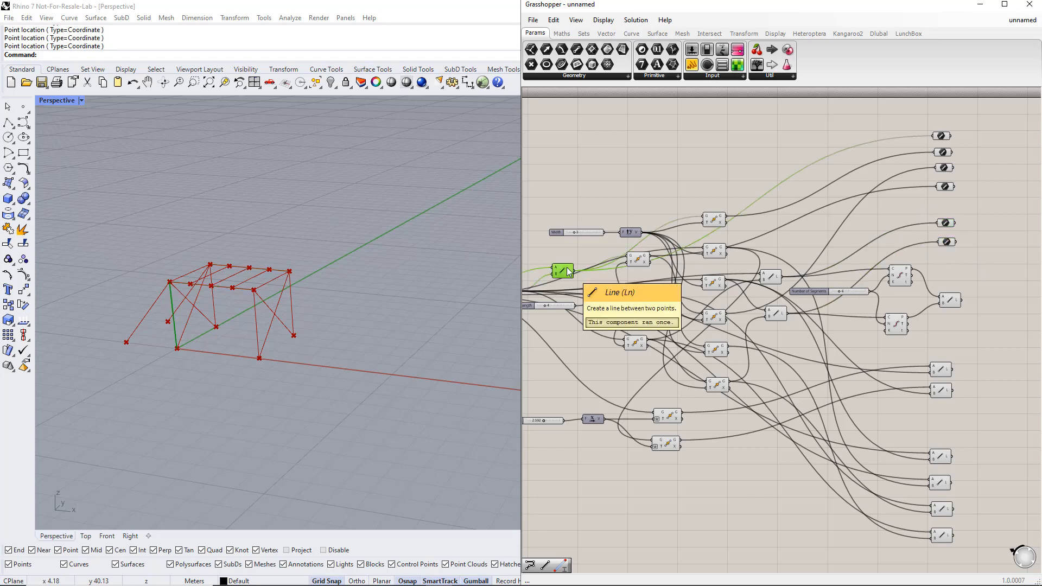
shift+click(714, 220)
shift+click(638, 259)
shift+click(712, 319)
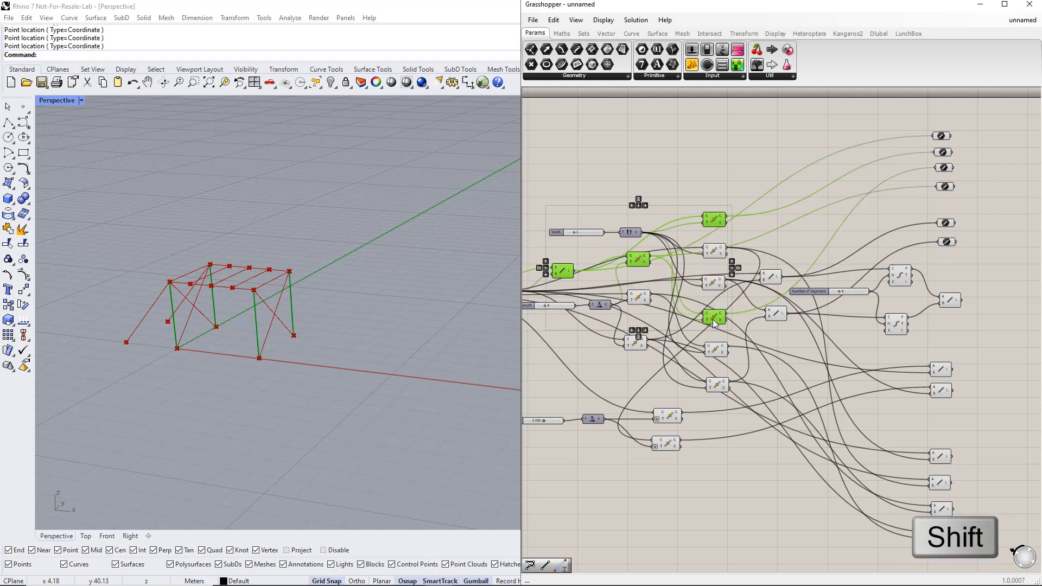
middle_click(712, 319)
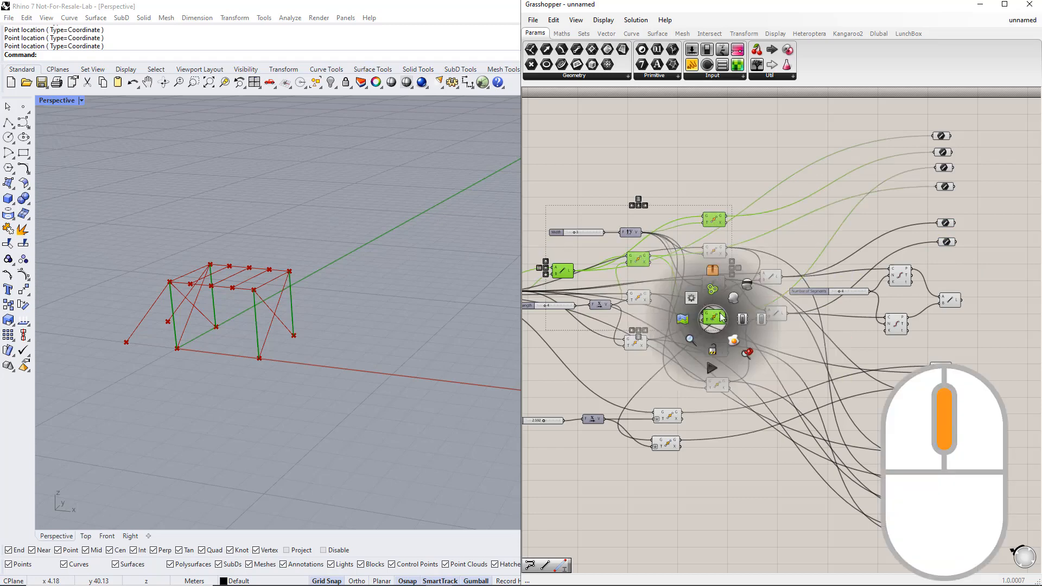
click(748, 288)
click(715, 191)
drag(698, 234, 698, 233)
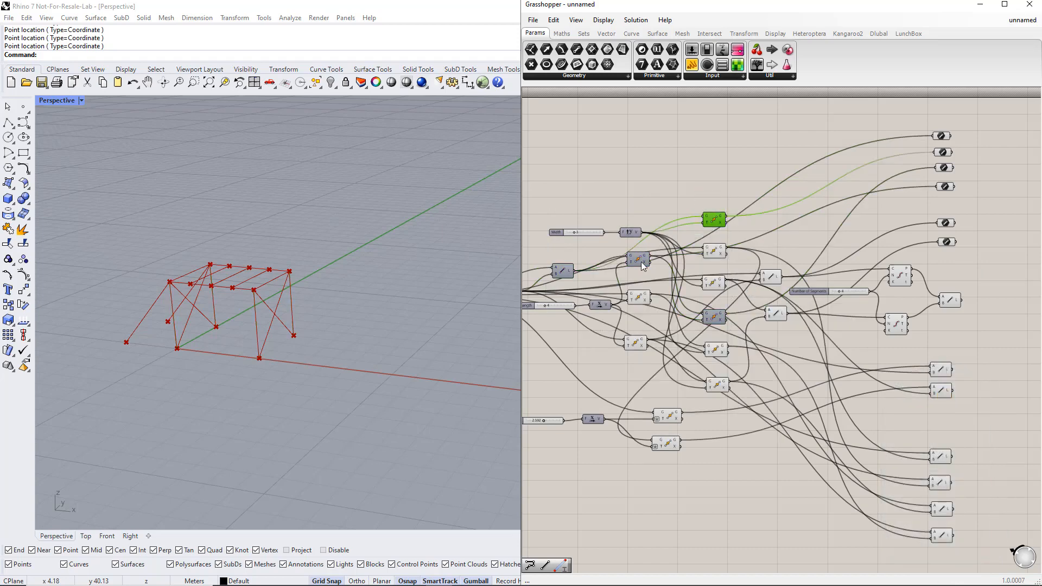
click(641, 261)
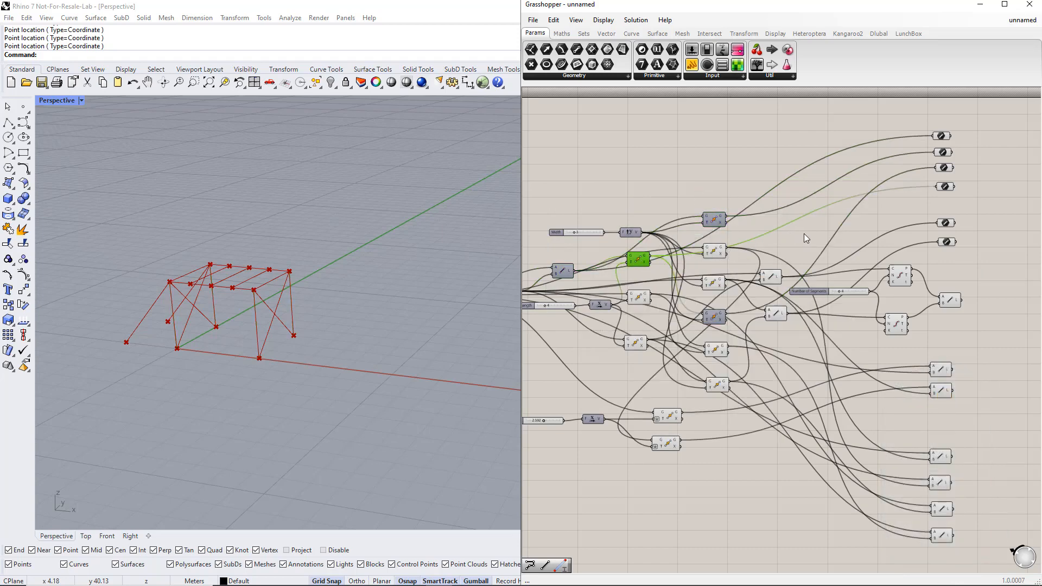
Group the four leg Line parameters, name the group "Columns" and colour it pink.
right_drag(1004, 301, 901, 306)
drag(888, 551, 828, 131)
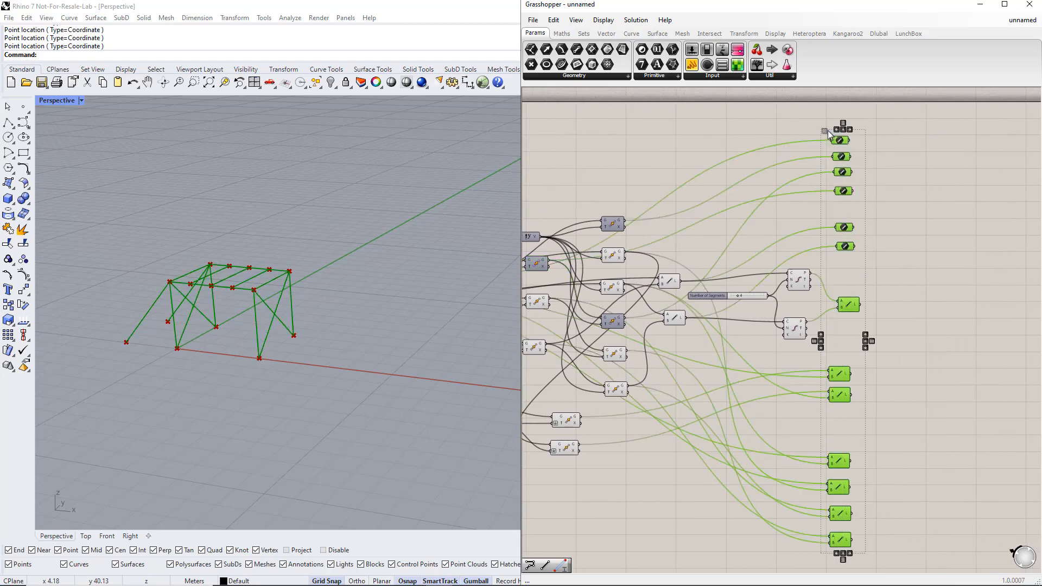
click(894, 169)
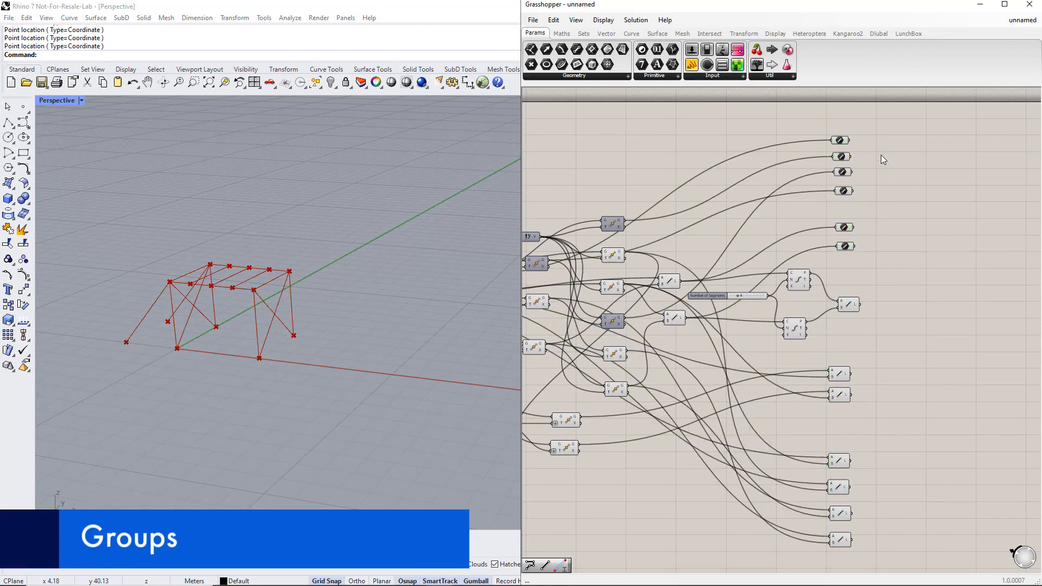
scroll(869, 142, up, 4)
drag(739, 108, 875, 276)
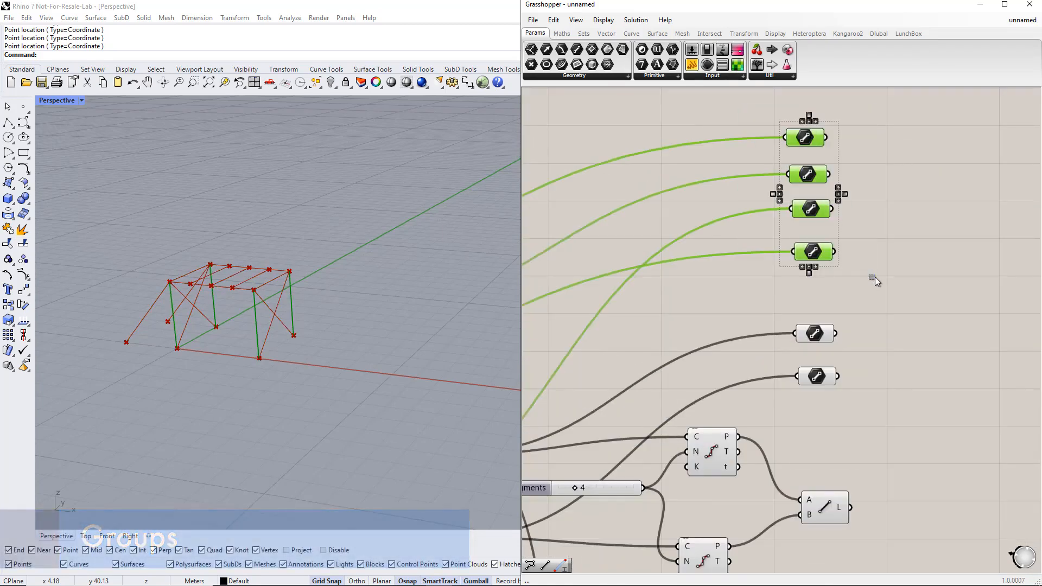
key(ctrl+g)
right_click(821, 163)
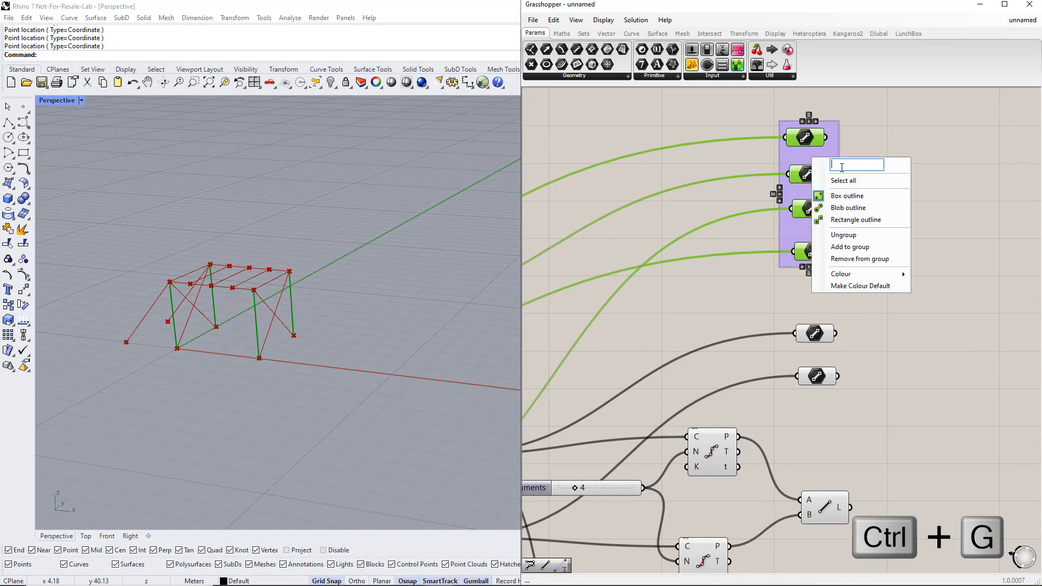
text(Columns)
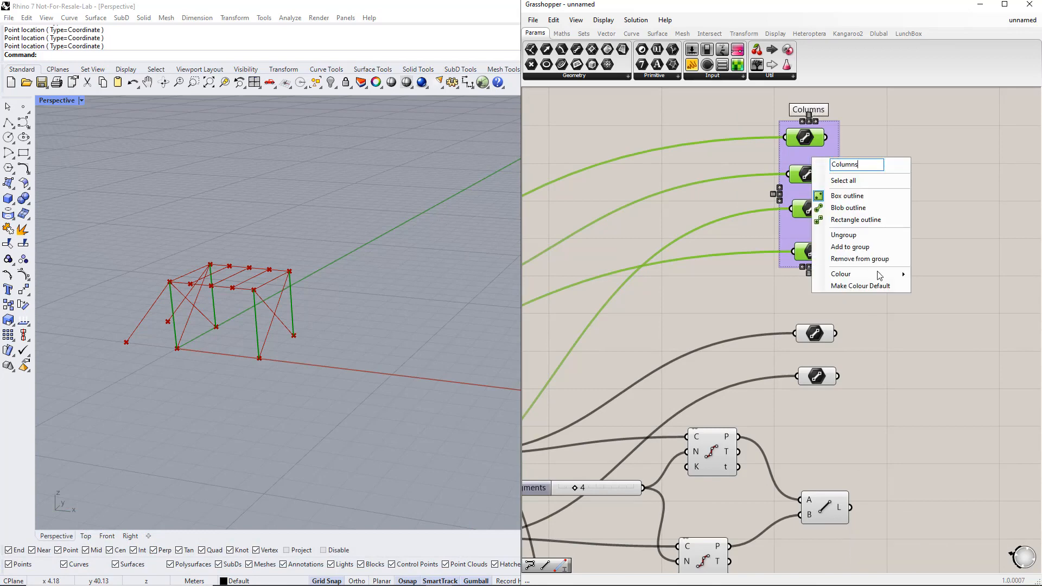
mouse_move(851, 275)
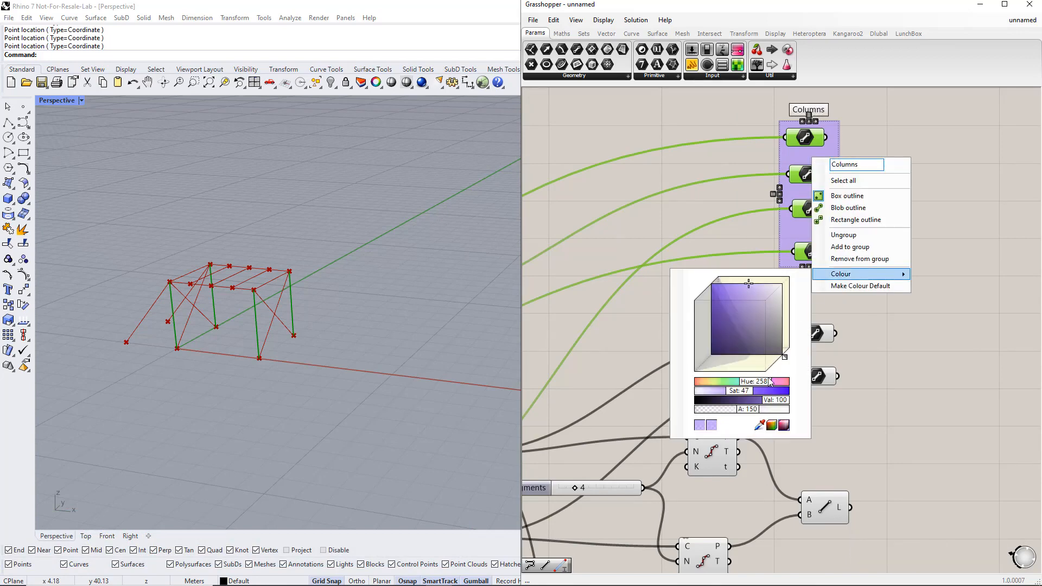
drag(767, 378, 784, 378)
click(892, 343)
Group the two top edge Line parameters, name the group "Longitudinal Beams" and colour it turquoise.
right_drag(893, 343, 825, 296)
drag(697, 235, 803, 360)
key(ctrl+g)
right_click(754, 298)
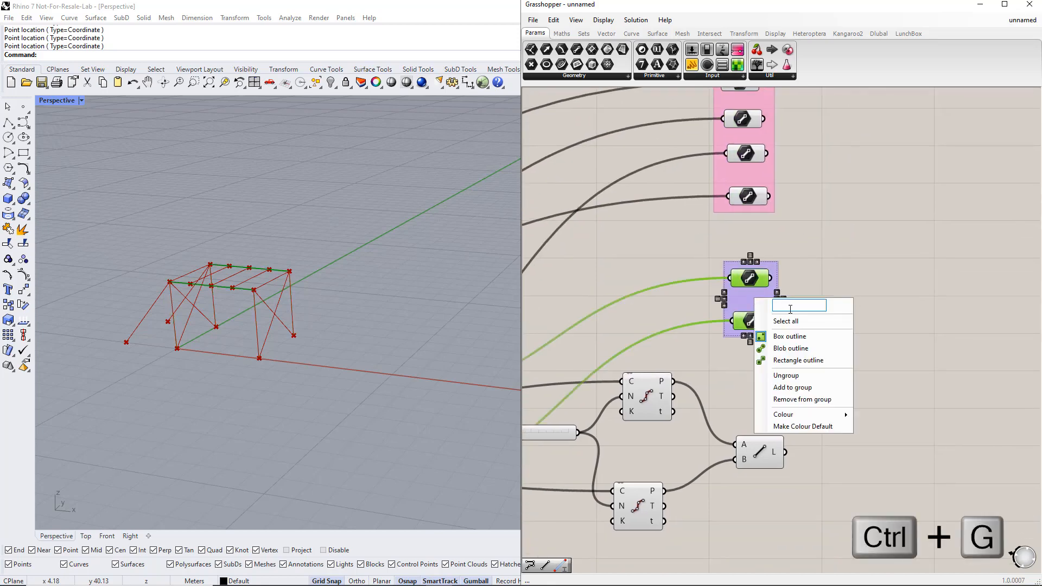
text(Longi)
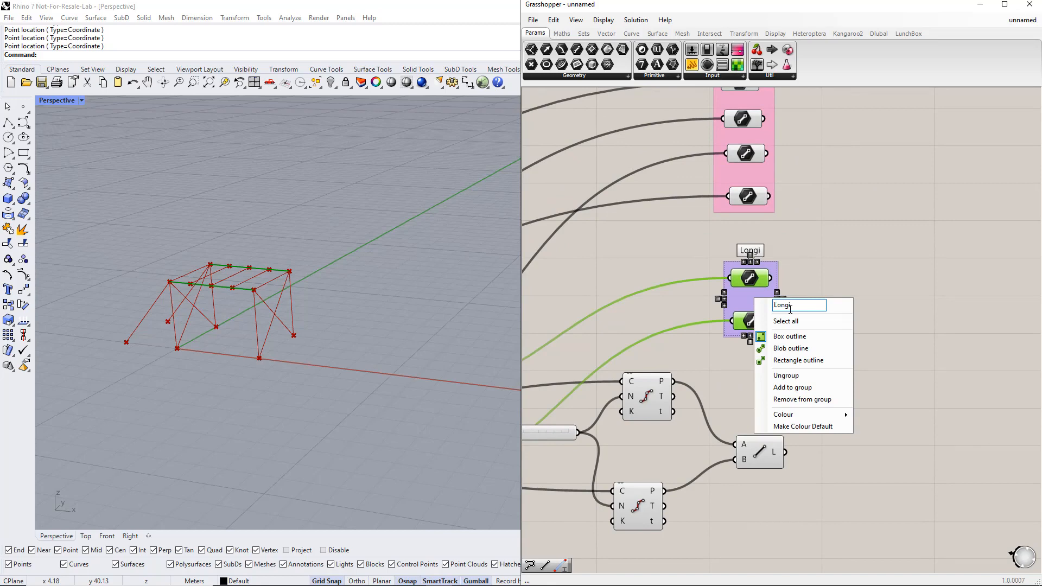
text(tudinal Be)
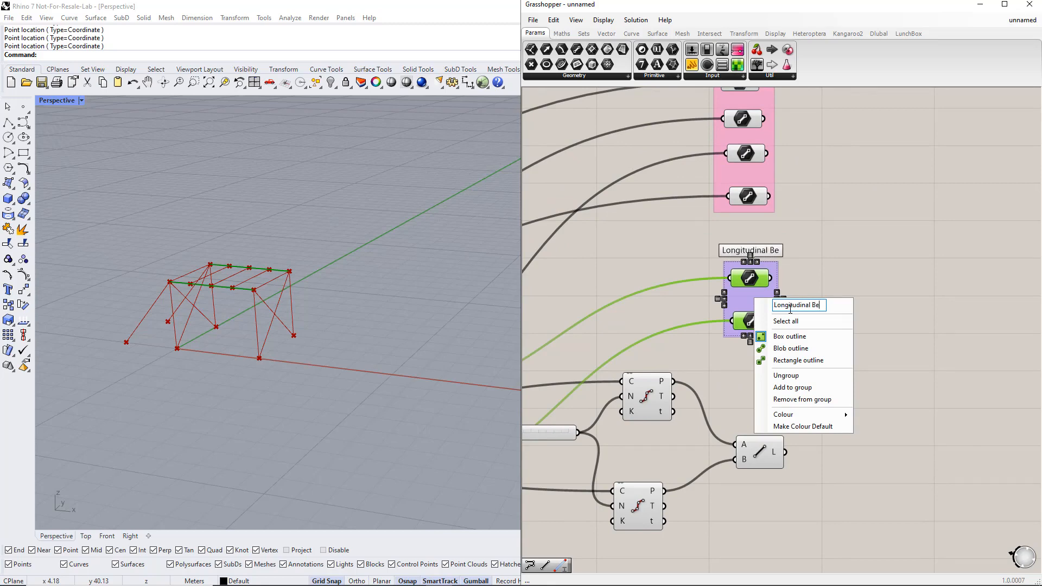
text(ams)
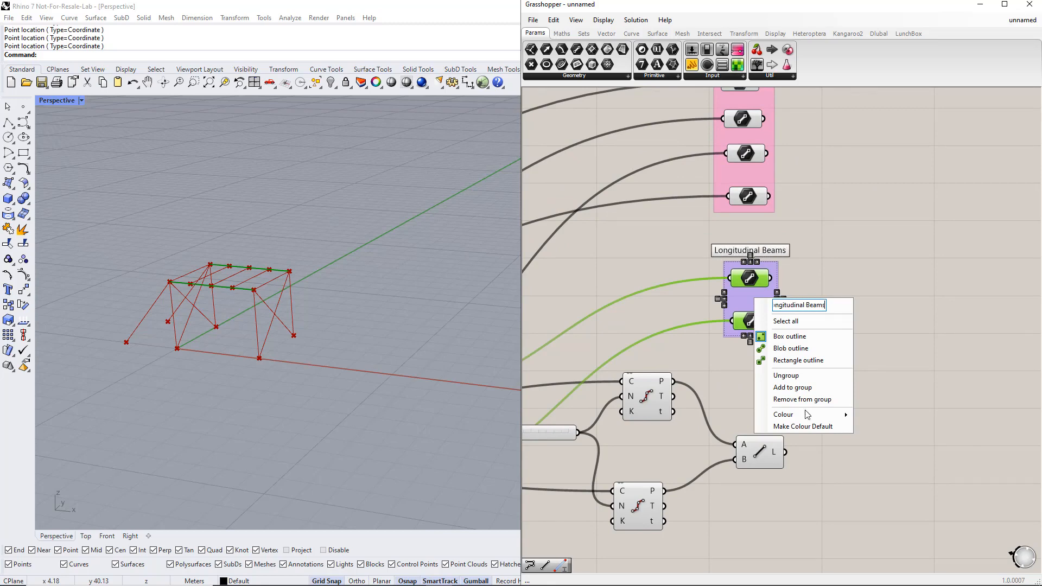
mouse_move(806, 411)
click(917, 517)
click(869, 407)
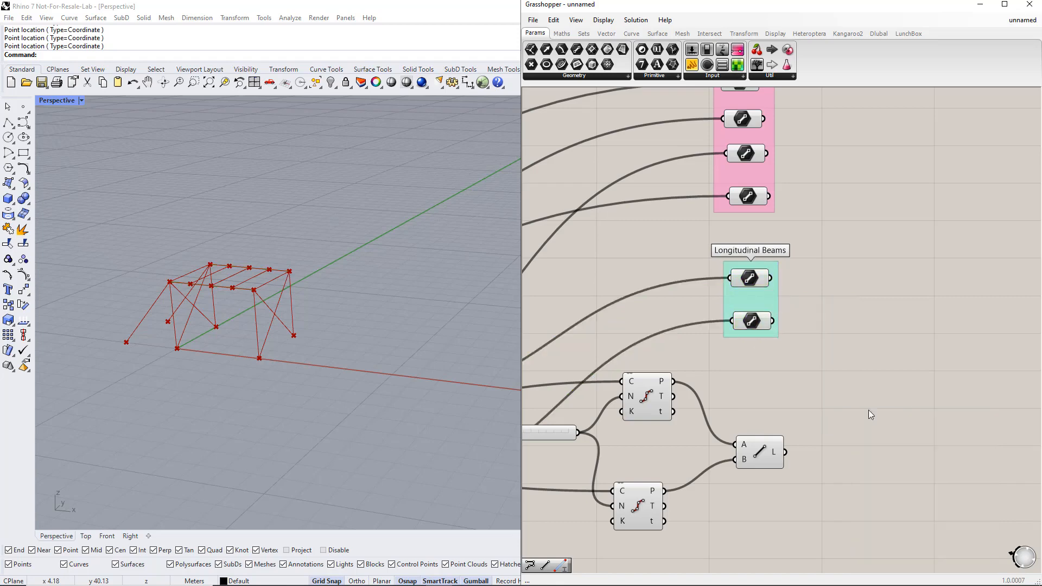
Group the top cross-line component, name the group "Transverse Beams" and colour it a saturated purple.
right_drag(789, 505, 786, 370)
drag(718, 385, 812, 276)
key(ctrl+g)
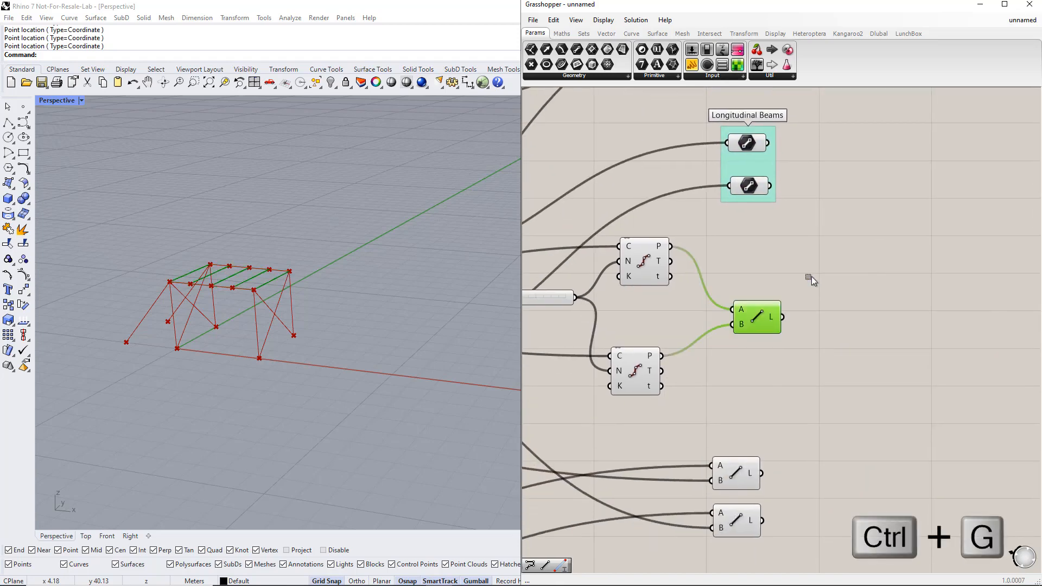
right_click(771, 297)
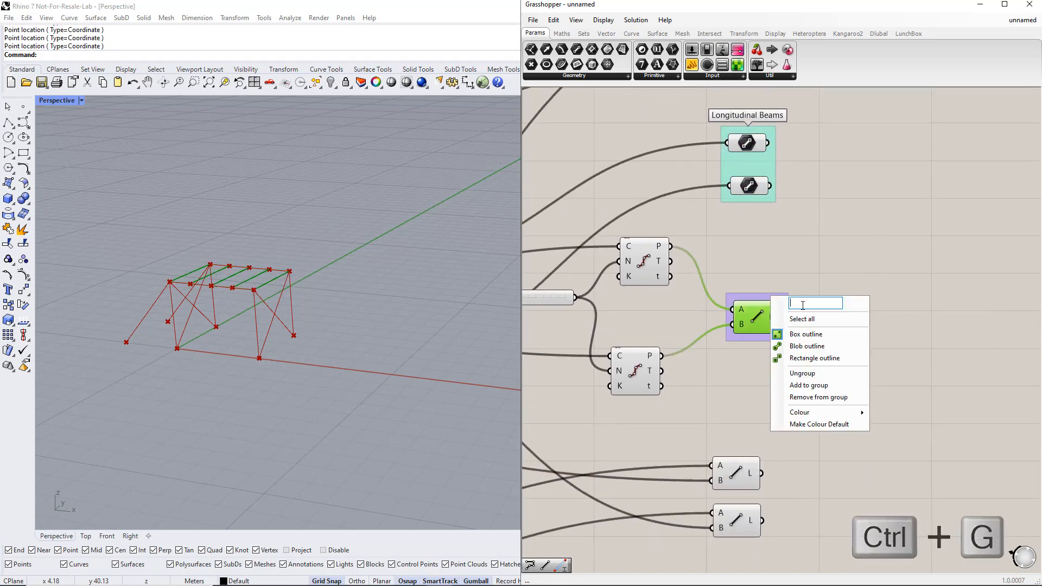
text(Transve)
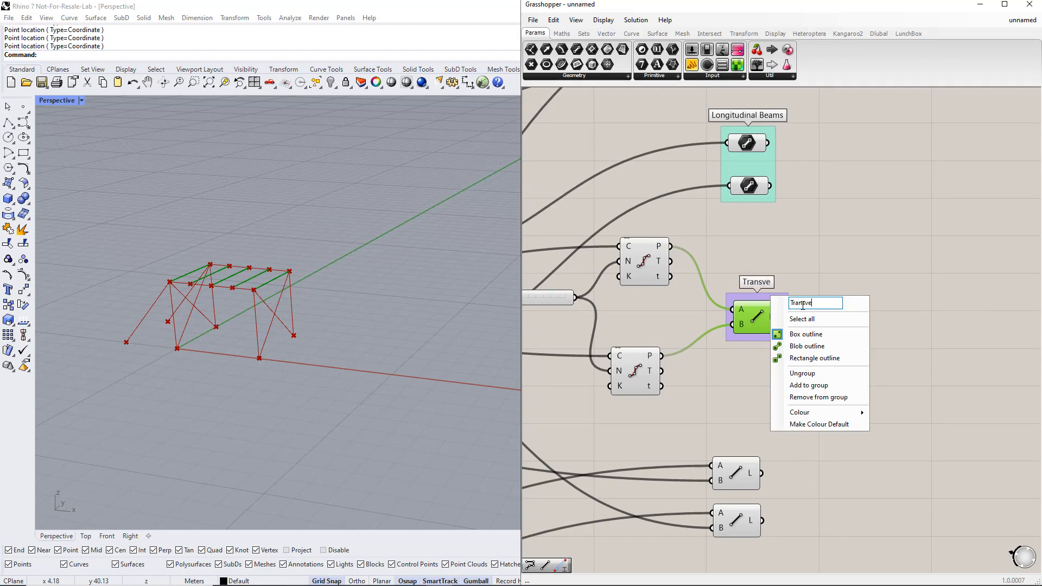
text(rse Beams)
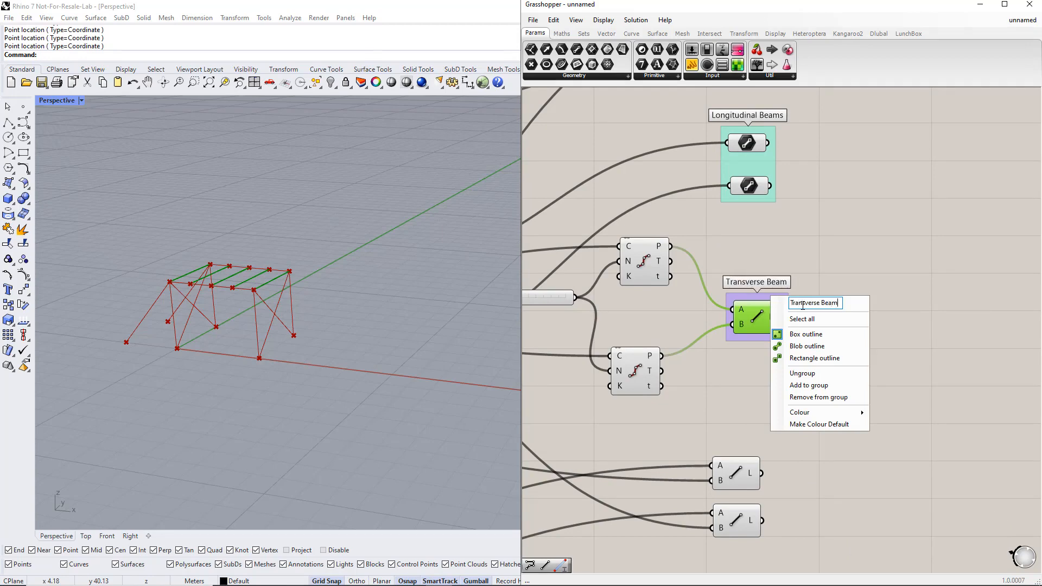
mouse_move(829, 414)
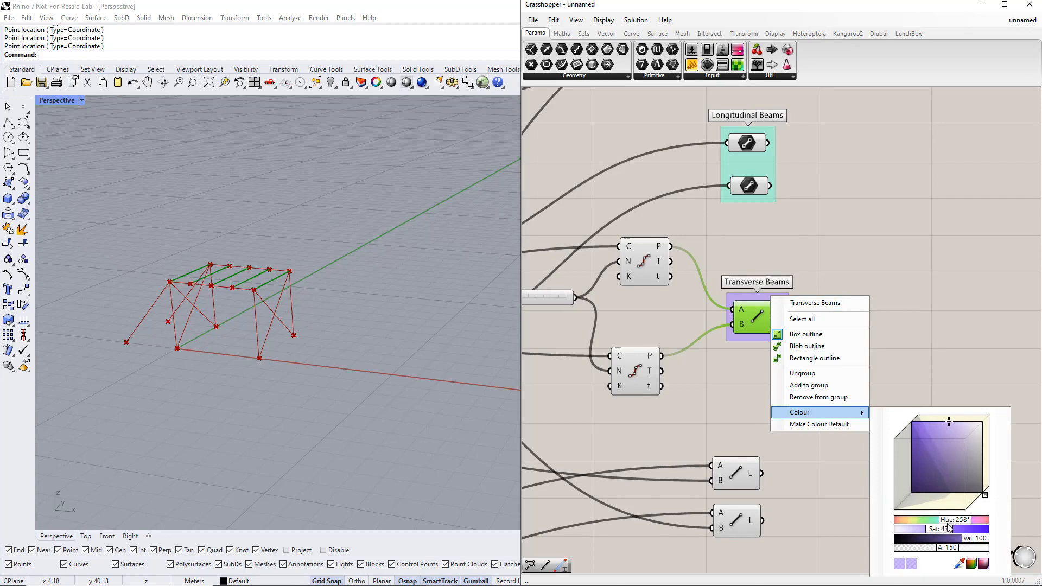
drag(945, 529, 973, 530)
click(949, 360)
Group the two sloped side Line components, name the group "Struts" and colour it blue.
right_drag(795, 474, 820, 259)
drag(710, 213, 842, 348)
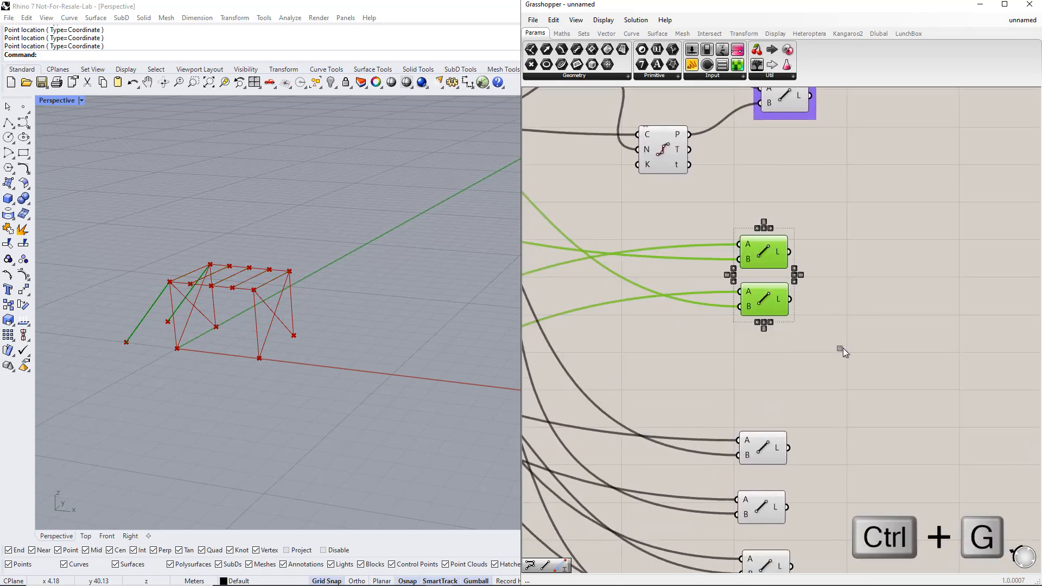
key(ctrl+g)
right_click(769, 275)
text(Struts)
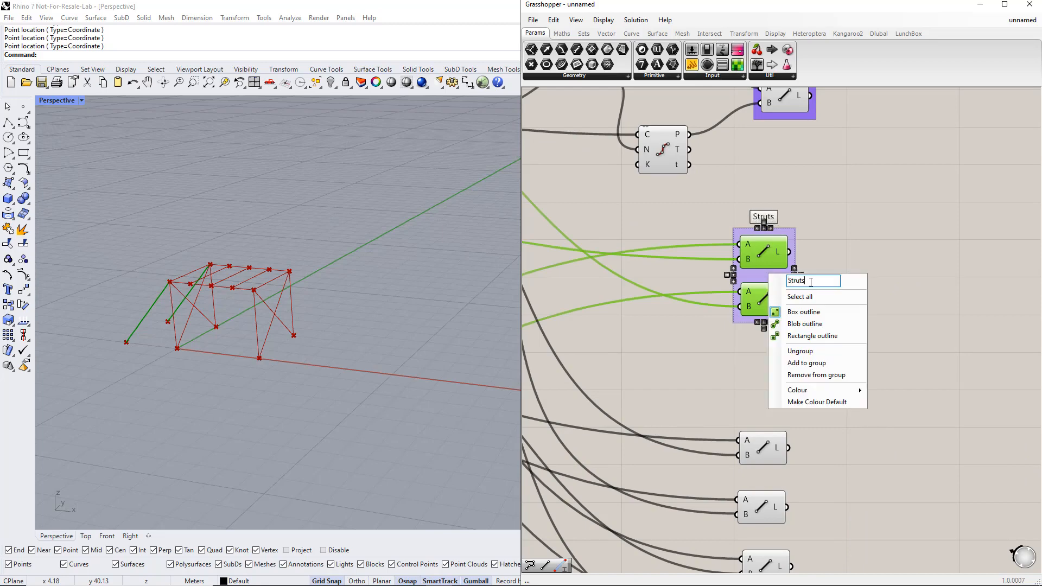
mouse_move(841, 392)
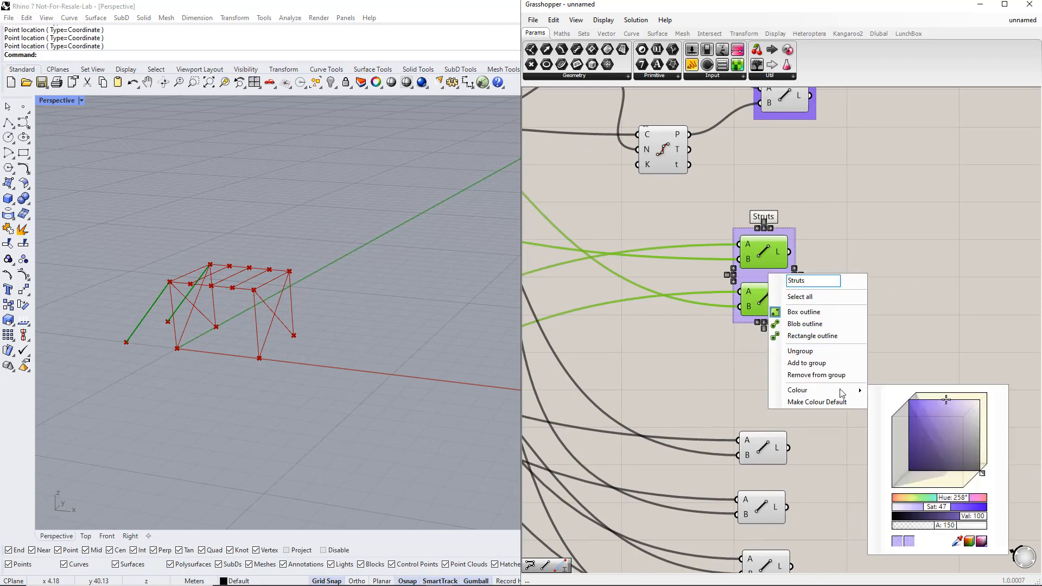
mouse_move(945, 502)
mouse_down()
mouse_move(923, 502)
mouse_move(956, 501)
mouse_up()
click(910, 455)
Group the four diagonal brace Line components, name the group "Bracings" and colour it light blue.
right_drag(879, 481, 870, 253)
drag(686, 160, 824, 464)
key(ctrl+g)
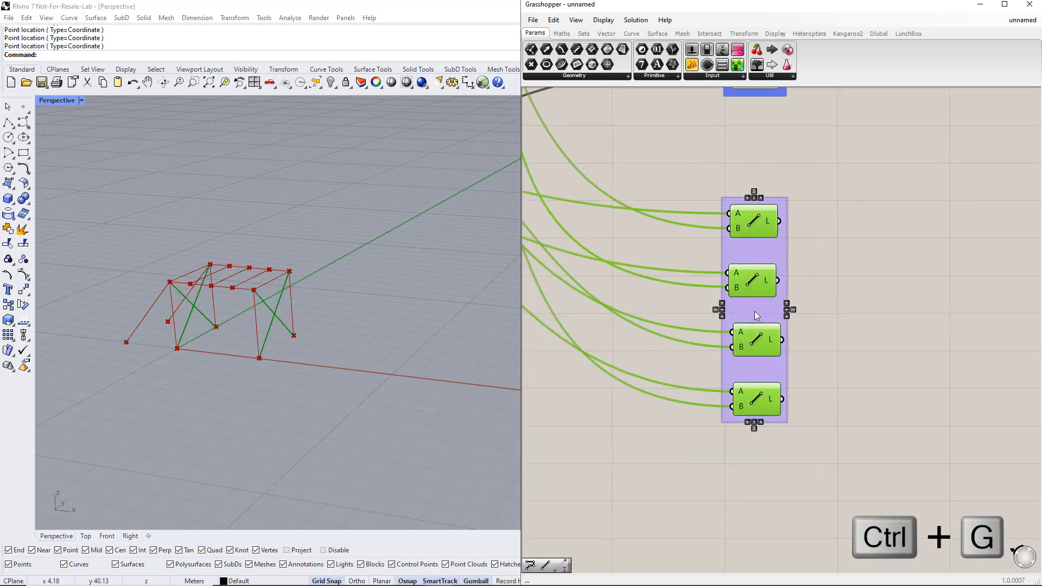
right_click(754, 311)
text(Bra)
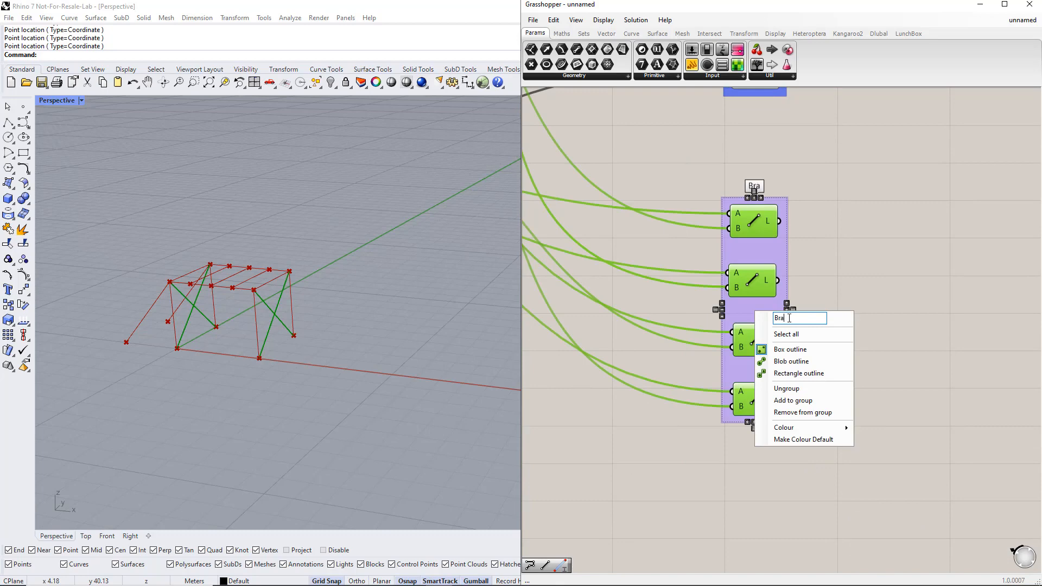
text(cings)
mouse_move(819, 427)
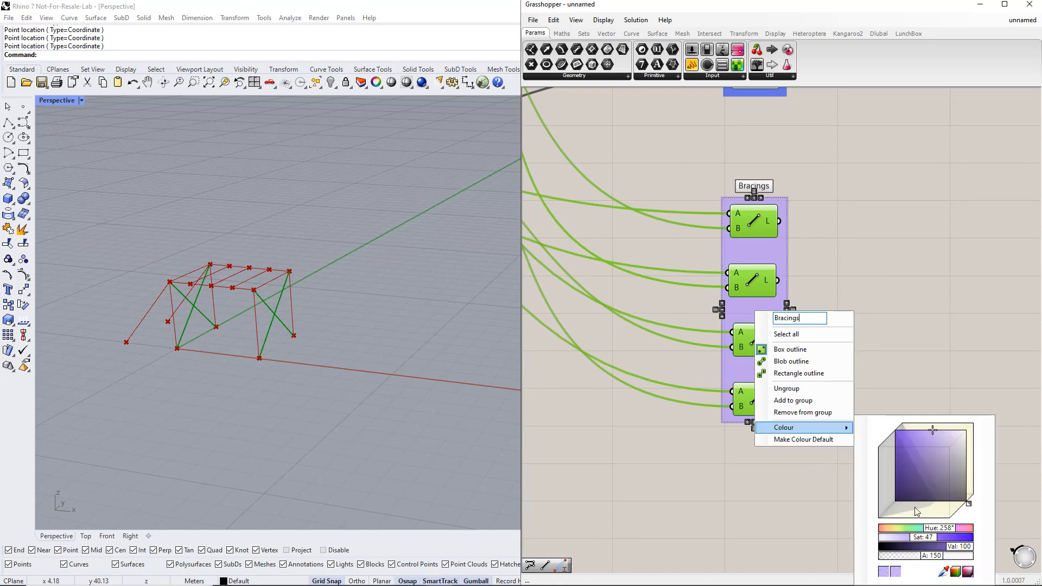
drag(939, 533, 929, 533)
click(921, 369)
Move the Height, Length and Width sliders into a column ahead of the base point at the start of the definition.
scroll(879, 366, down, 6)
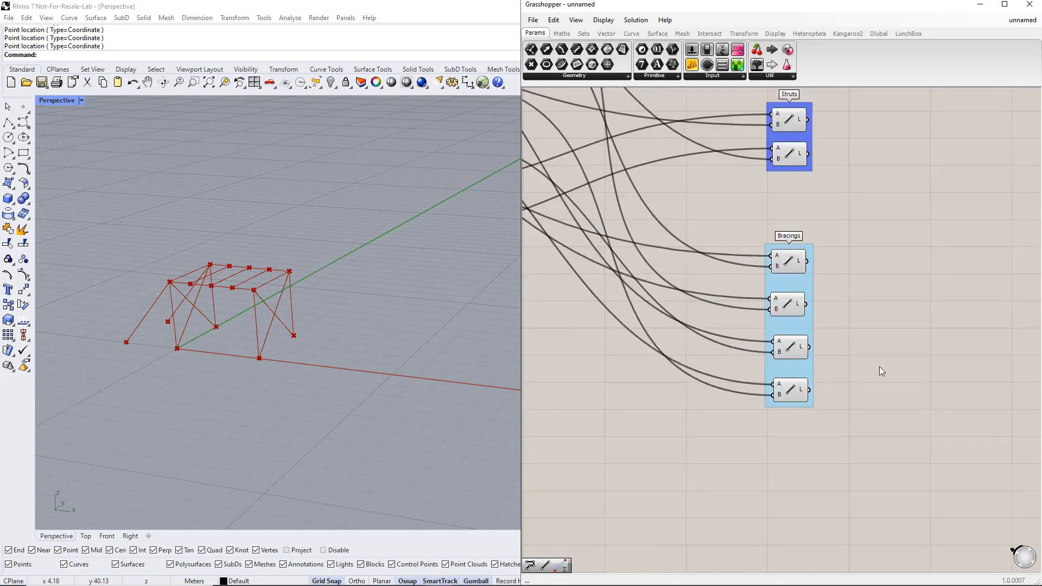
right_drag(869, 355, 867, 396)
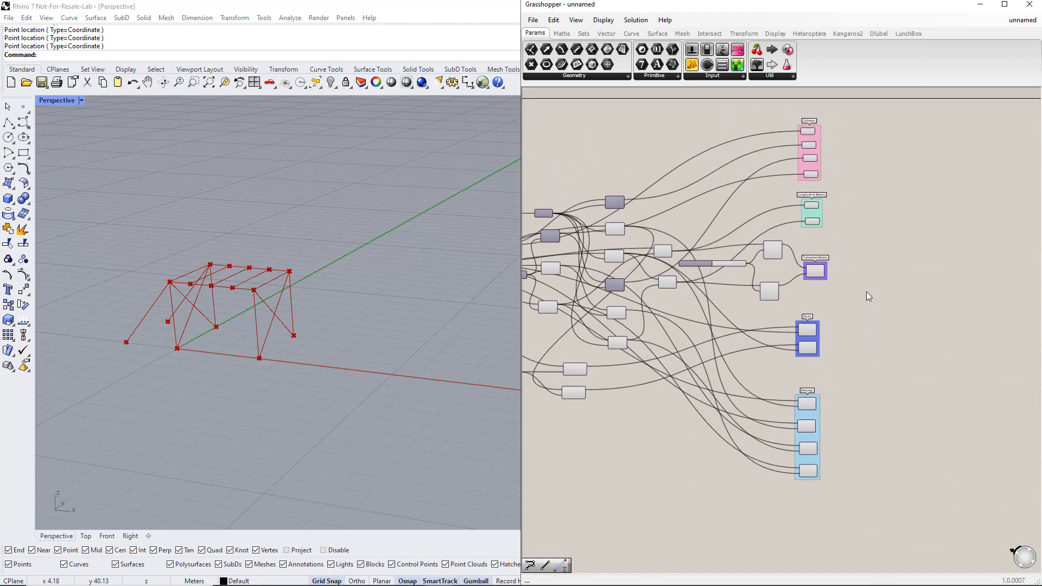
scroll(866, 292, up, 1)
right_drag(868, 299, 922, 368)
right_drag(685, 432, 883, 427)
right_drag(672, 394, 758, 423)
scroll(644, 359, up, 1)
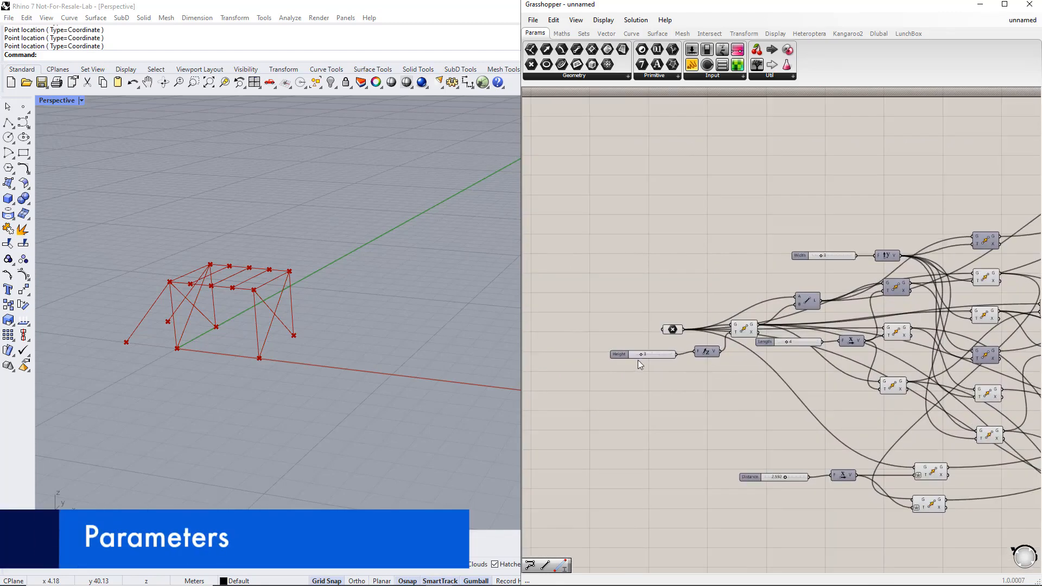
drag(642, 354, 600, 345)
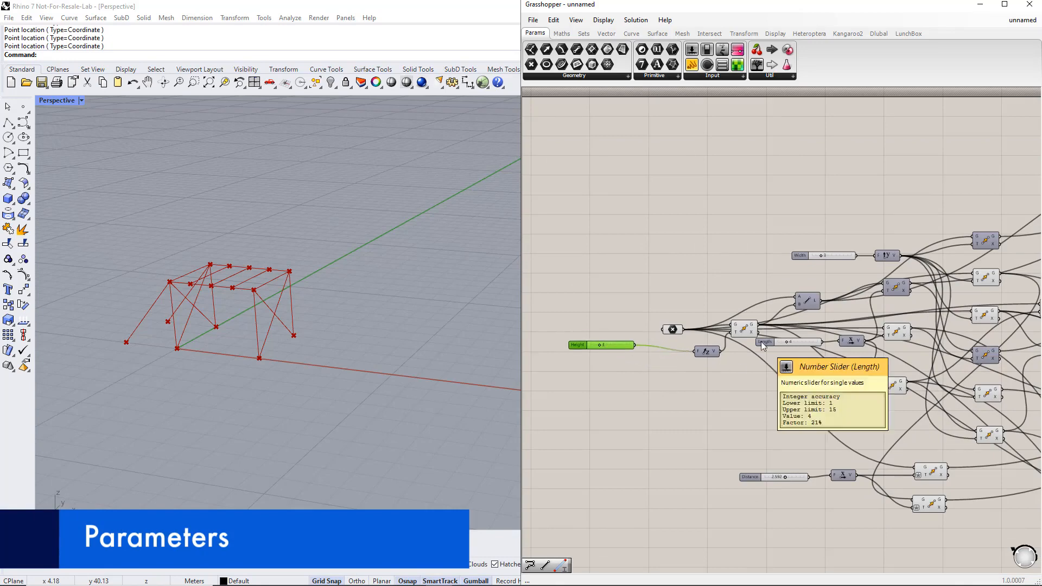
drag(763, 347, 579, 321)
drag(802, 258, 583, 332)
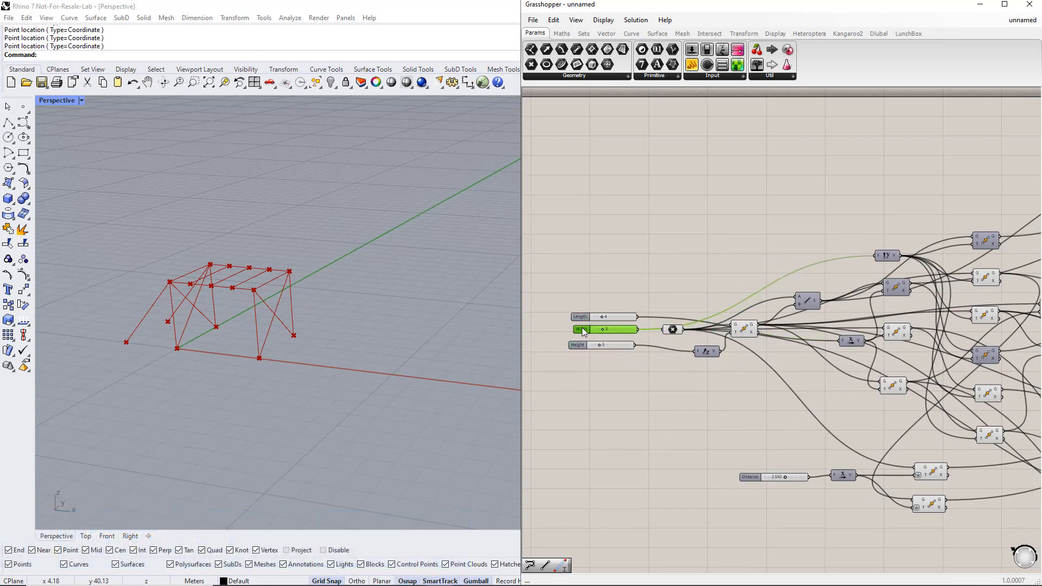
Place the Number of Segments and Distance sliders directly below the Height slider and even out their spacing.
scroll(582, 329, down, 1)
drag(1008, 329, 581, 359)
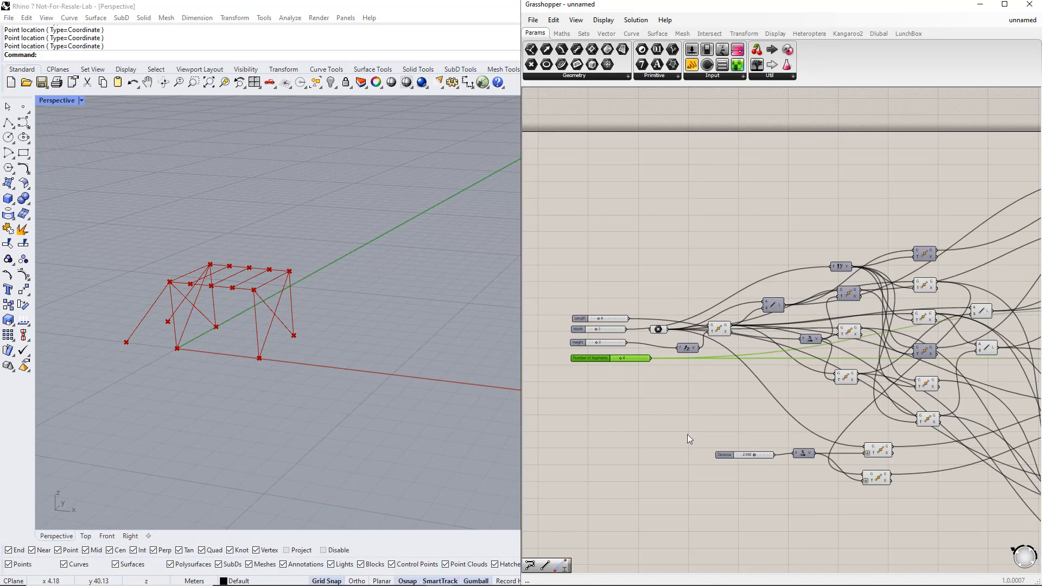
drag(724, 455, 575, 373)
scroll(576, 372, up, 3)
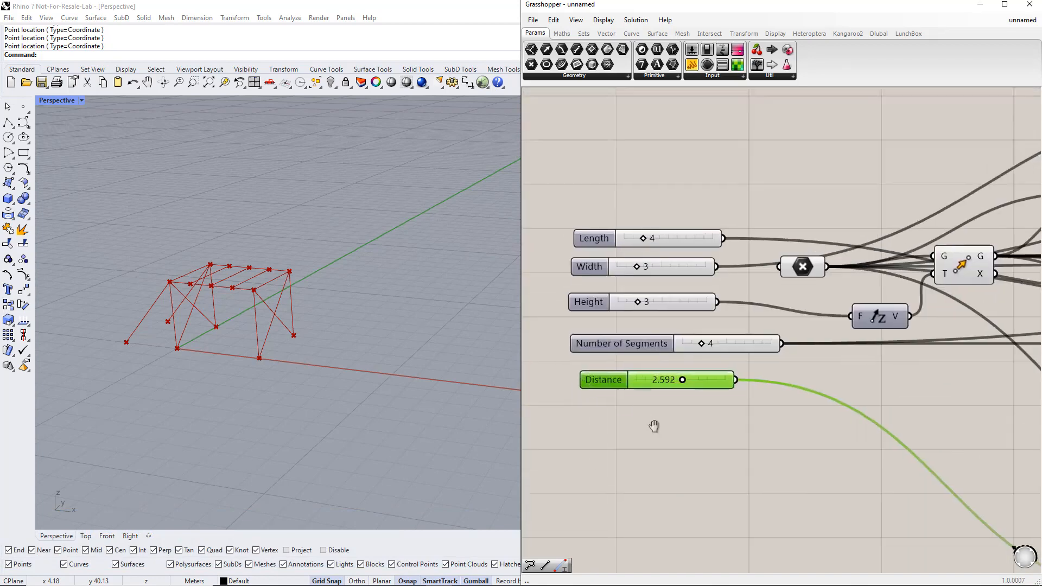
right_drag(654, 426, 684, 436)
drag(642, 360, 634, 348)
drag(630, 391, 623, 376)
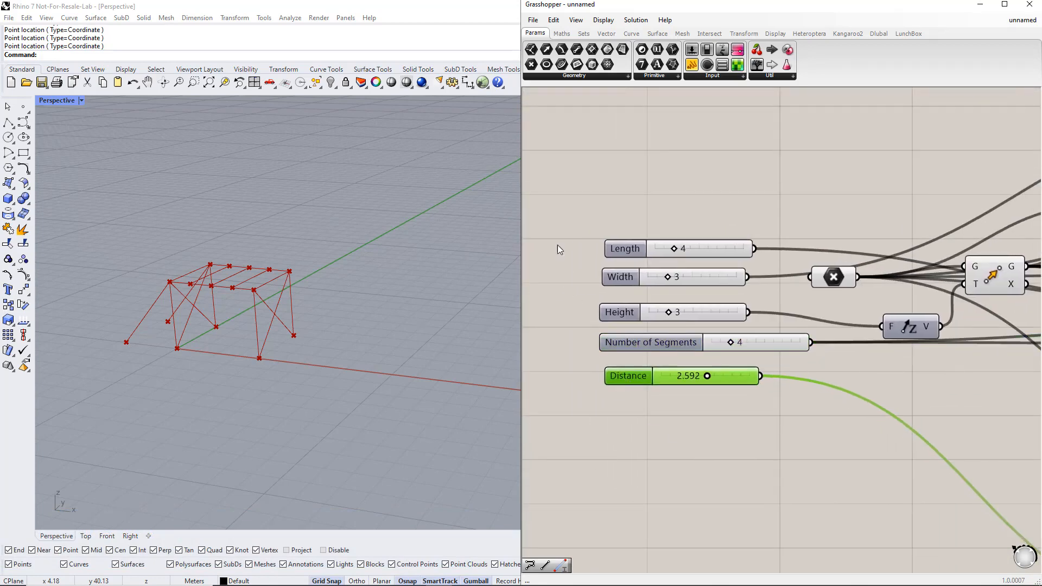
Group the five sliders, shift the group clear of the point parameter and name it "Parameters".
drag(552, 220, 798, 466)
key(ctrl+g)
key(ctrl+g)
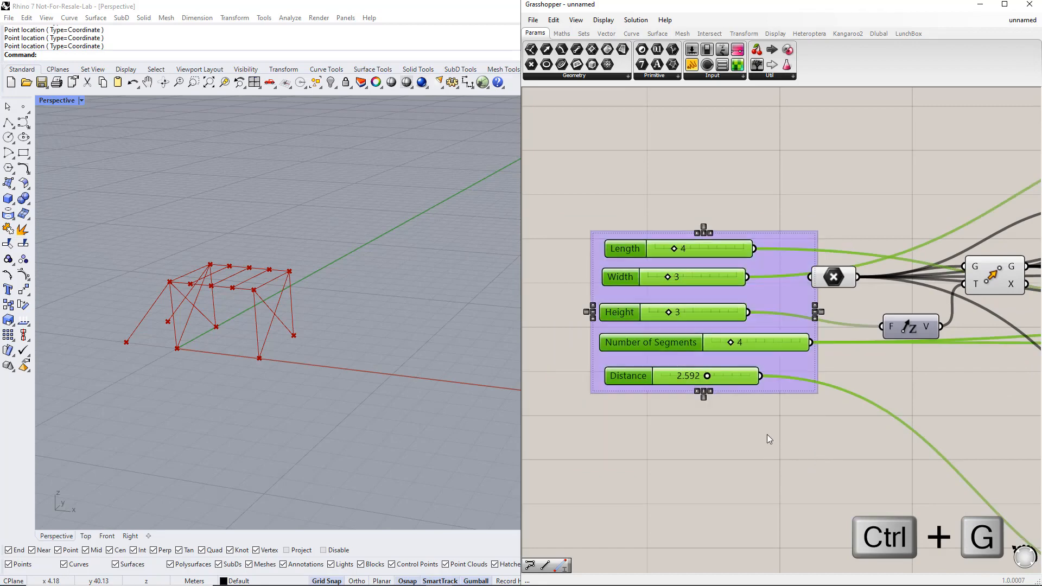
drag(786, 299, 754, 297)
right_click(755, 297)
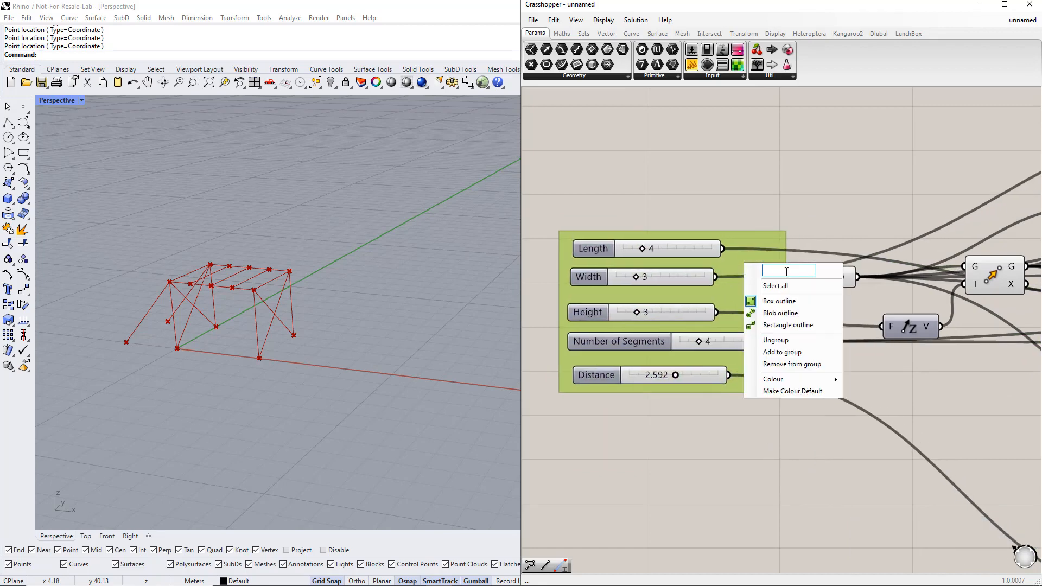
text(Parameters)
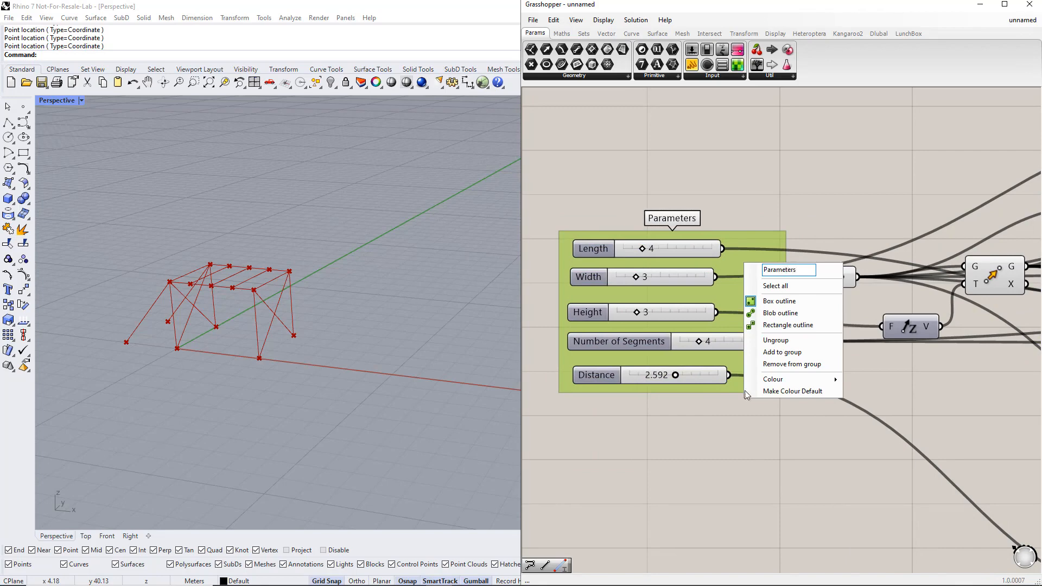
click(737, 437)
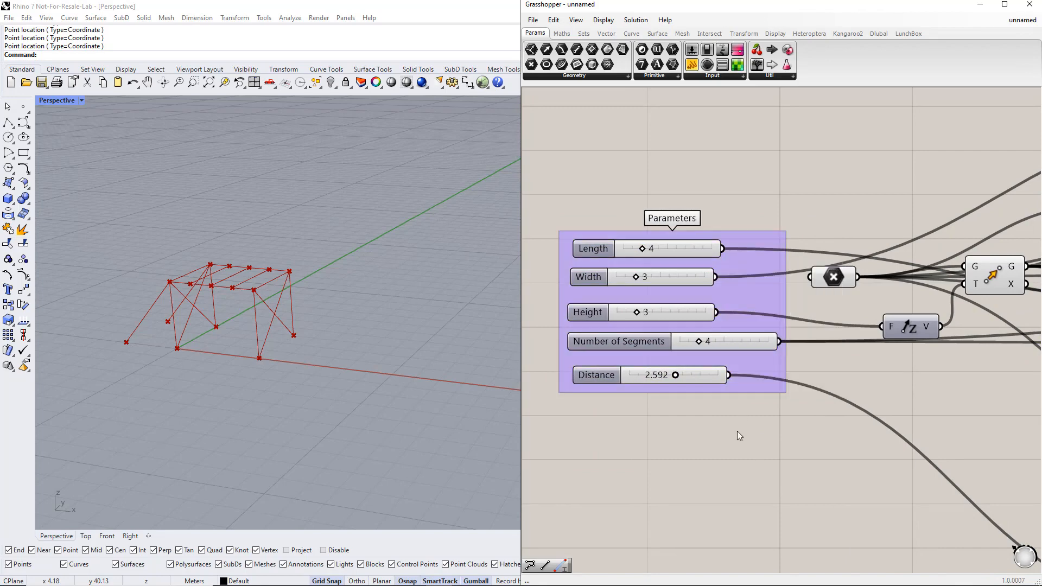
Set the Length and Width sliders to 5 and the Height slider to 4.5.
drag(643, 248, 655, 277)
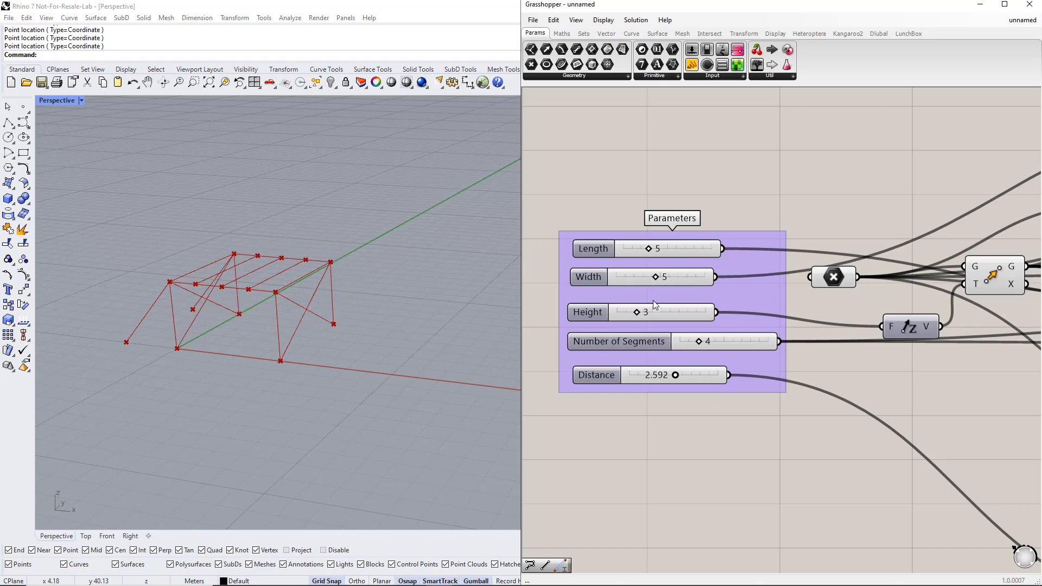
drag(642, 314, 663, 310)
right_click(599, 311)
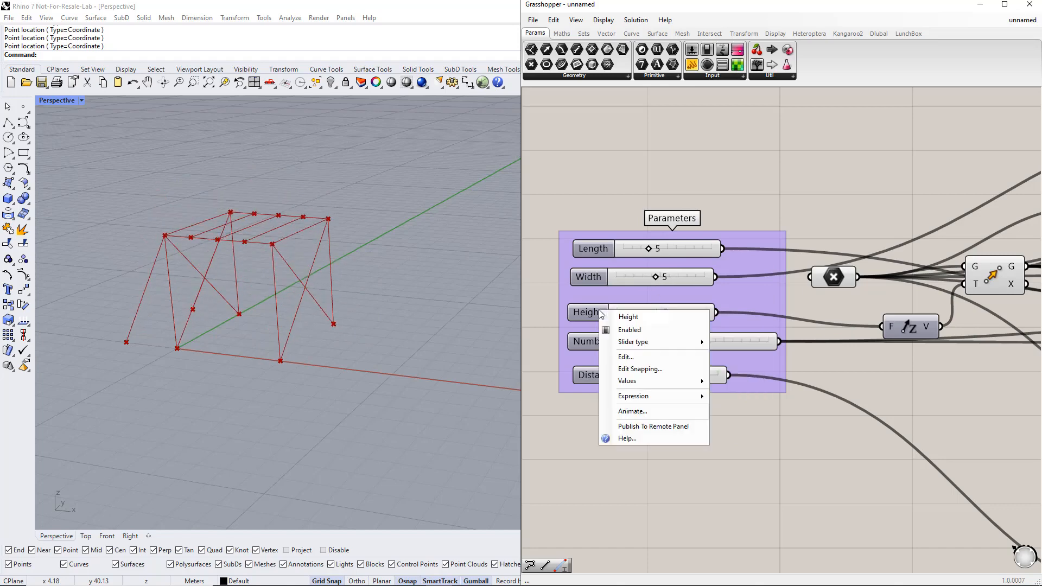
mouse_move(654, 342)
click(749, 343)
double_click(662, 312)
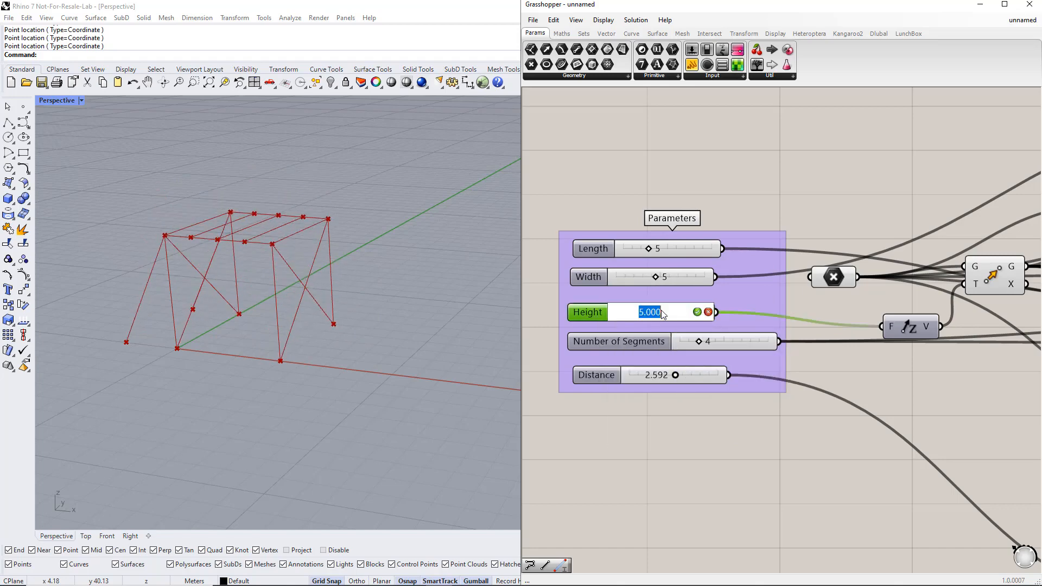
text(4.5)
key(Return)
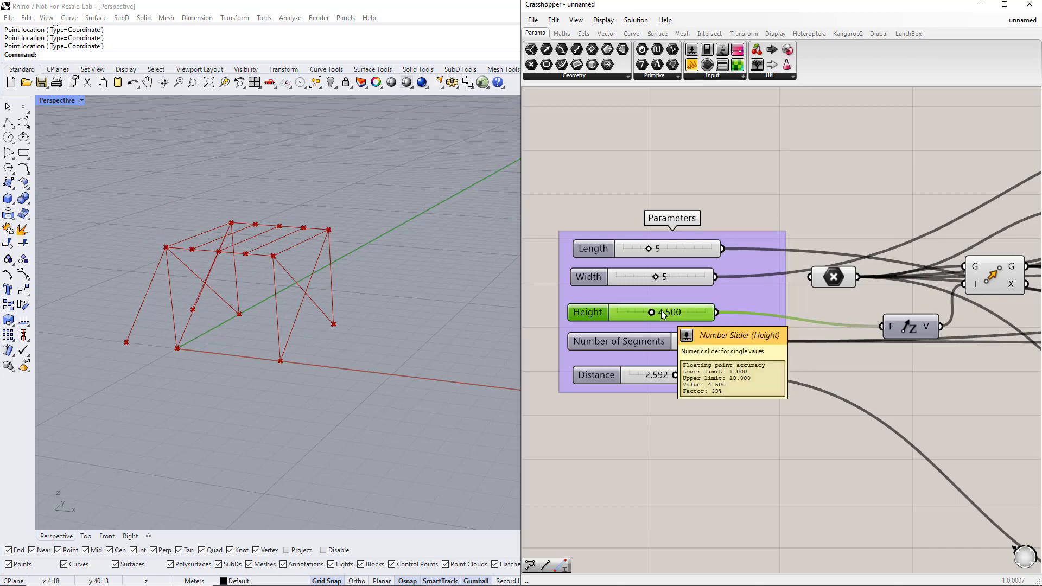
Set the Distance slider in the Parameters group to 2.5.
drag(699, 341, 676, 375)
click(677, 409)
double_click(666, 376)
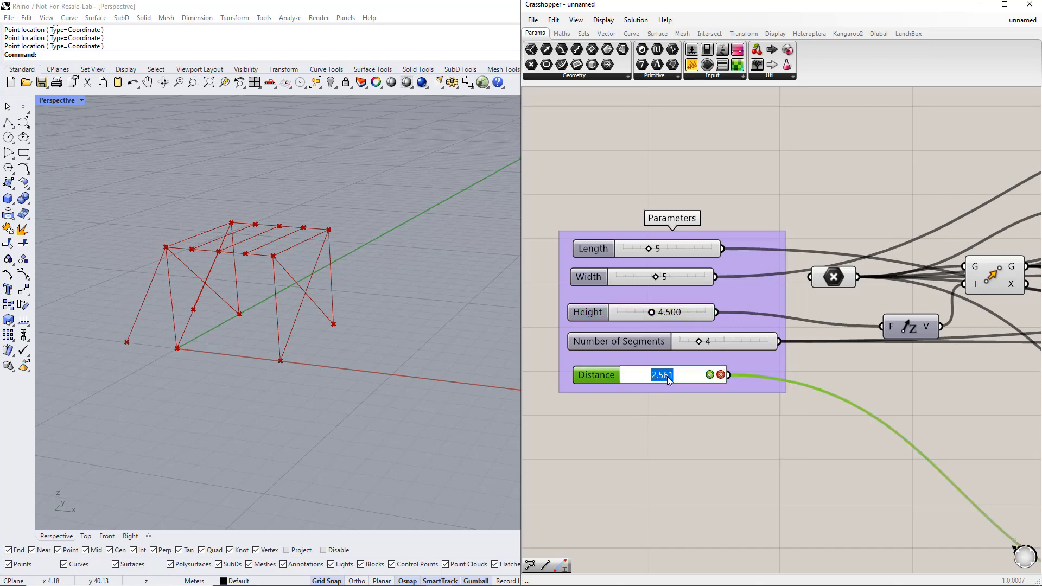
text(2.5)
key(Return)
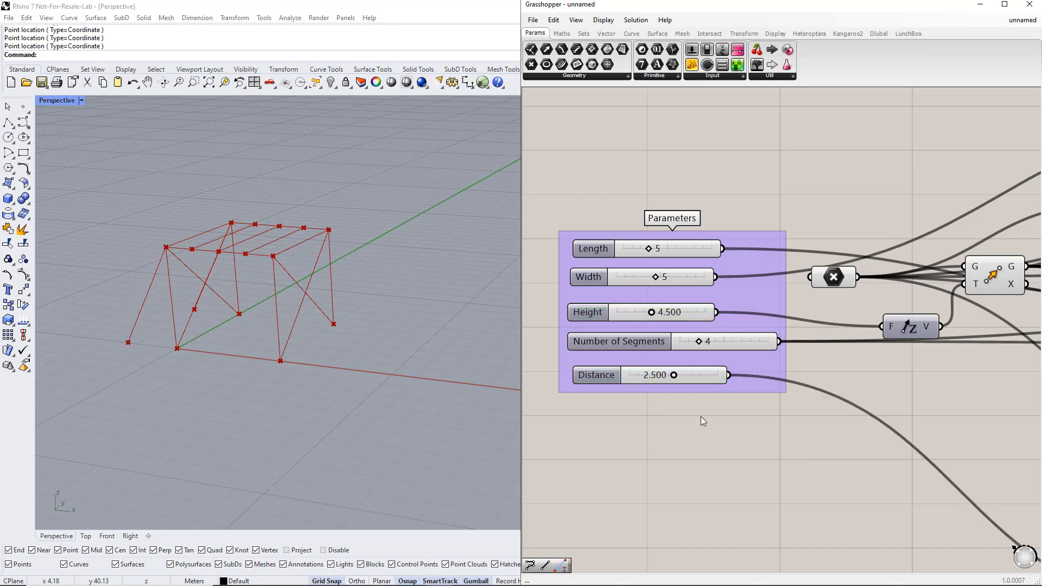
Add a Member component beyond the Columns group at the end of the definition.
scroll(705, 417, down, 3)
scroll(708, 418, down, 1)
right_drag(954, 435, 621, 388)
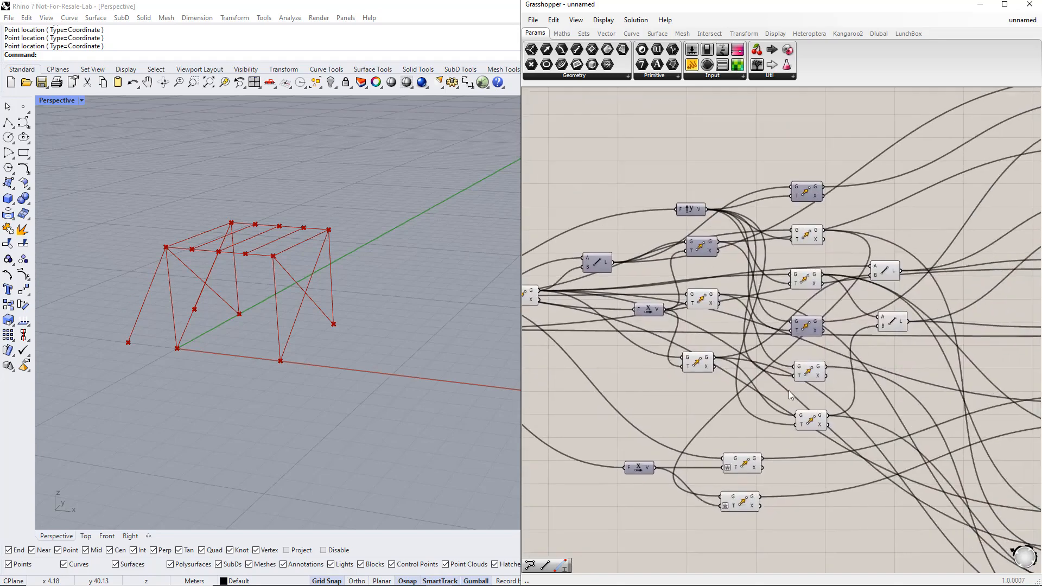
right_drag(989, 376, 743, 375)
scroll(743, 375, down, 1)
right_drag(909, 365, 850, 334)
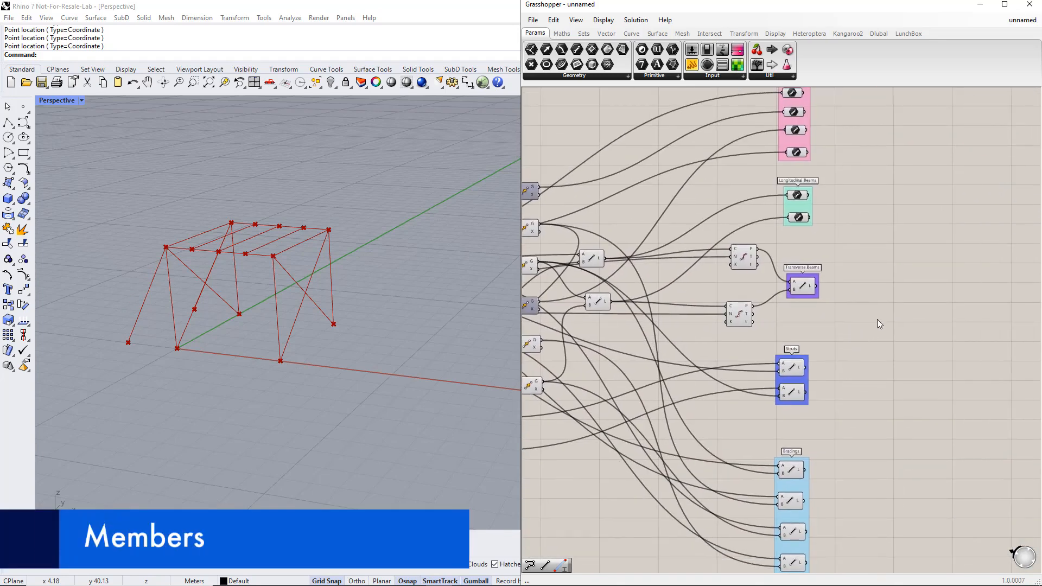
right_drag(884, 297, 858, 367)
right_drag(906, 247, 846, 267)
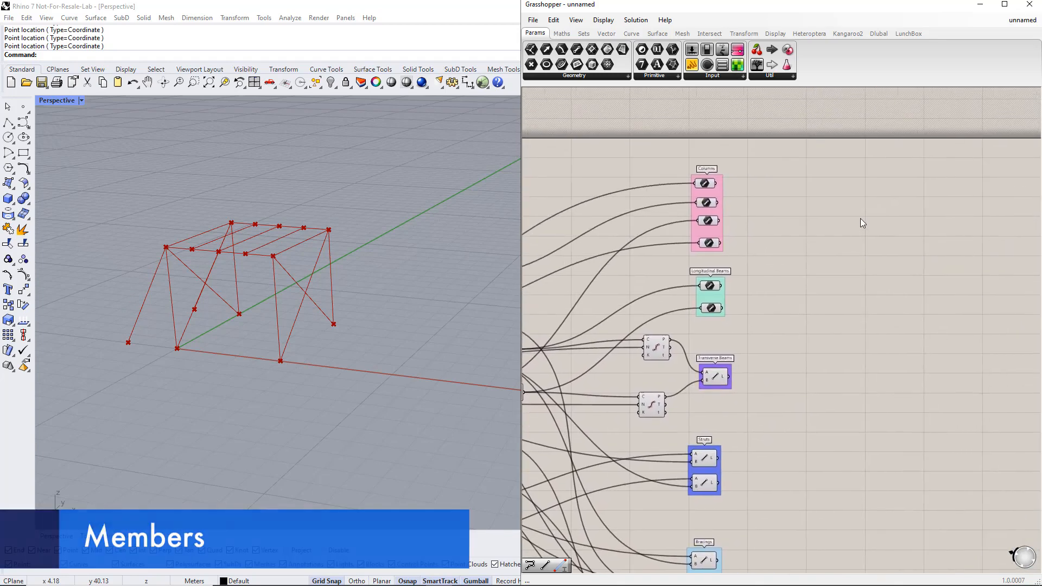
double_click(895, 232)
text(member)
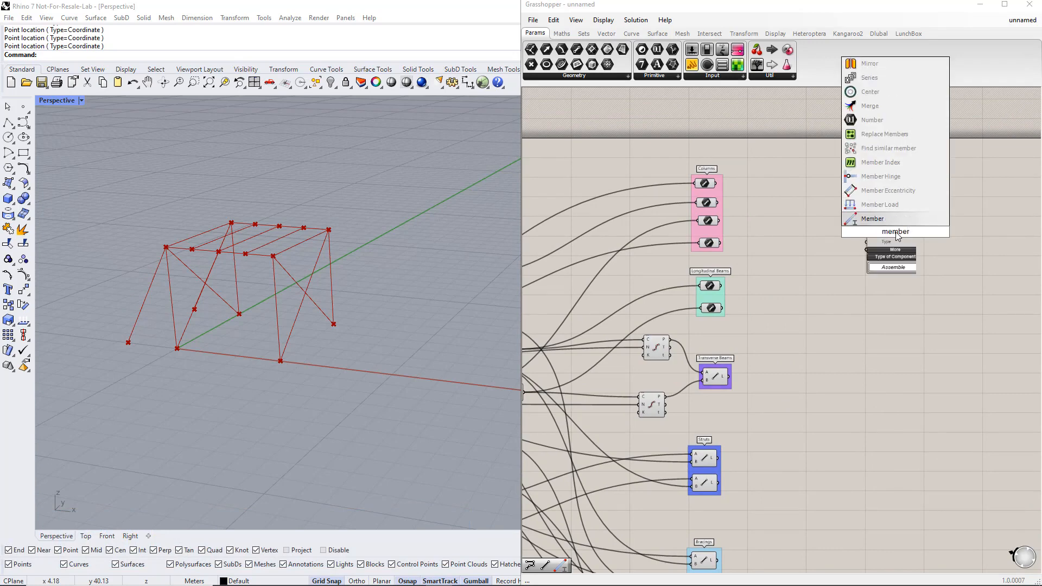
key(Return)
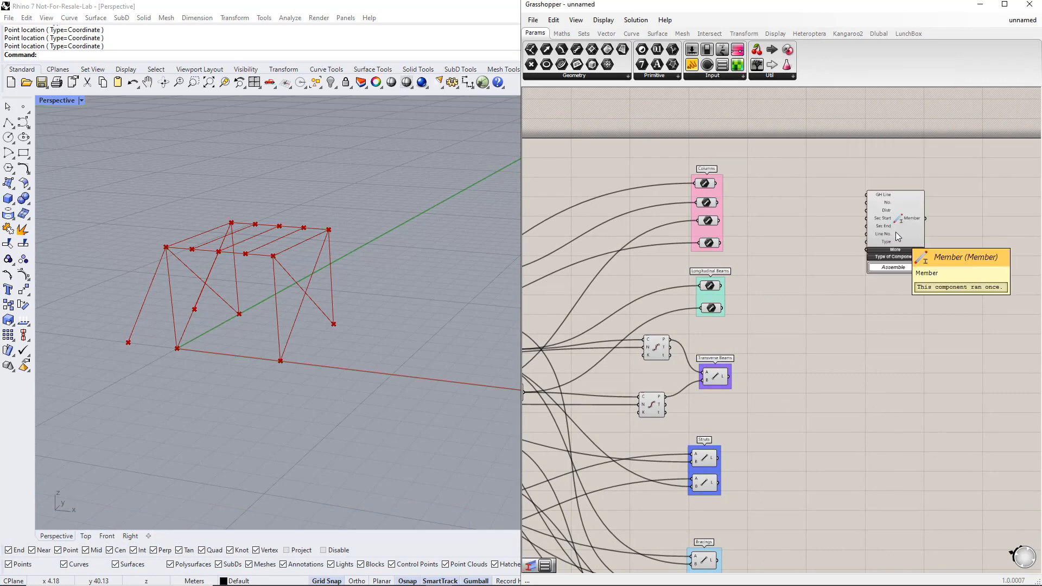
right_drag(906, 301, 878, 345)
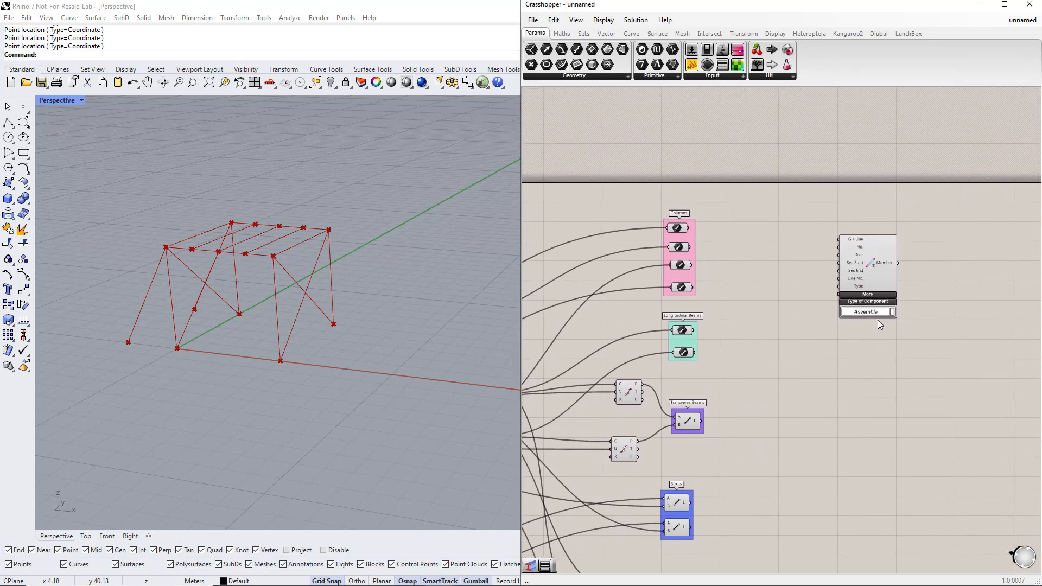
drag(870, 281, 884, 275)
scroll(884, 275, down, 5)
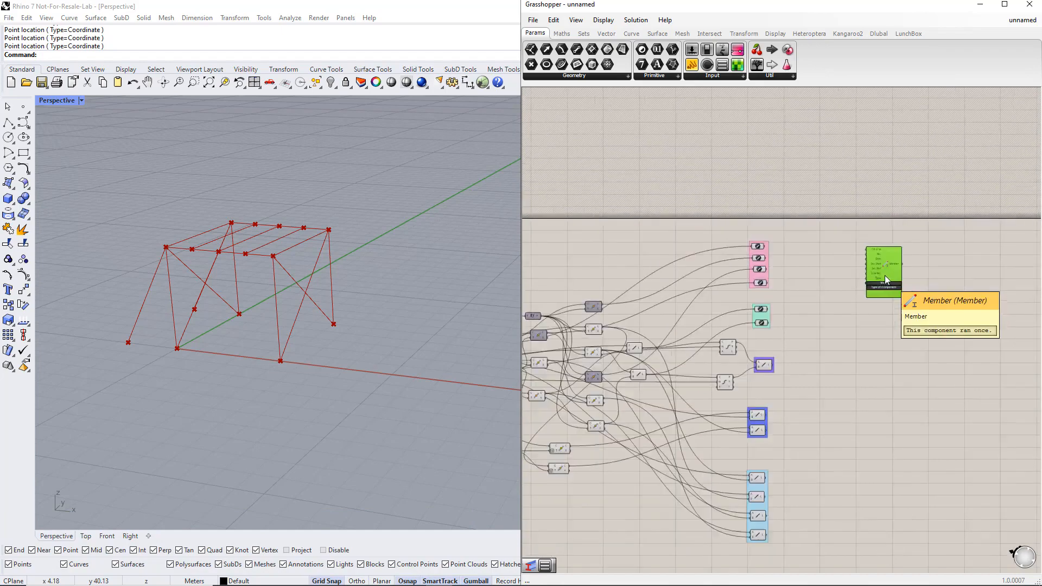
drag(819, 395, 907, 335)
scroll(890, 304, up, 3)
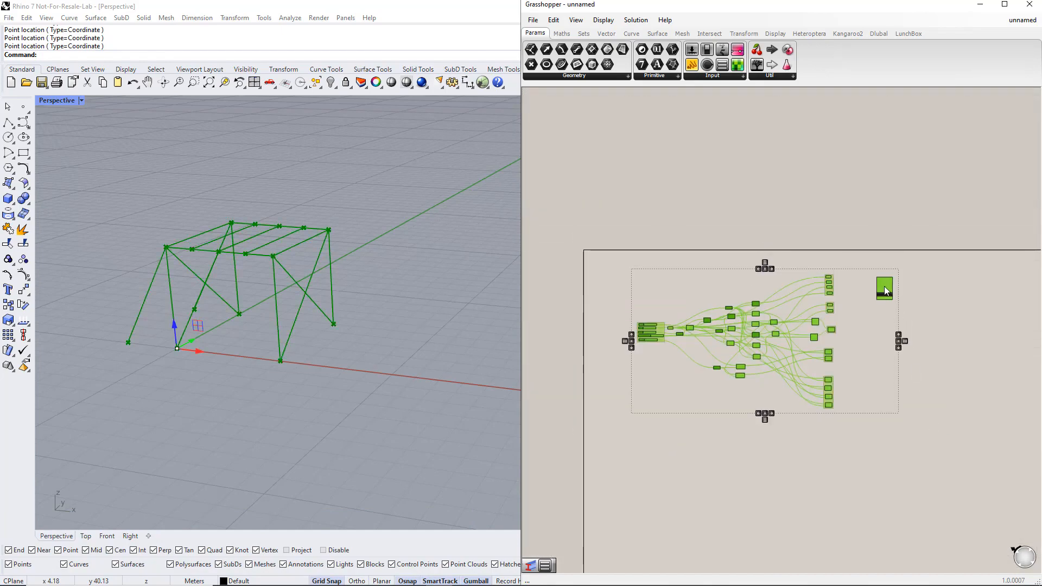
scroll(870, 348, up, 5)
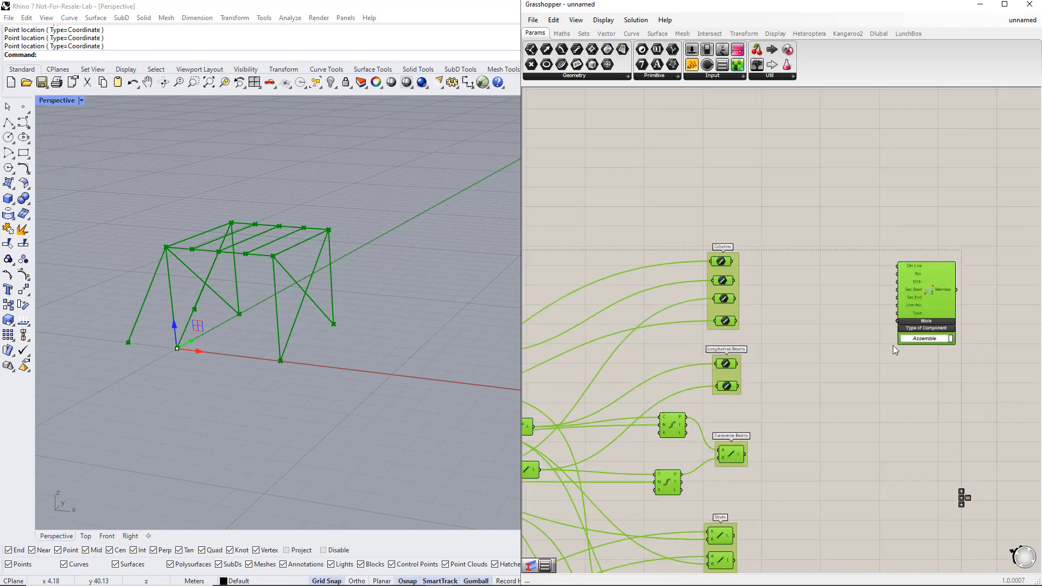
click(780, 311)
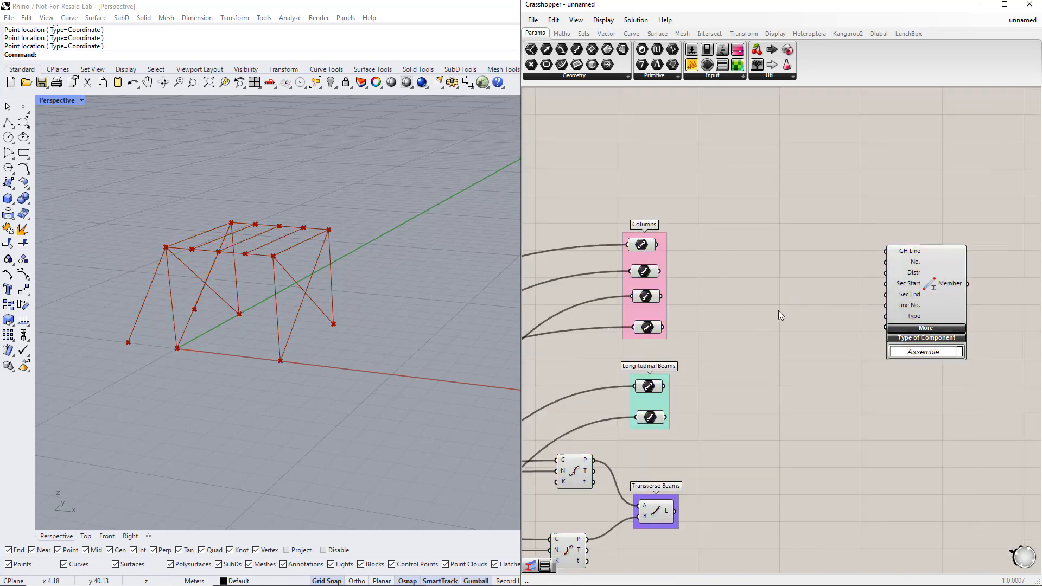
drag(735, 336, 627, 225)
click(773, 327)
Add a Value List beside the Member component and connect it to the Type input, giving TYPE_BEAM.
double_click(837, 347)
text(value)
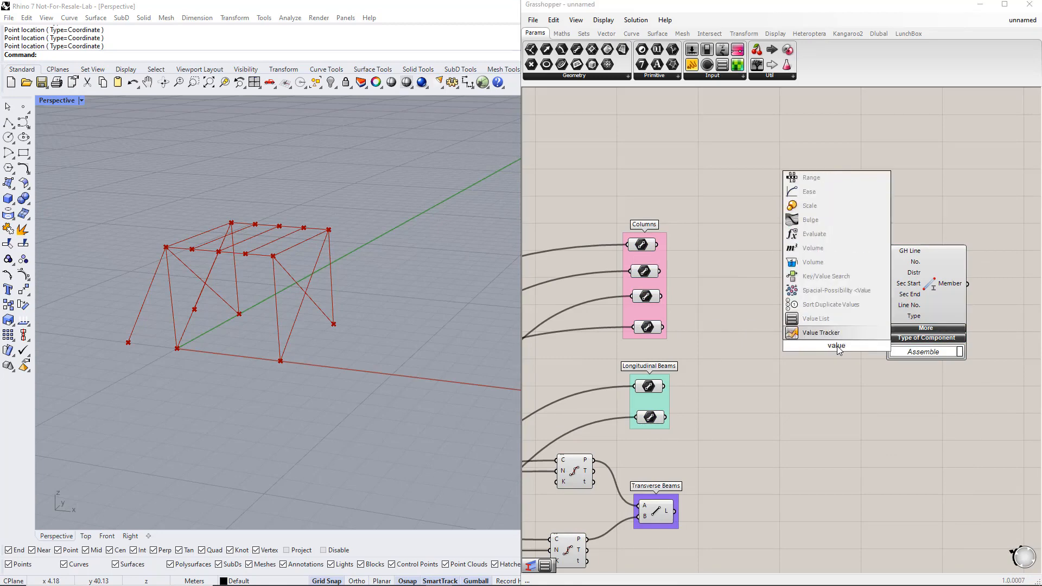
click(831, 319)
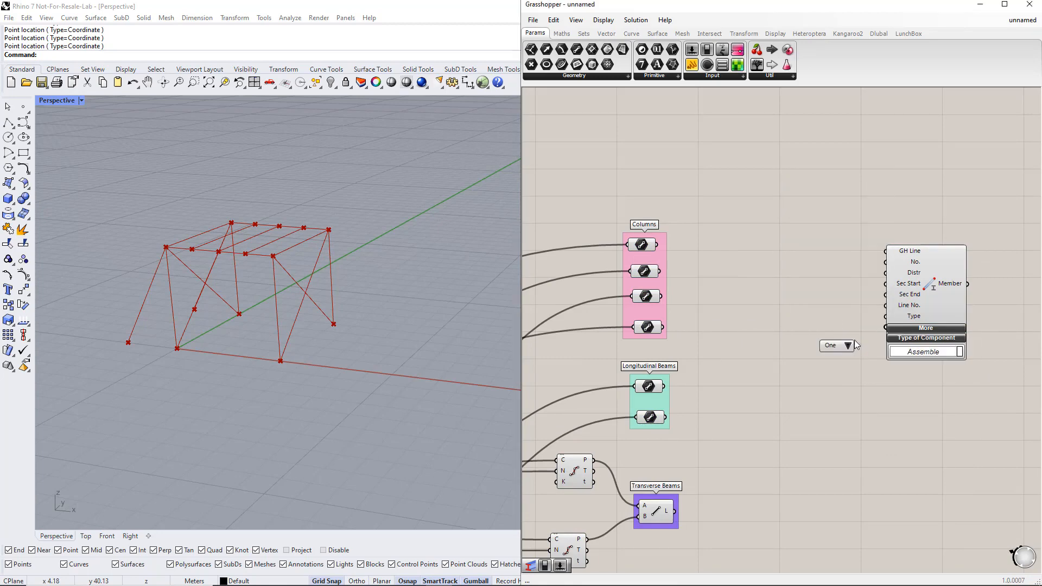
drag(855, 345, 801, 345)
click(810, 365)
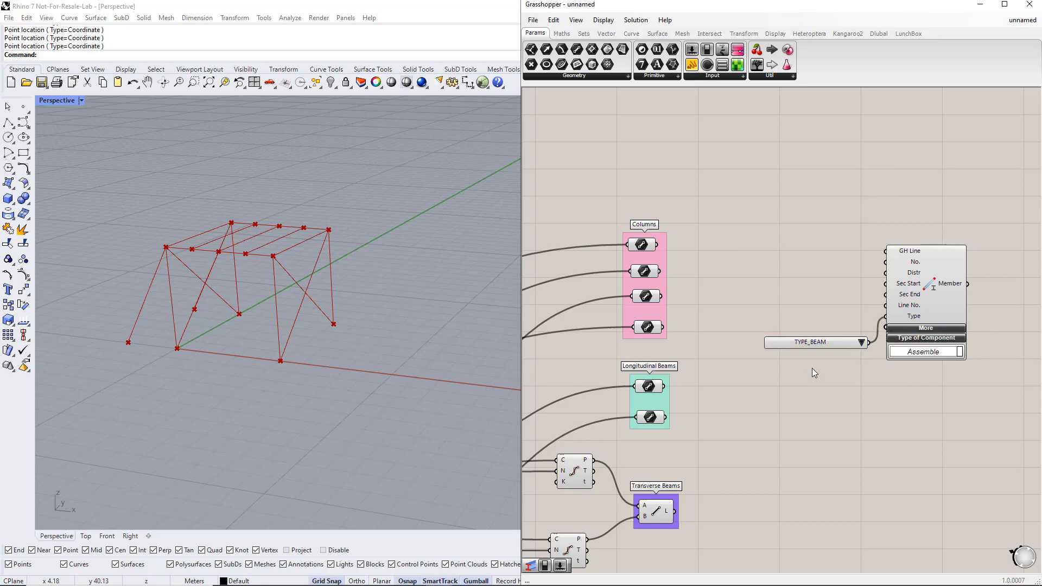
Connect all four line parameters of the Columns group to the Member component's GH Line input.
drag(658, 244, 886, 251)
shift+drag(659, 270, 886, 251)
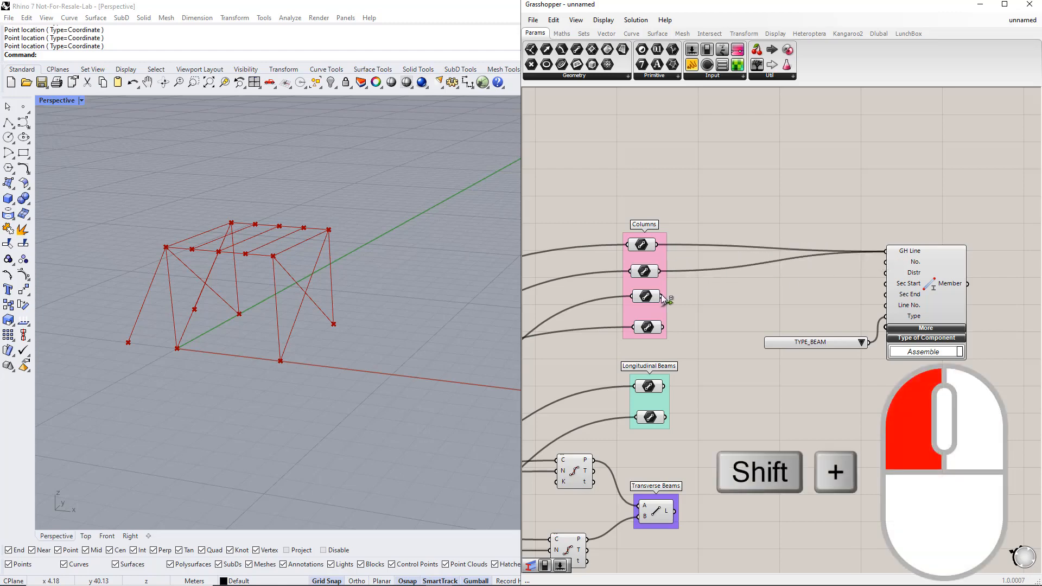
shift+drag(661, 294, 886, 252)
Move the Member component together with its TYPE_BEAM list farther away from the Columns group.
right_drag(922, 392, 848, 399)
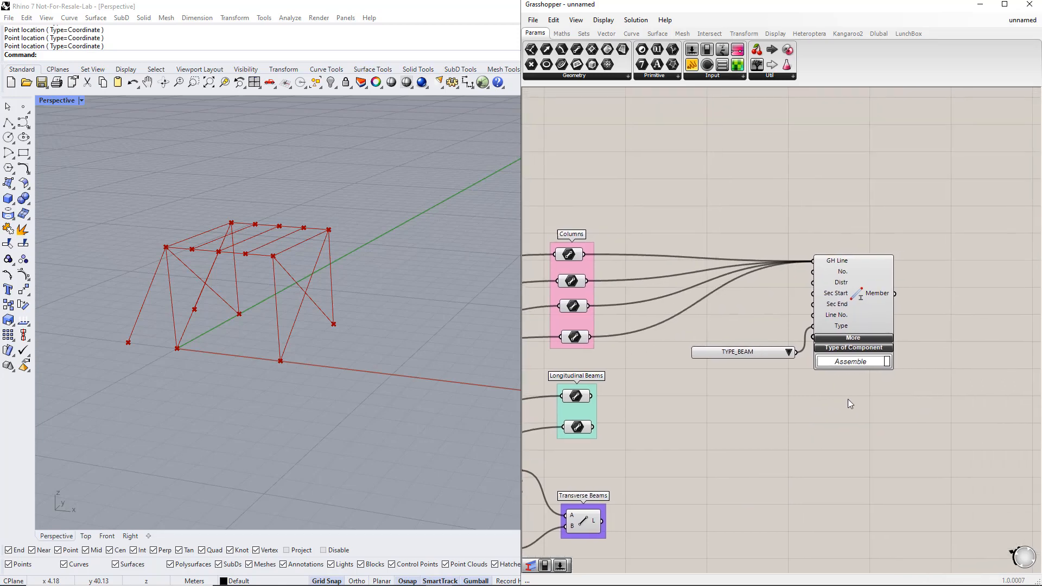
drag(907, 398, 754, 309)
drag(846, 306, 980, 323)
Add a Section component above the wires between the Columns group and the Member component.
right_drag(942, 429, 919, 467)
click(850, 228)
double_click(841, 217)
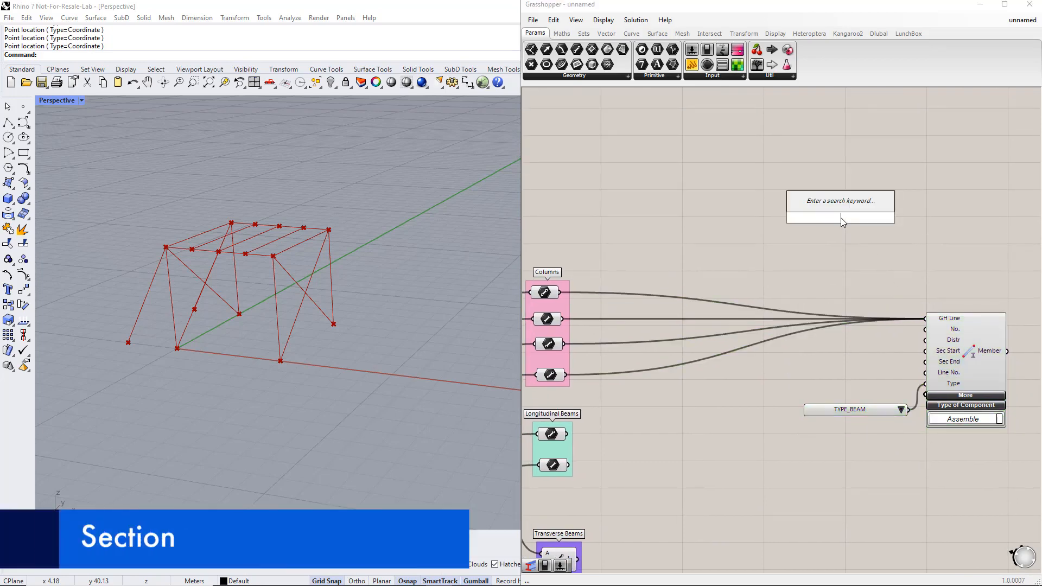
text(section)
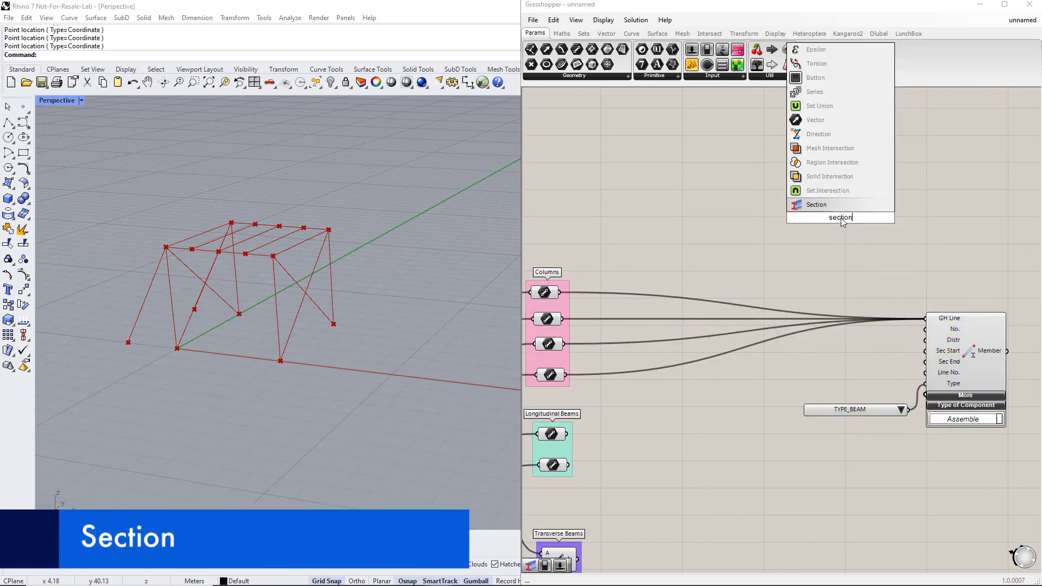
key(Return)
drag(841, 221, 846, 235)
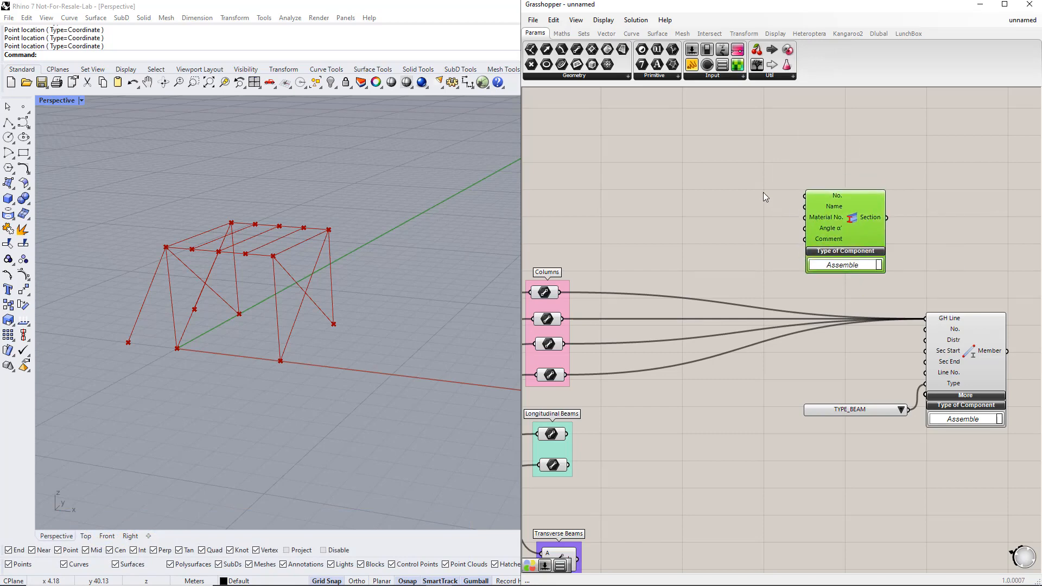
Add a number slider with the value 1 and connect it to the Section component's No. input.
double_click(727, 169)
text(slider)
key(Return)
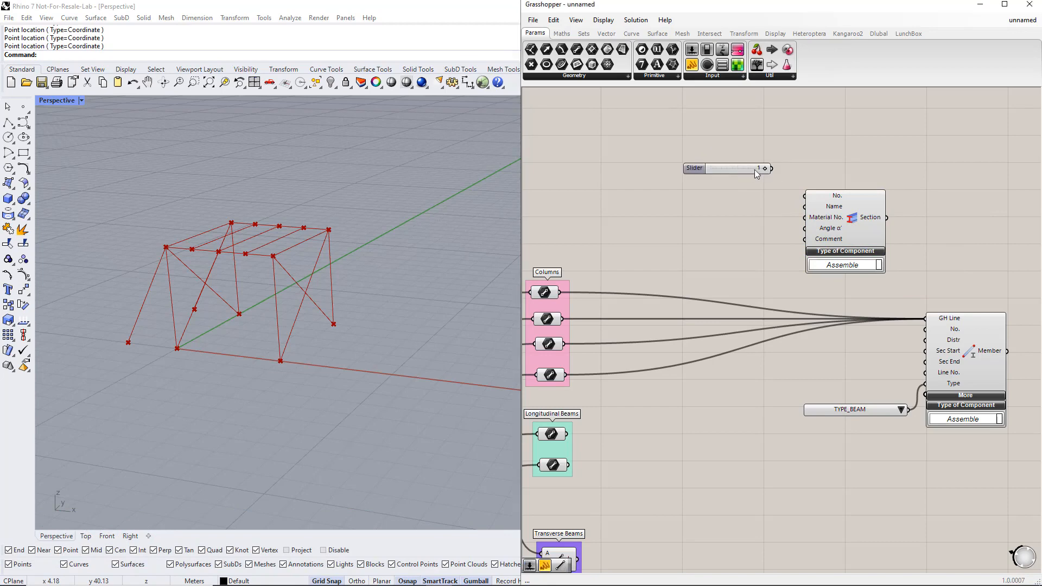
drag(771, 169, 805, 196)
Add a panel containing "IPE 200" below the section number slider and connect it to the Section component's Name input.
drag(692, 68, 722, 195)
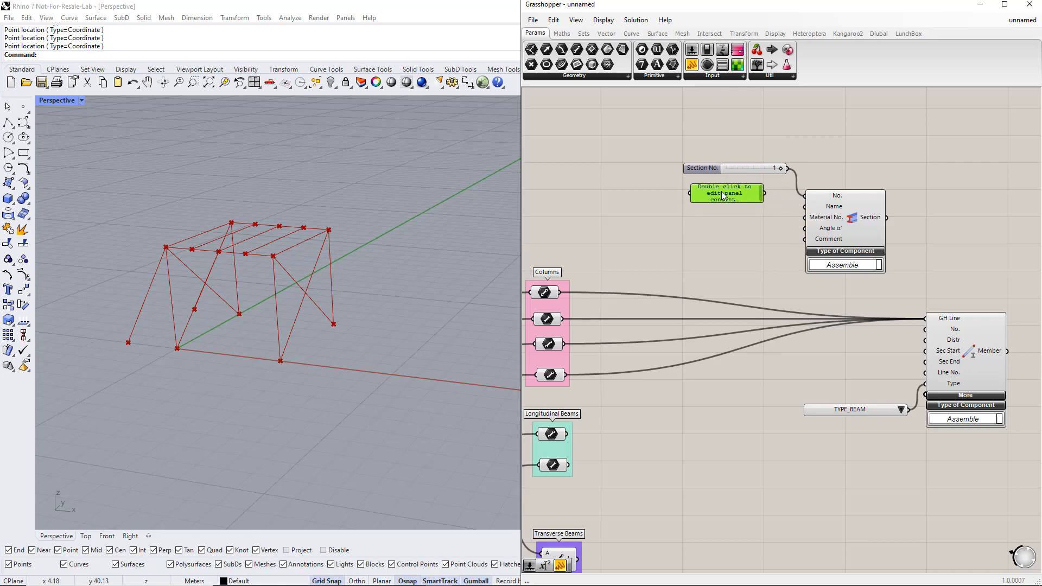
double_click(723, 196)
text(IP)
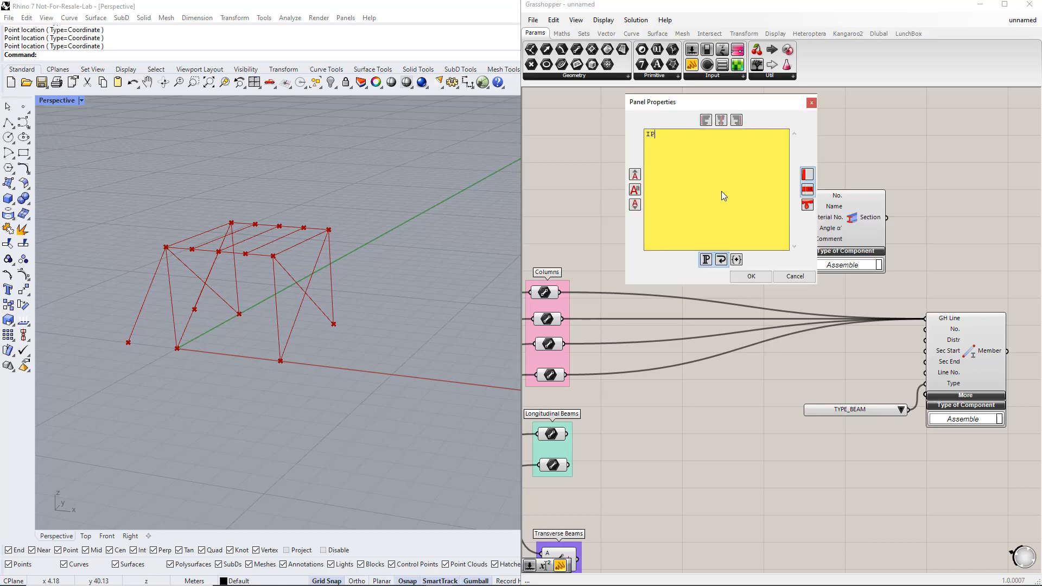
text(E 200)
click(739, 277)
drag(764, 193, 797, 217)
Add a Material component ahead of the section's number slider and name panel.
right_drag(775, 242, 823, 255)
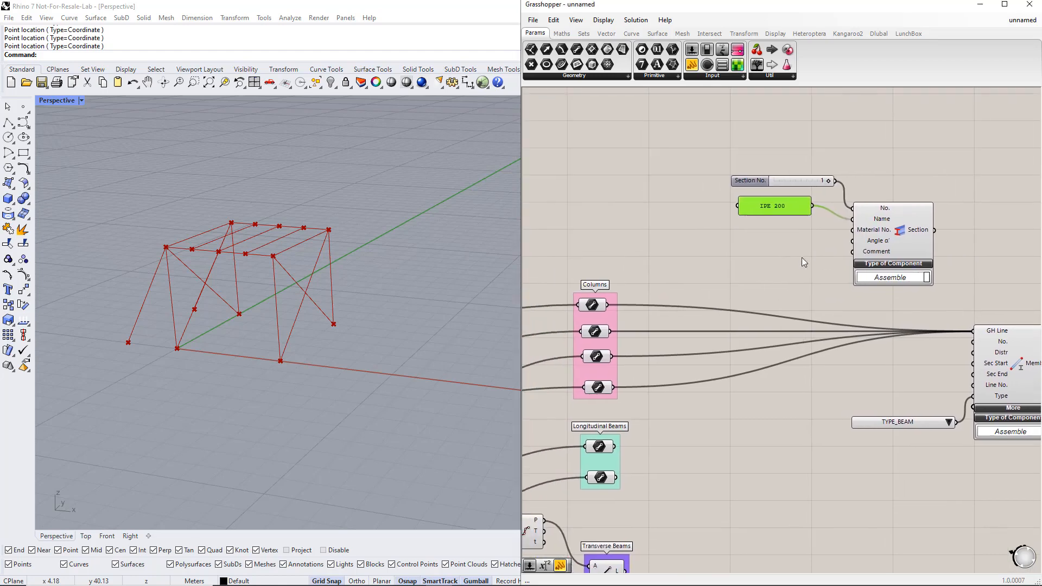
double_click(624, 166)
text(MATERIAL)
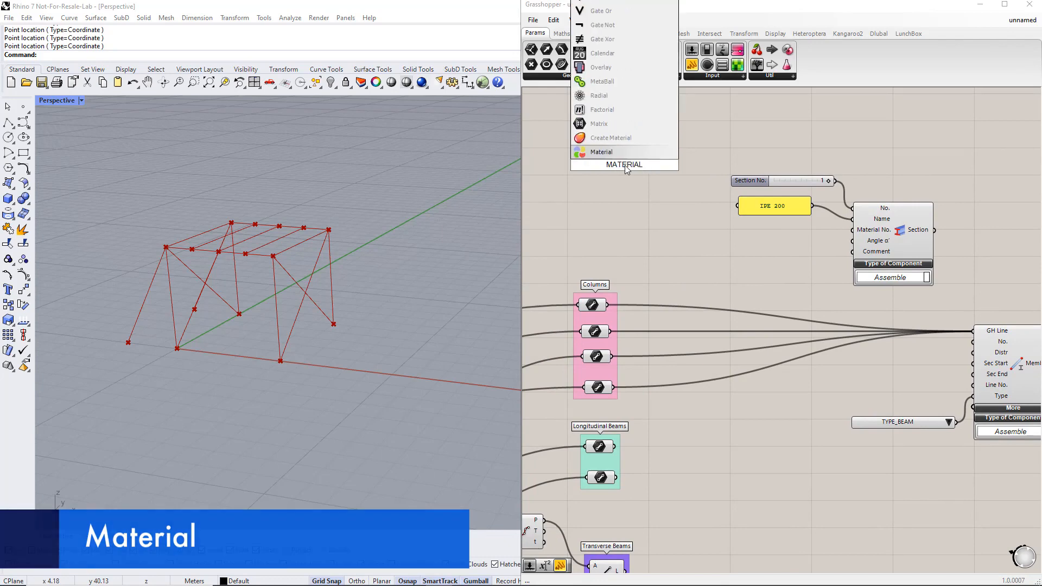
key(Return)
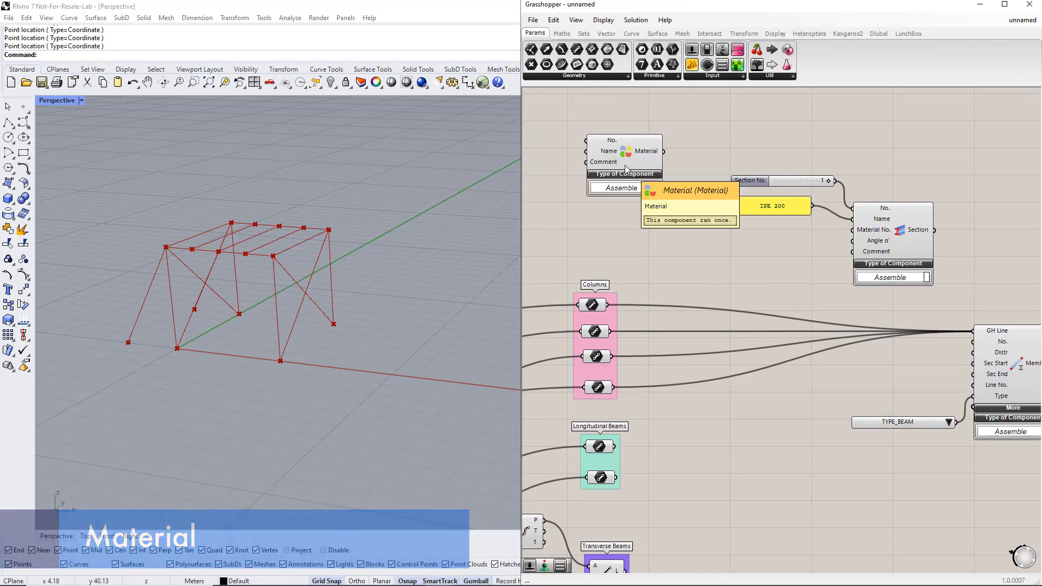
drag(626, 161, 659, 183)
Copy the section's number slider and name panel to the Material component and connect the slider copy to its No. input.
drag(813, 230, 748, 169)
right_drag(775, 236, 803, 281)
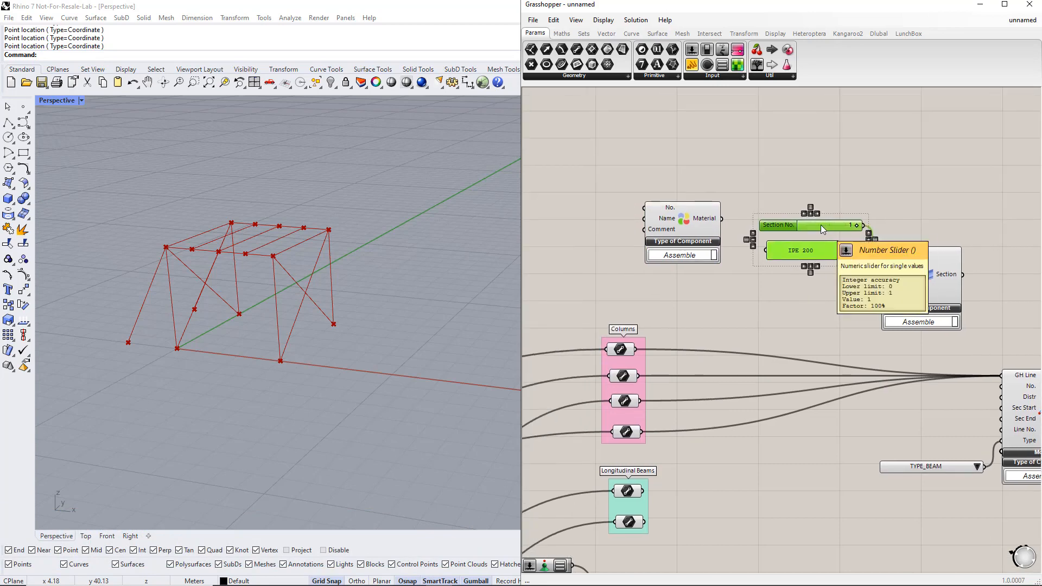
double_click(641, 185)
key(ctrl+v)
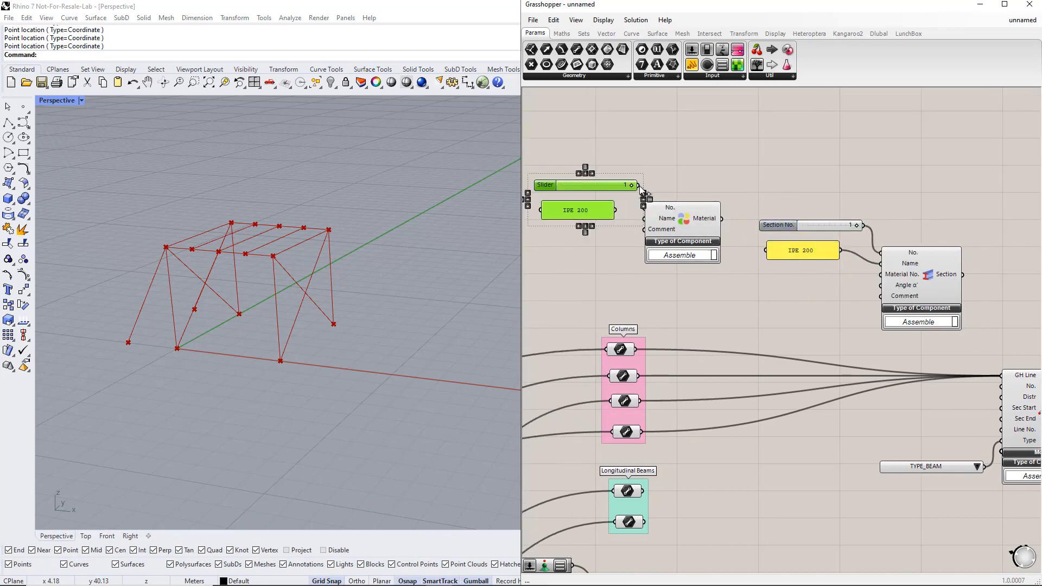
drag(669, 225, 680, 223)
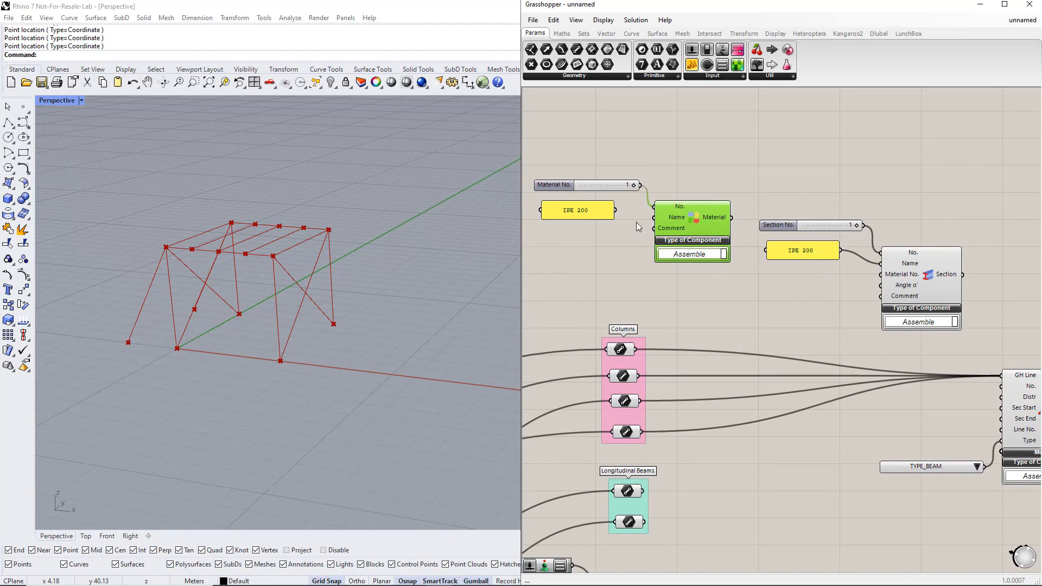
Replace the text of the copied panel beside the Material component with "S235".
double_click(590, 213)
key(BackSpace)
text(S235)
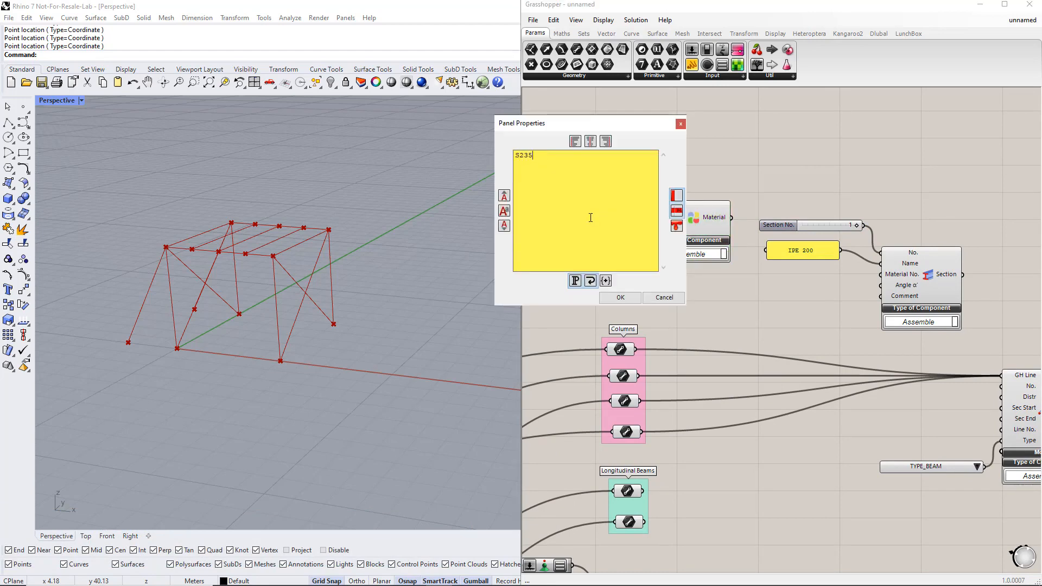
click(620, 298)
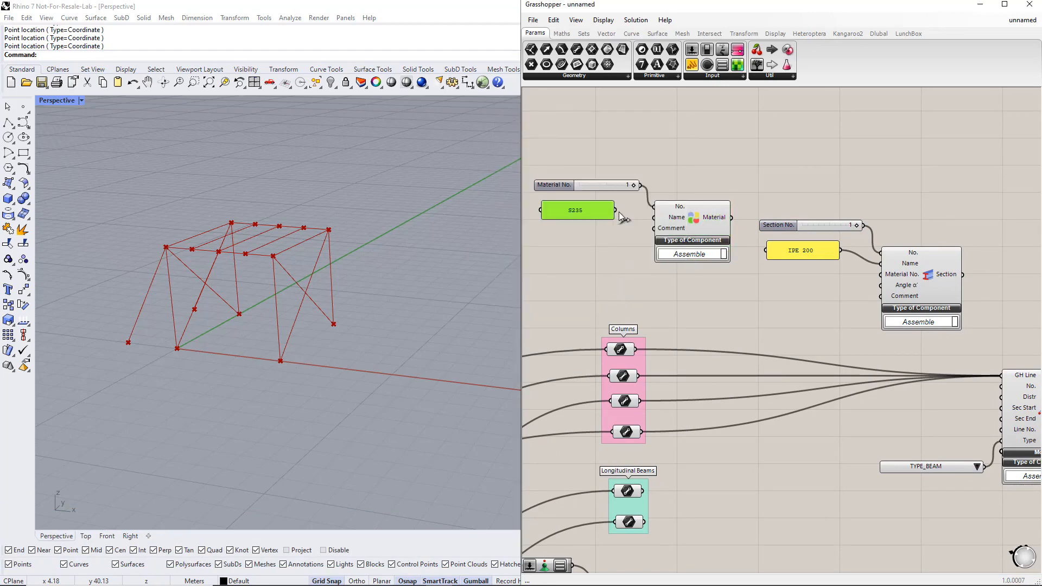
Wire the S235 panel to the Material's Name, Material to the Section's Material No., and Section to the Member's Sec Start.
scroll(657, 249, down, 2)
scroll(702, 235, up, 2)
drag(714, 218, 863, 275)
drag(948, 279, 985, 411)
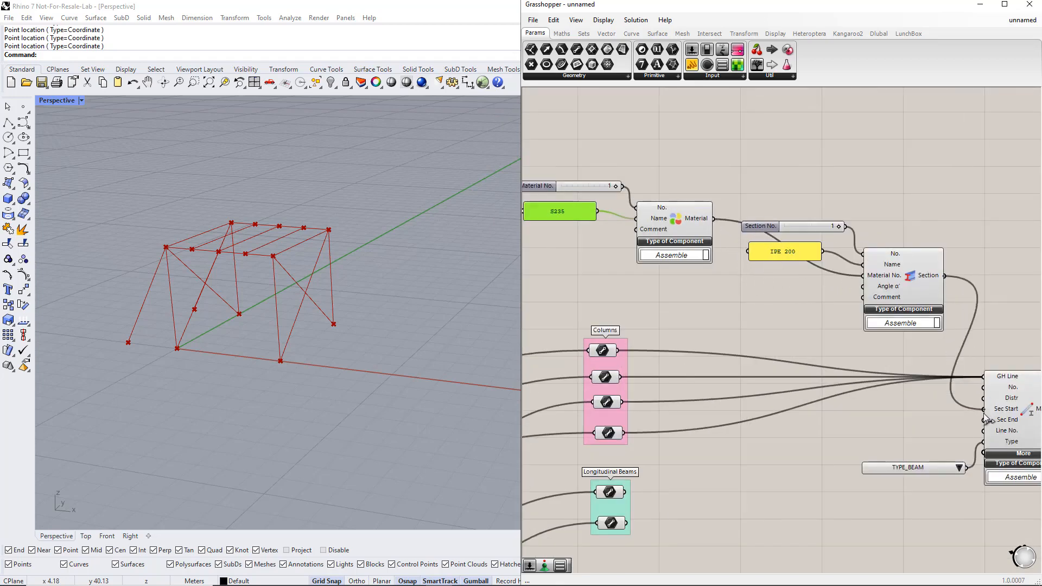
scroll(929, 416, down, 2)
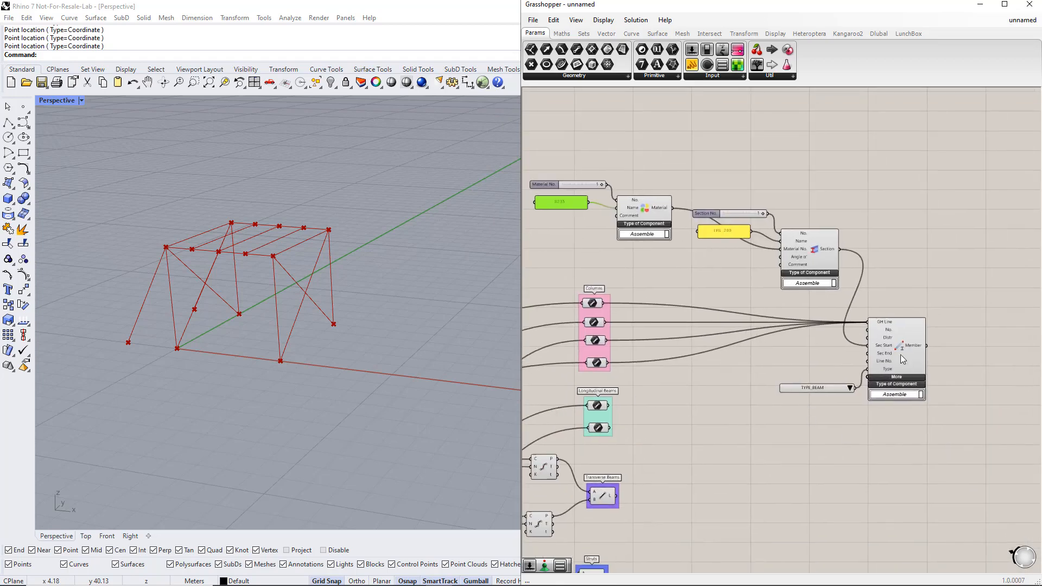
Rearrange the Member component, its TYPE_BEAM list, and the Section component with its number slider and name panel for clearer spacing.
drag(901, 353, 927, 341)
drag(838, 388, 842, 357)
drag(920, 340, 917, 333)
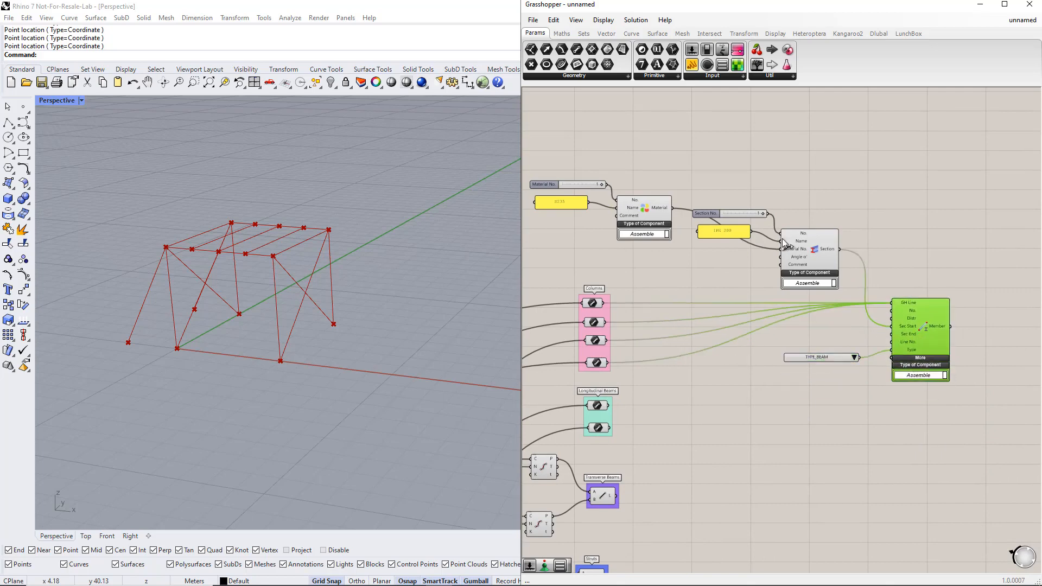
drag(785, 245, 797, 258)
drag(730, 230, 747, 214)
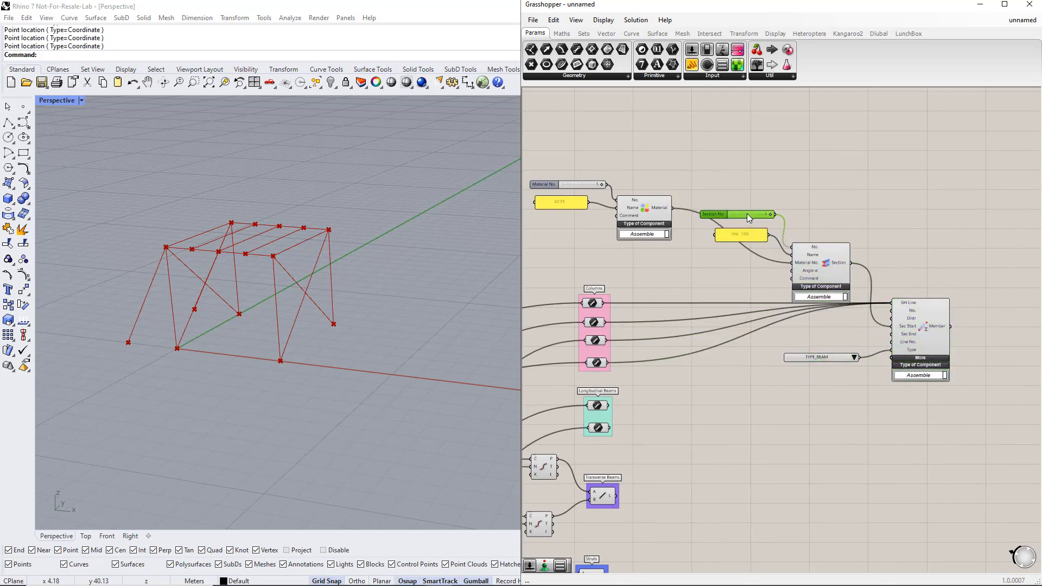
click(867, 426)
right_drag(867, 421, 803, 400)
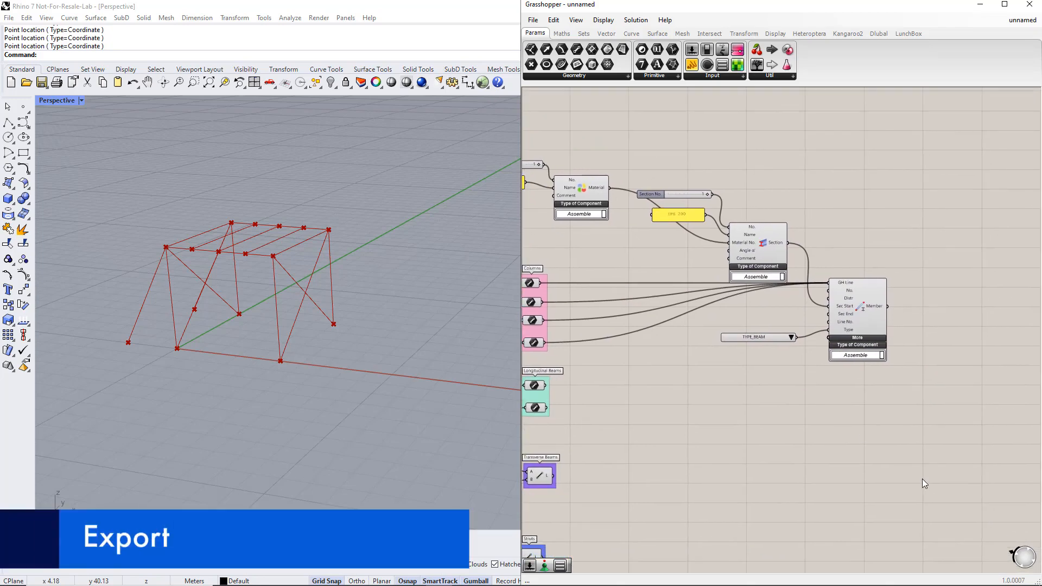
Add an RFEM 6 Export Component below the Member component and expand its Additional inputs.
scroll(955, 470, down, 1)
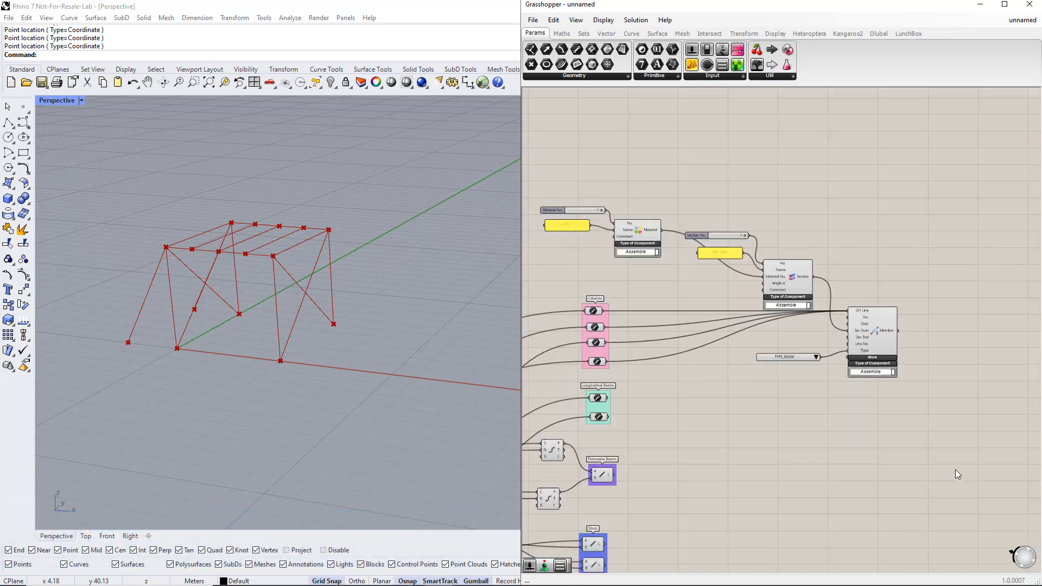
right_drag(955, 470, 903, 417)
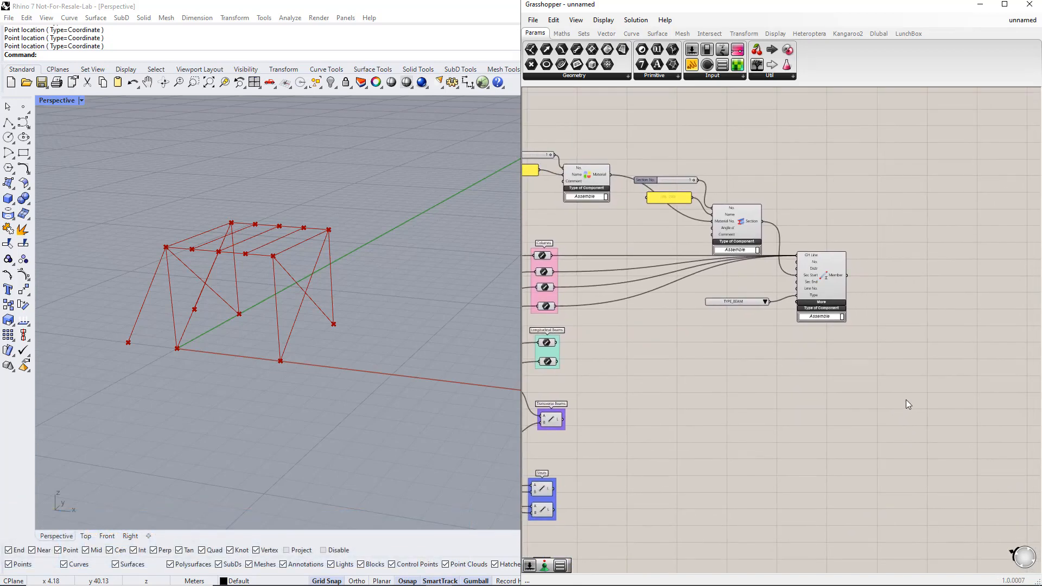
double_click(906, 401)
text(export)
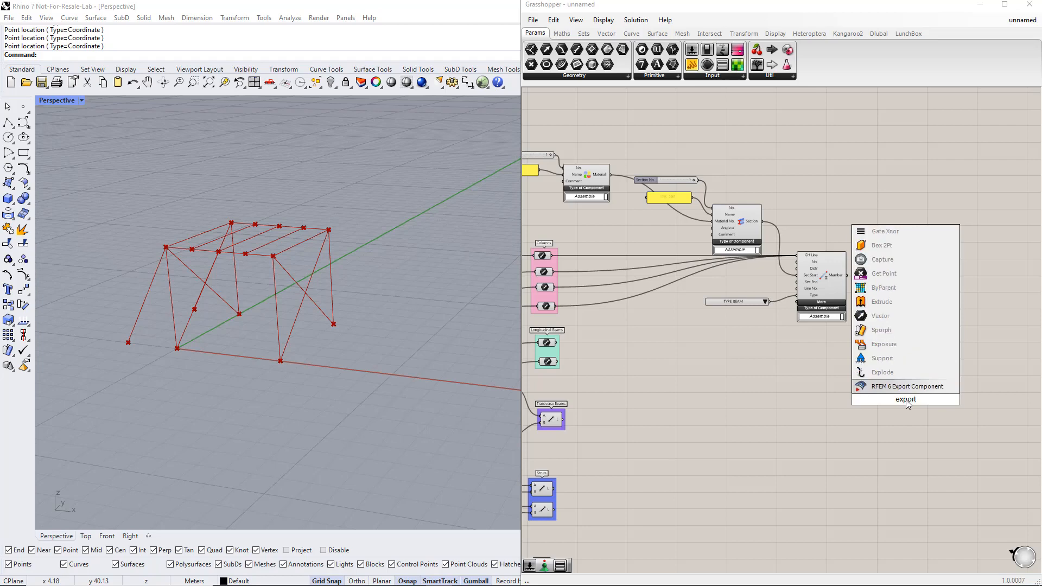
key(Return)
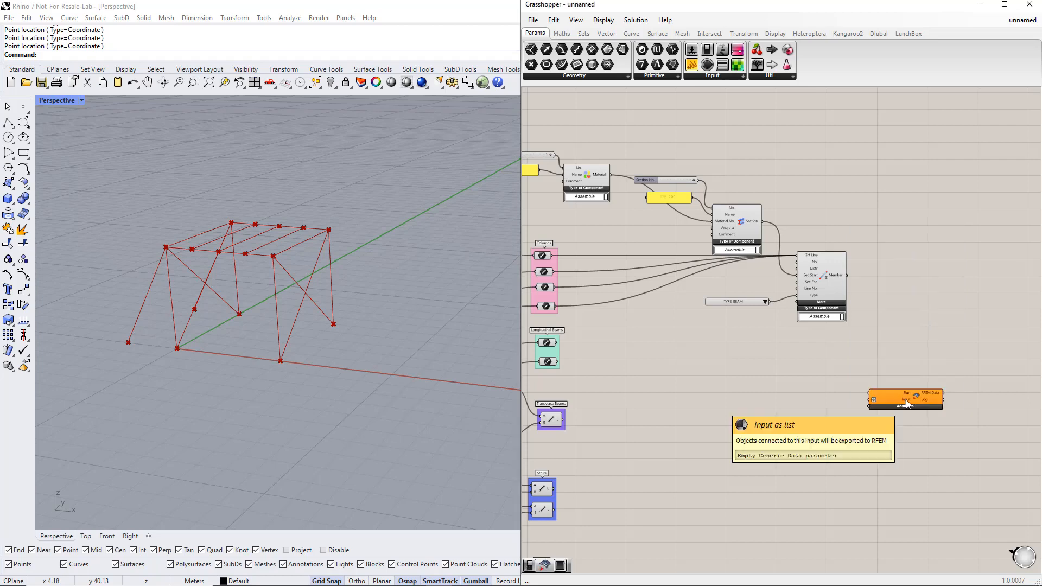
click(904, 407)
drag(892, 421, 928, 422)
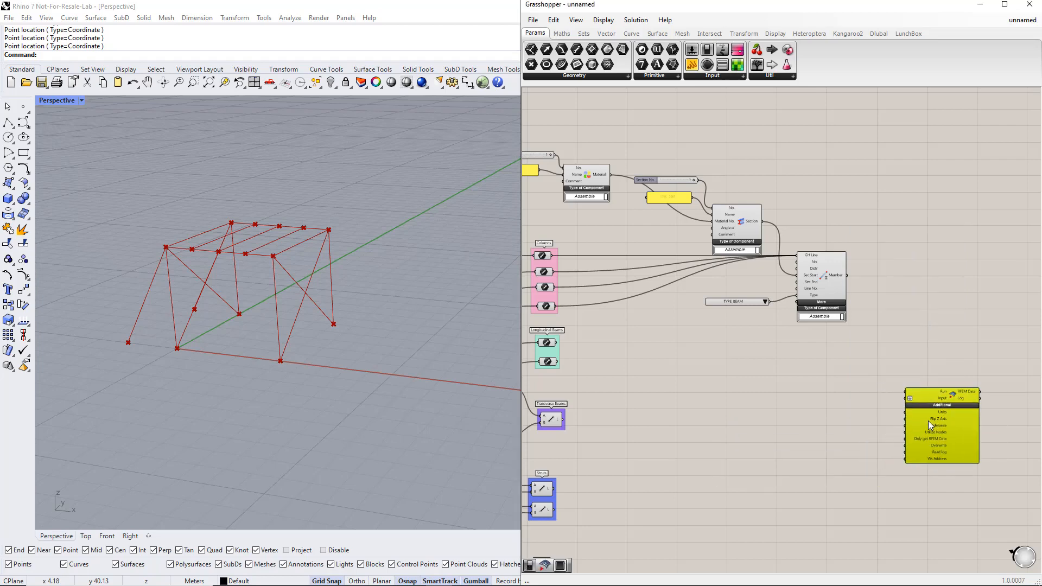
Add a Button above the export component and connect it to the Run input.
double_click(887, 345)
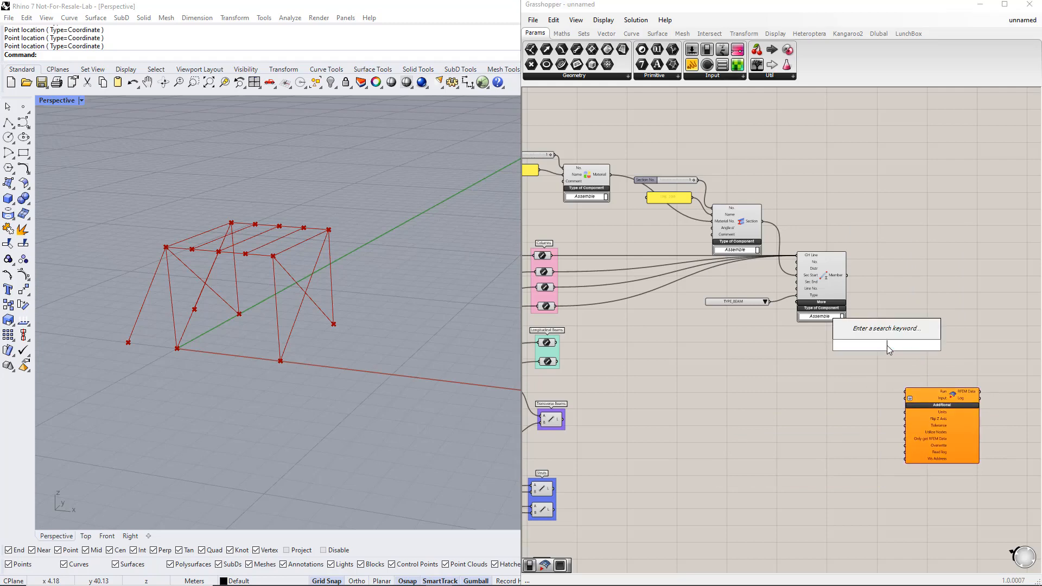
text(button)
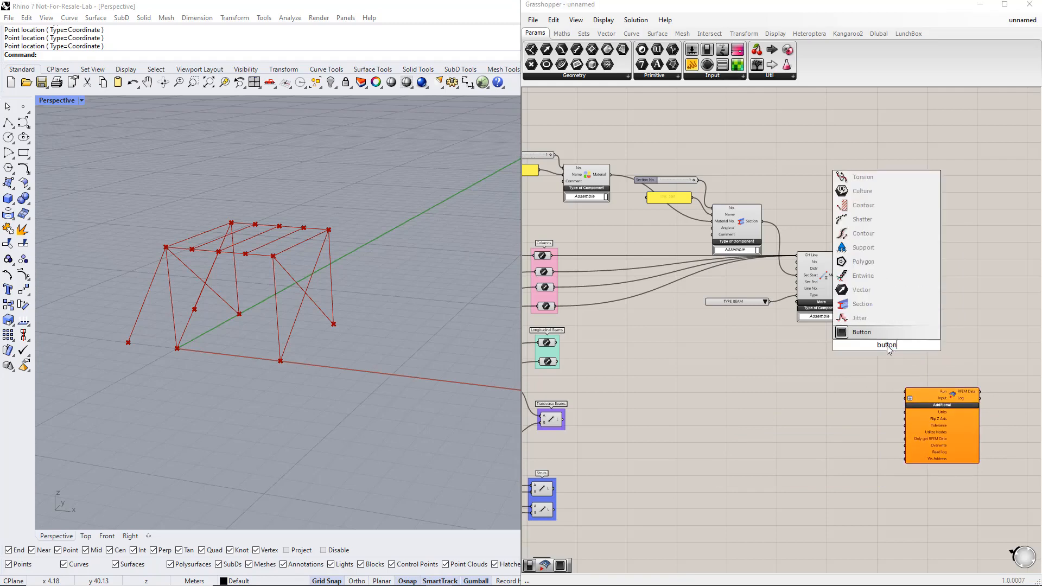
key(Return)
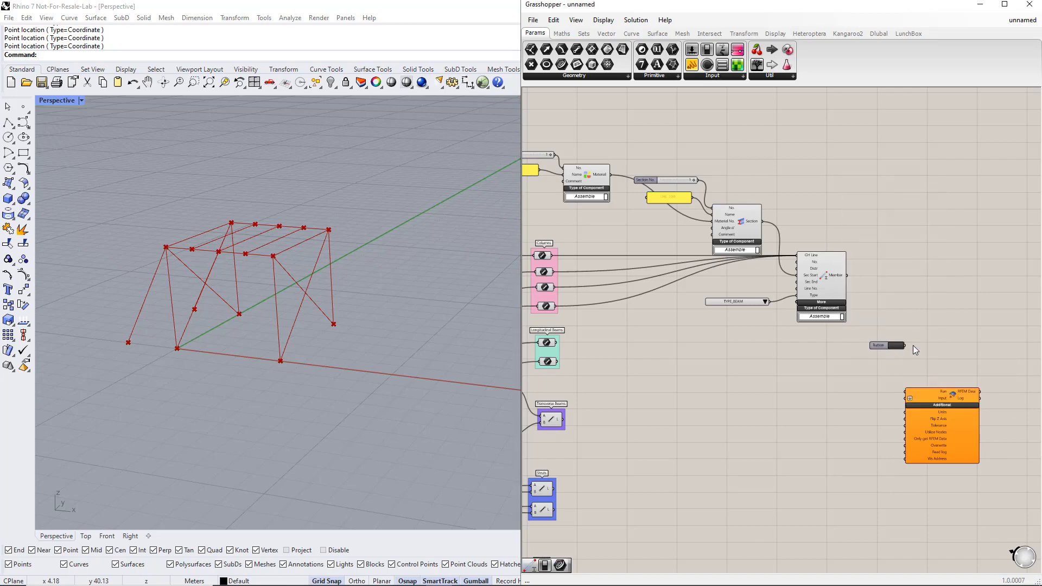
drag(905, 346, 905, 390)
Add a Boolean Toggle, connect it to the export component's Overwrite input and set it to True.
double_click(867, 488)
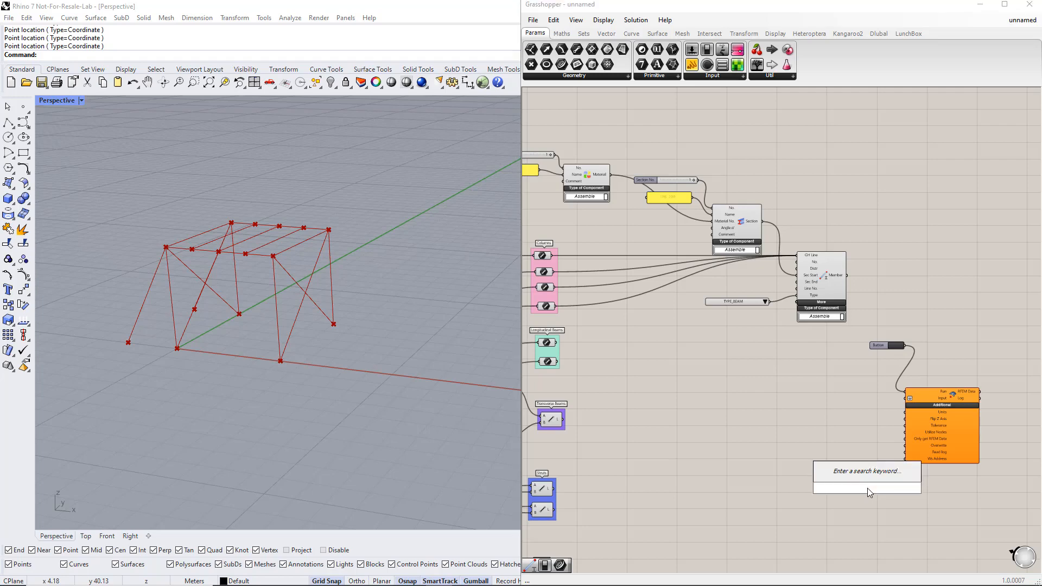
text(boolean)
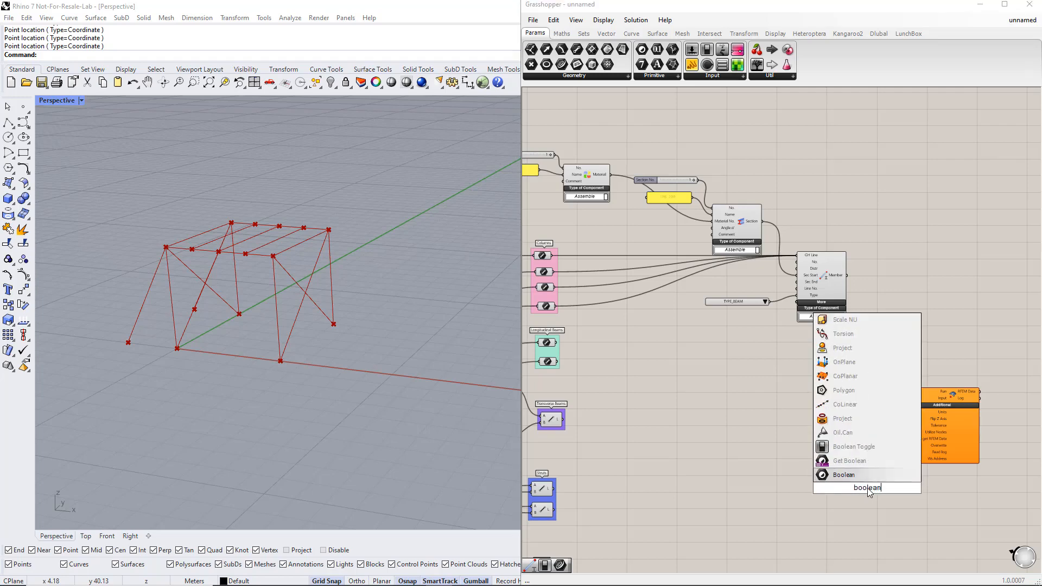
text( togg)
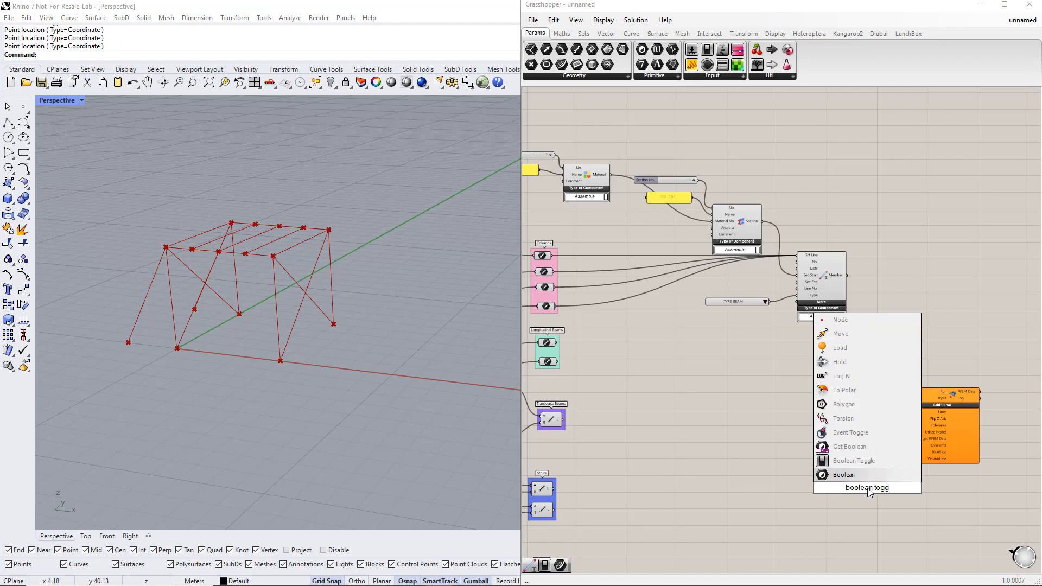
click(856, 462)
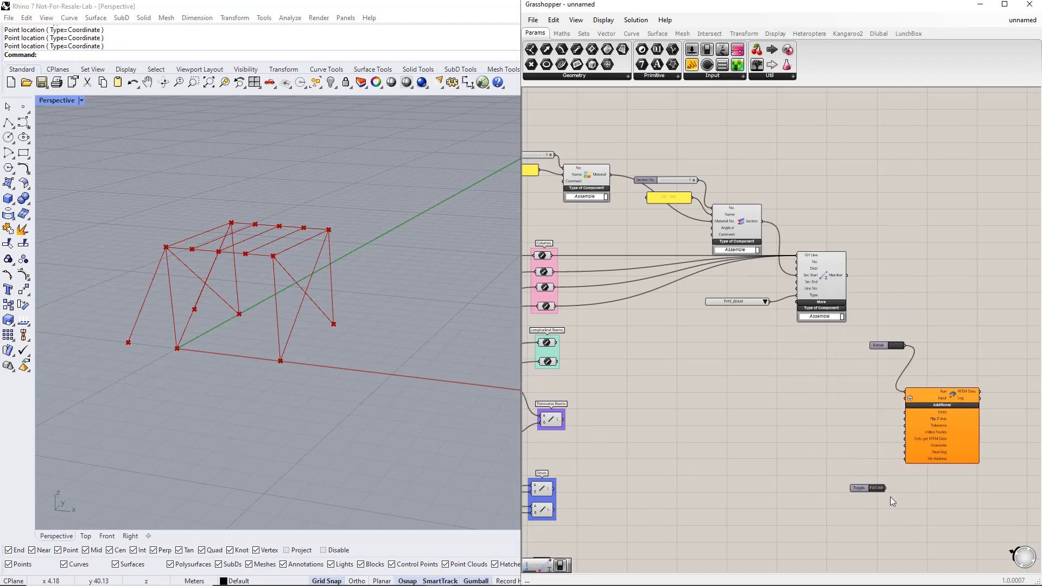
drag(886, 488, 905, 450)
double_click(877, 488)
Tidy the export component with its button and toggle, group the three together, and shift the group away from the Member component.
drag(953, 516, 870, 332)
drag(926, 446, 935, 445)
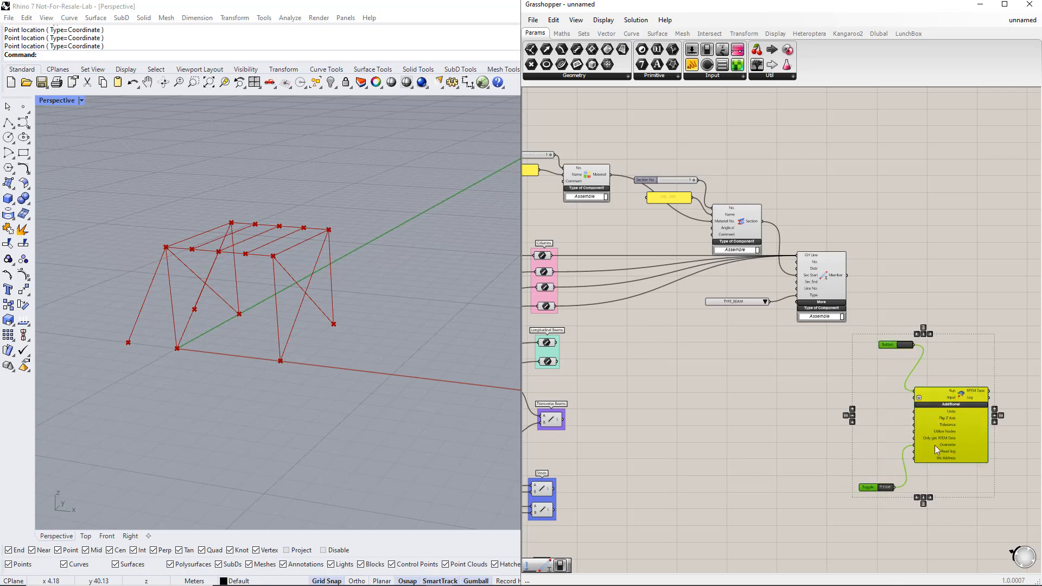
click(869, 505)
drag(866, 487, 879, 474)
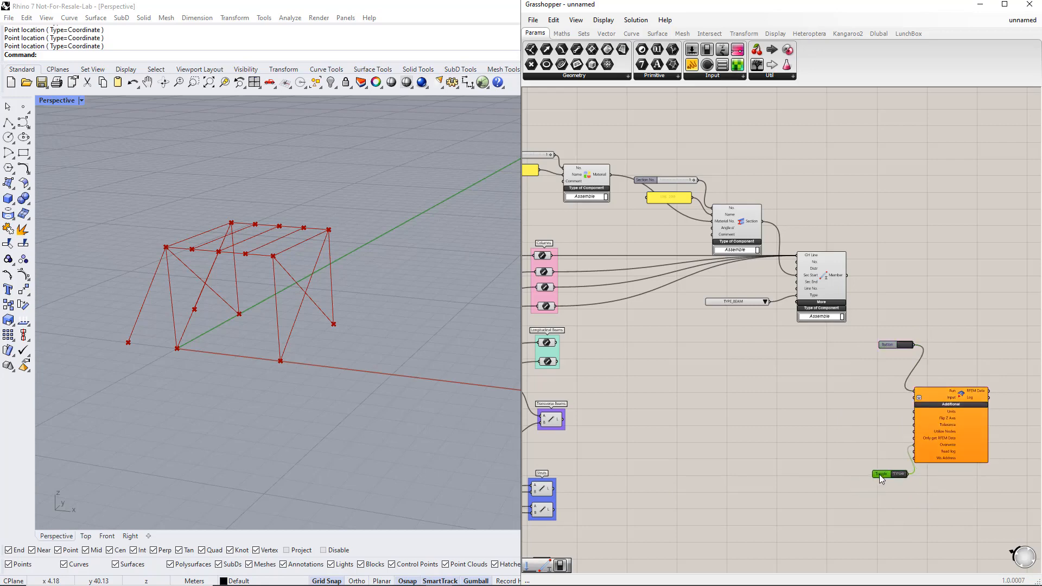
drag(896, 347, 1002, 519)
key(ctrl+g)
drag(895, 433, 924, 438)
click(871, 435)
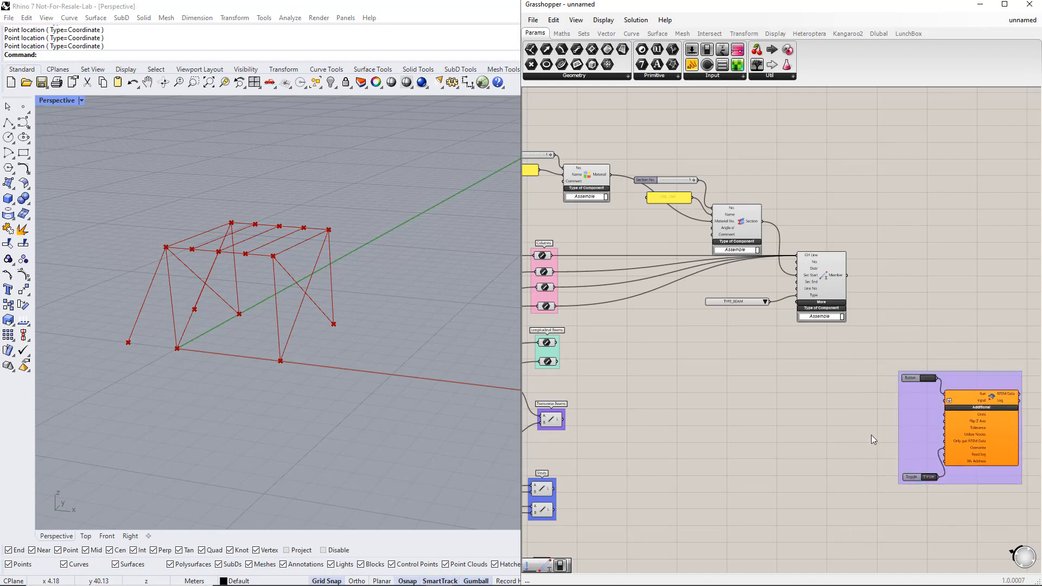
Connect the Member, Section and Material outputs to the export component's Input and run the export to RFEM.
drag(848, 275, 948, 401)
shift+drag(762, 221, 948, 400)
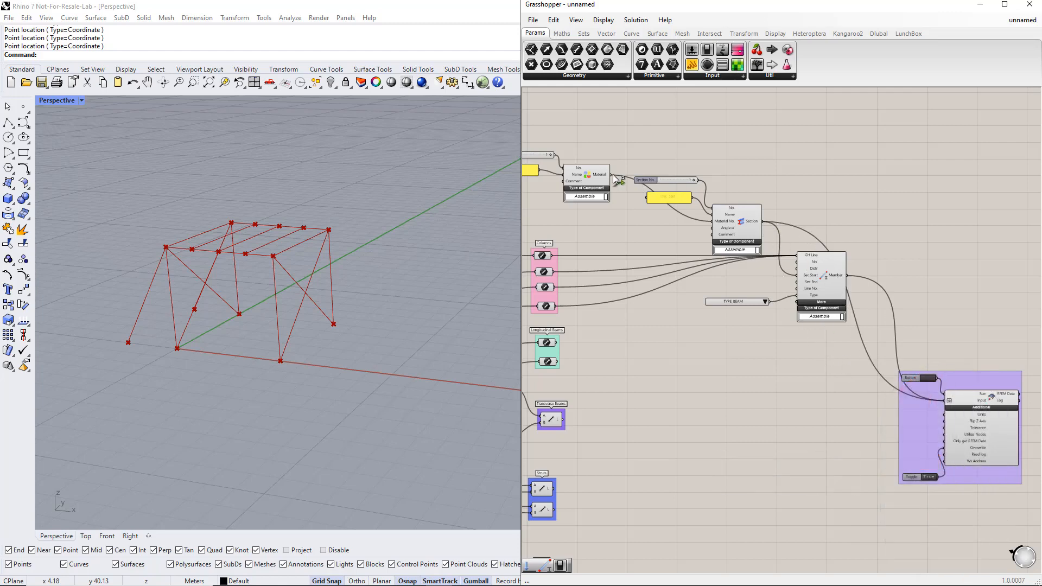
shift+drag(612, 174, 942, 407)
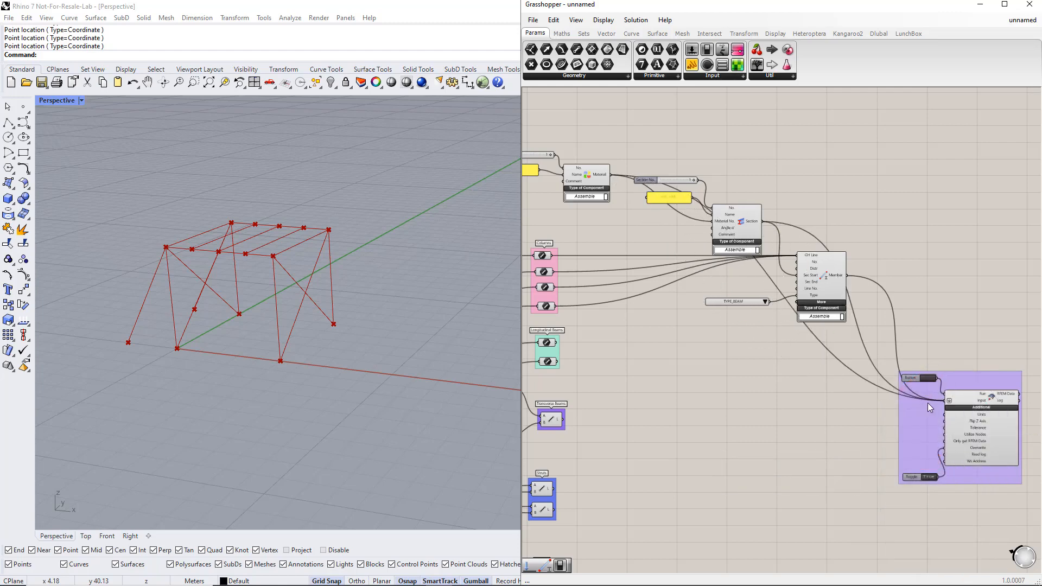
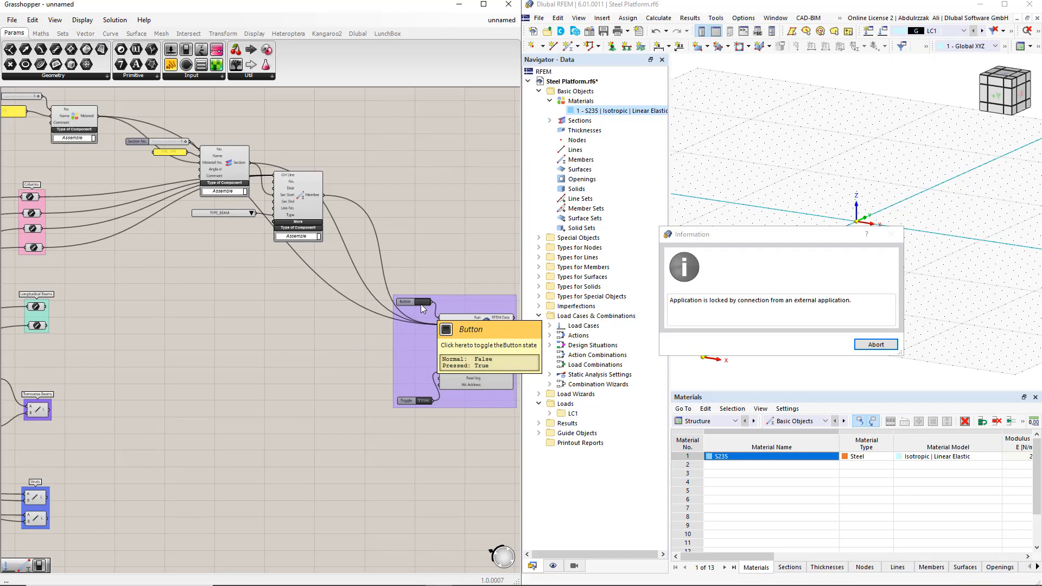
click(876, 344)
click(829, 346)
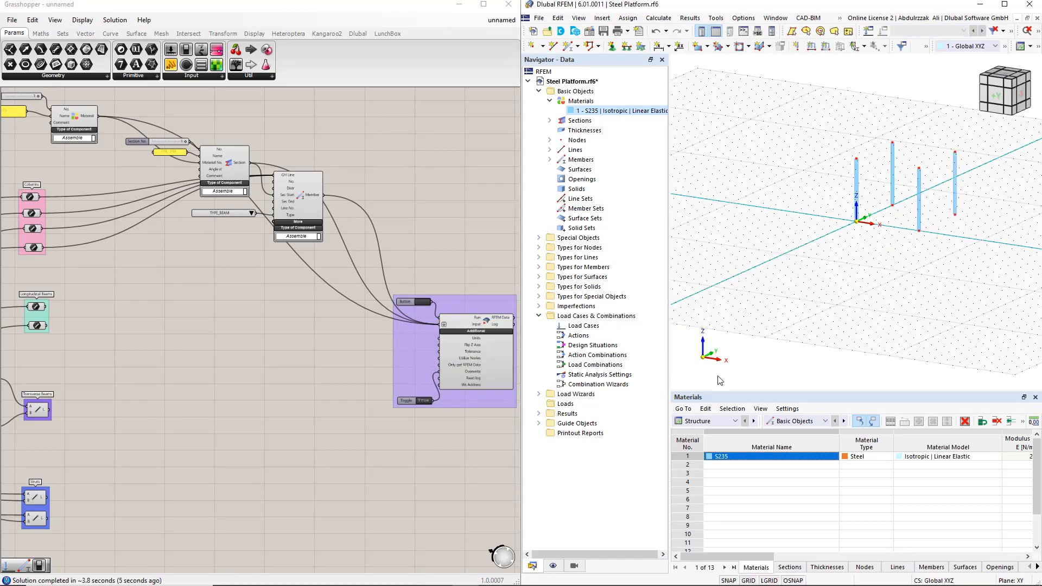
In RFEM, colour the rendered members by Member Type and inspect the exported columns.
click(553, 566)
scroll(597, 496, down, 1)
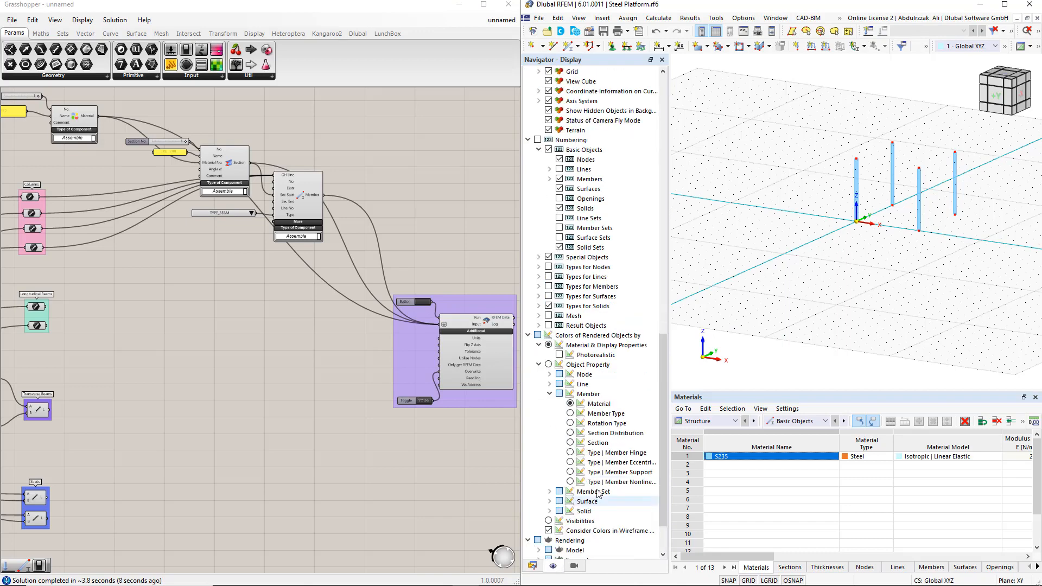
click(602, 414)
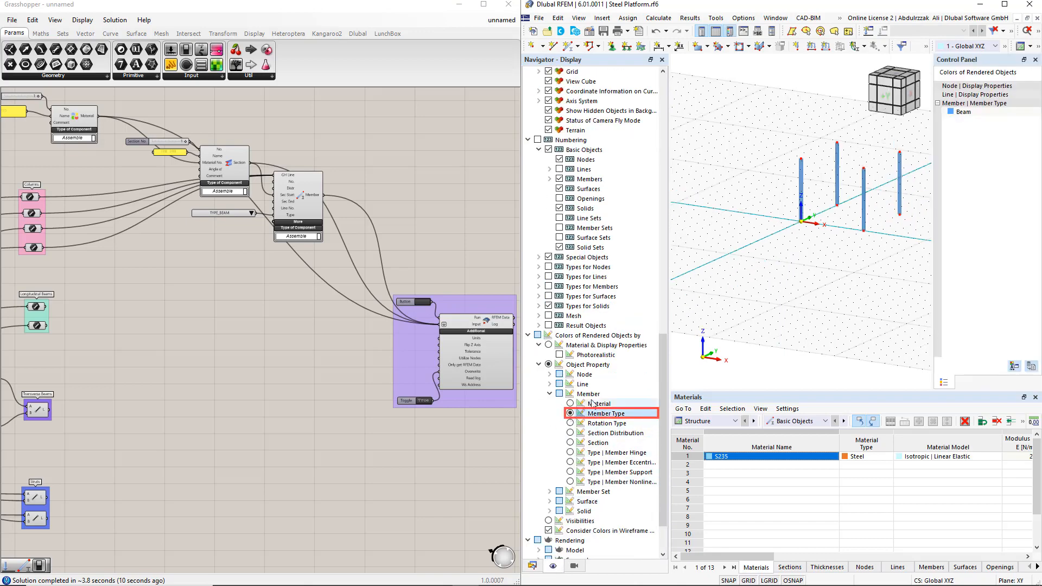
click(964, 114)
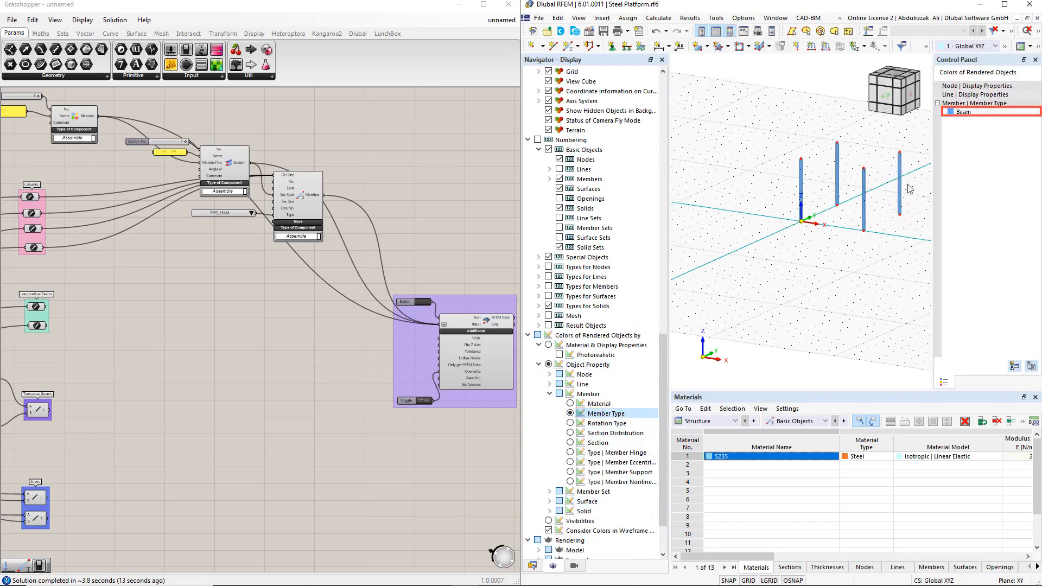
scroll(845, 243, down, 1)
middle_drag(841, 247, 819, 286)
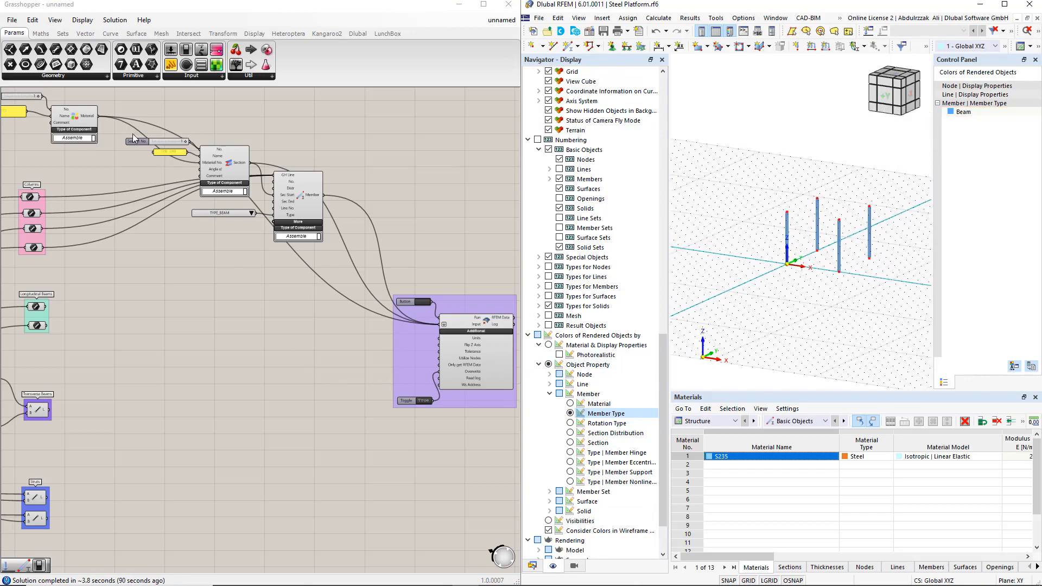
In Grasshopper, duplicate the Section and Member components with their inputs below the originals and connect both Longitudinal Beams lines to the copied GH Line input.
drag(116, 104, 332, 285)
alt+drag(301, 200, 296, 325)
drag(46, 306, 270, 299)
shift+drag(46, 325, 270, 300)
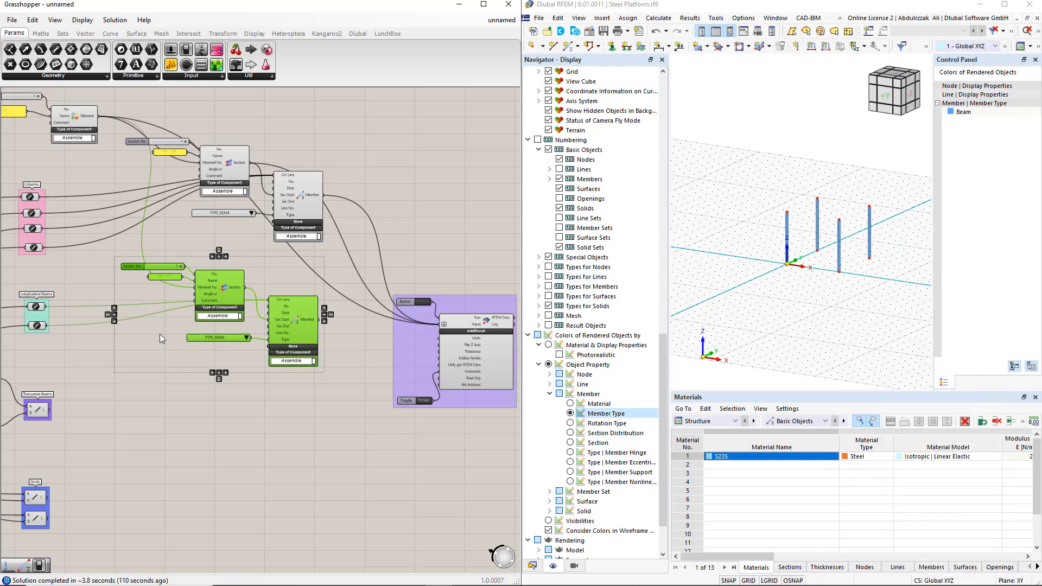
Raise the maximum of the copied section number slider and set the slider to 2.
click(117, 261)
click(134, 270)
double_click(134, 271)
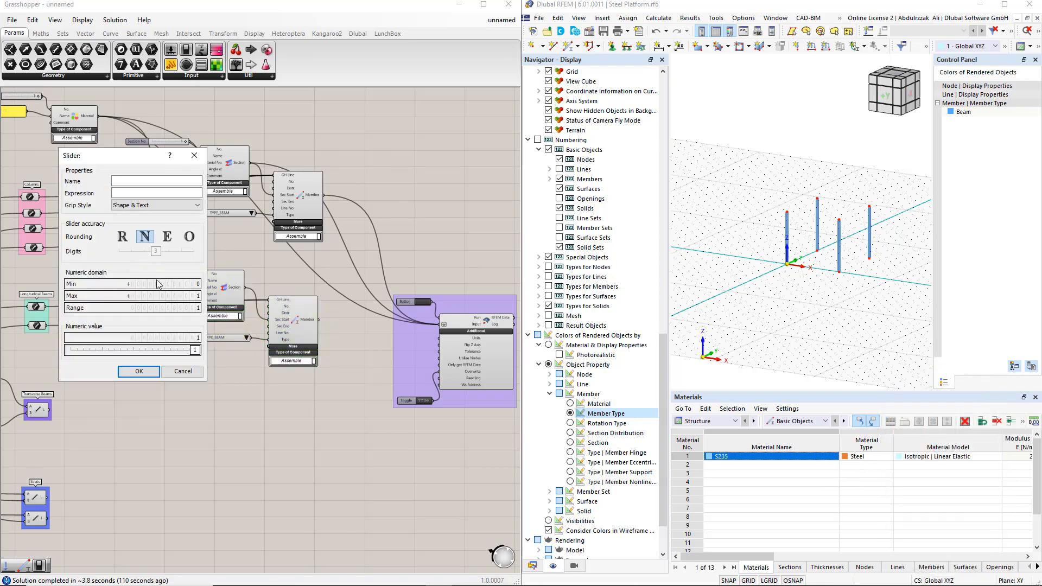
double_click(133, 296)
click(139, 371)
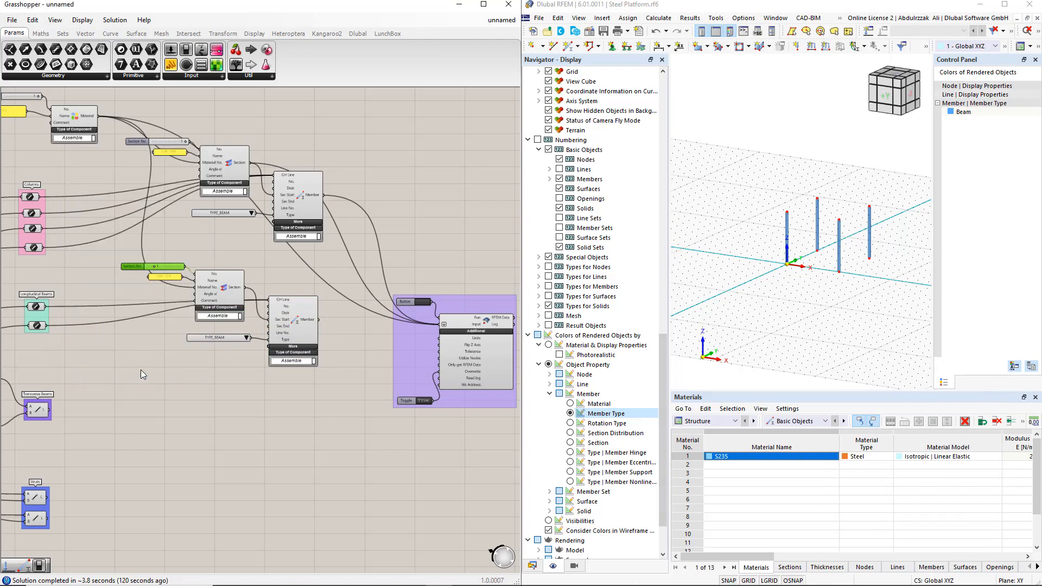
scroll(146, 279, up, 3)
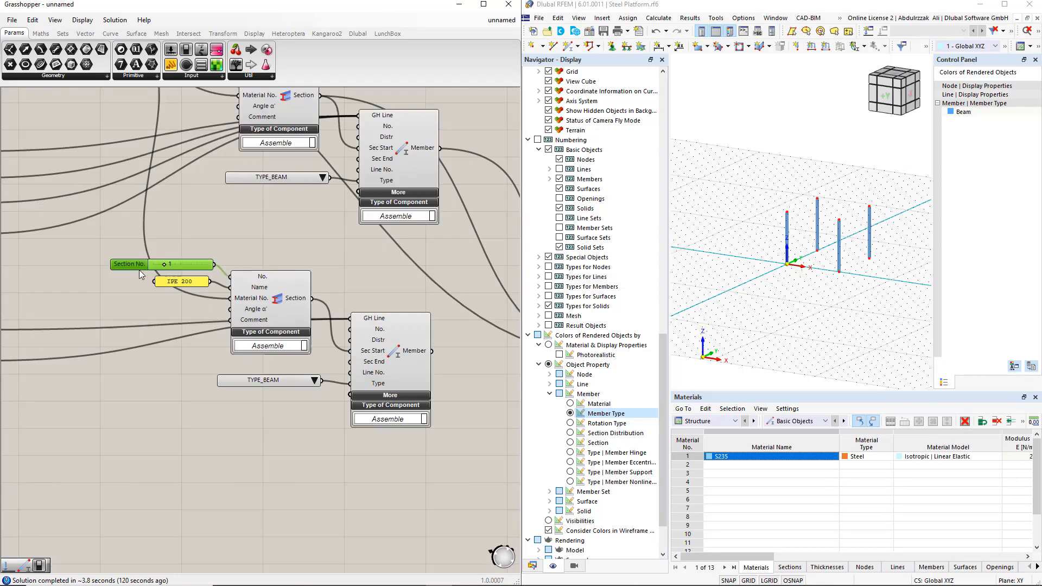
Change the section name in the copied panel to "HEB 300".
double_click(177, 281)
text(HEB 300)
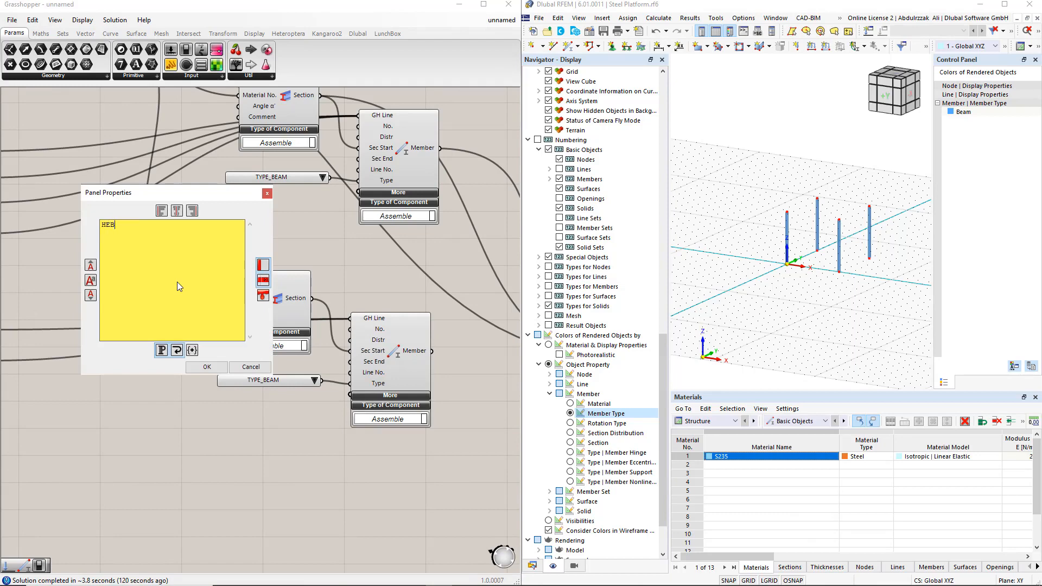
click(206, 367)
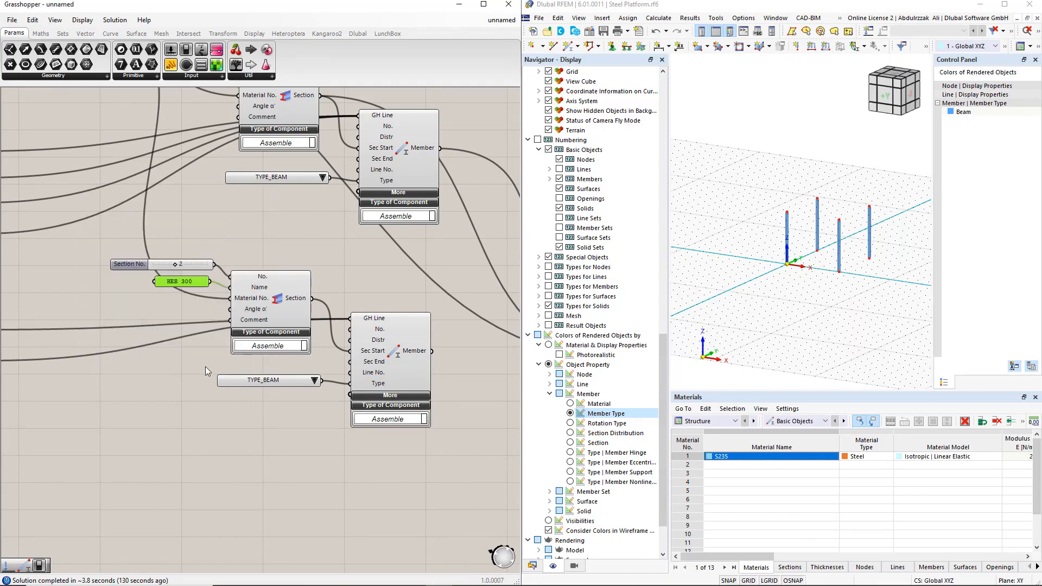
scroll(205, 366, down, 2)
right_drag(381, 453, 327, 445)
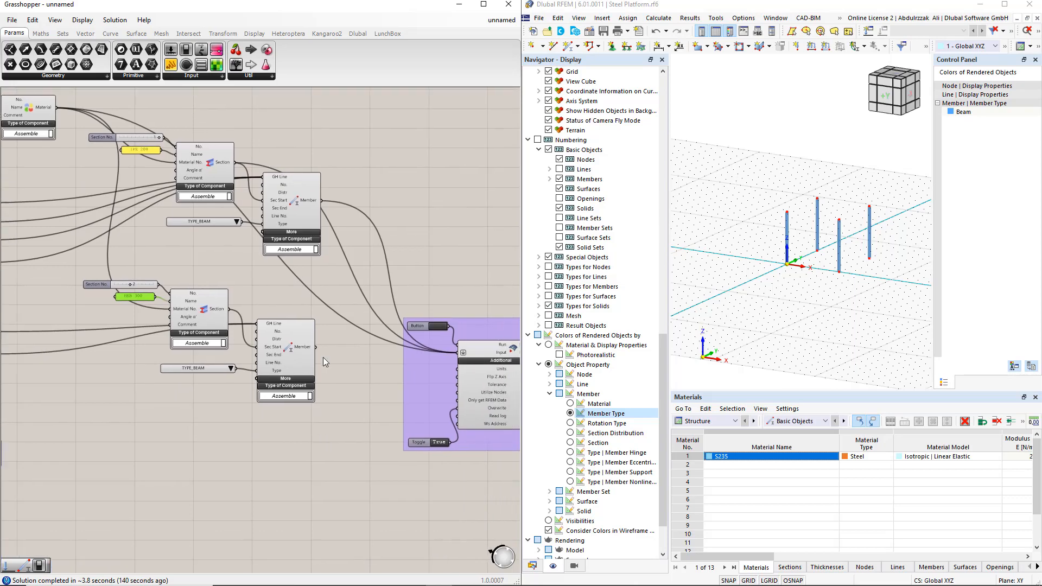
Connect the Longitudinal Beams' Section and Member outputs to the export component's Input and run the export to RFEM.
shift+drag(316, 347, 448, 361)
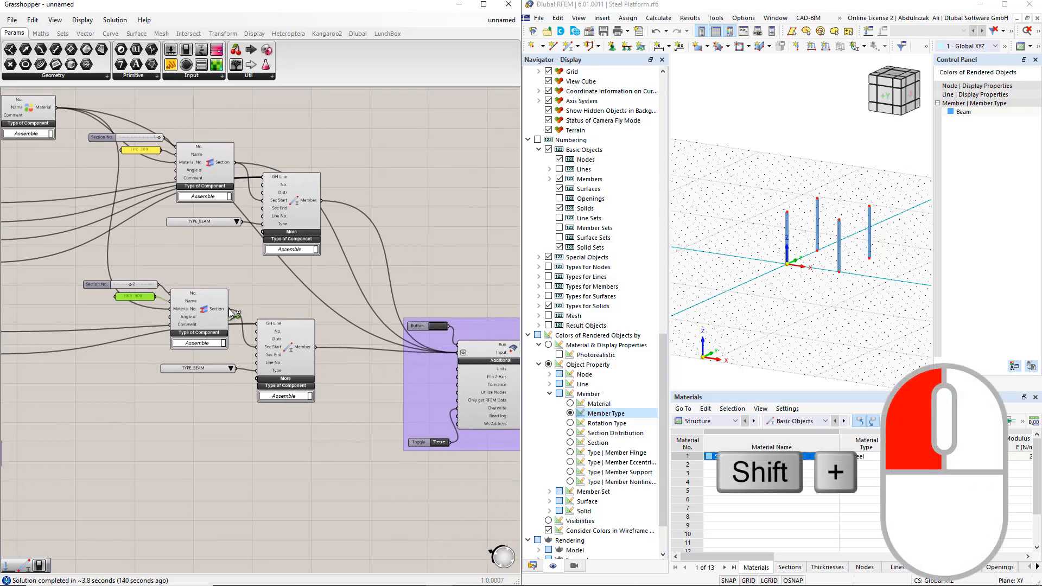
shift+drag(229, 309, 448, 362)
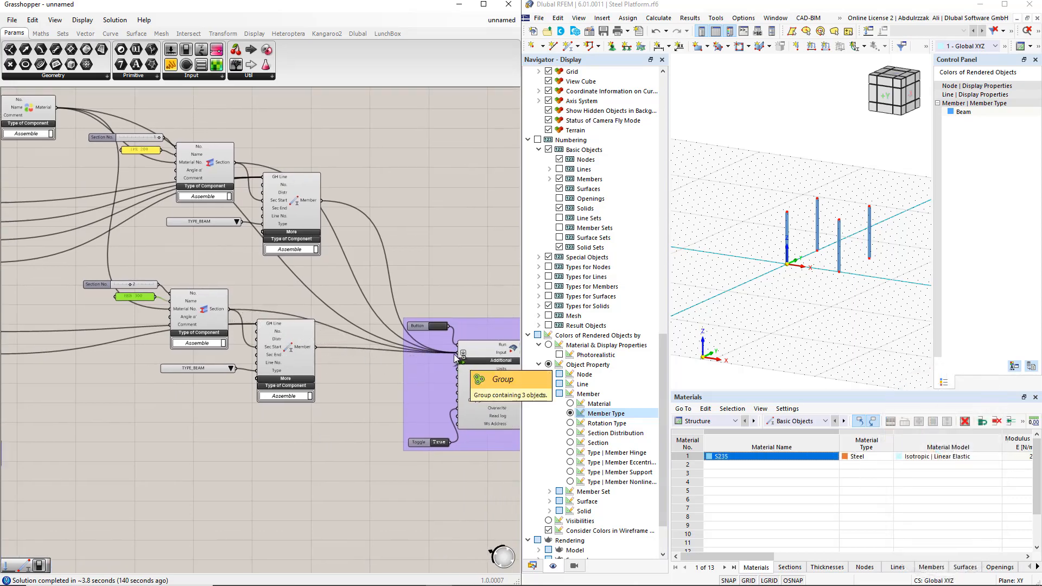
click(437, 326)
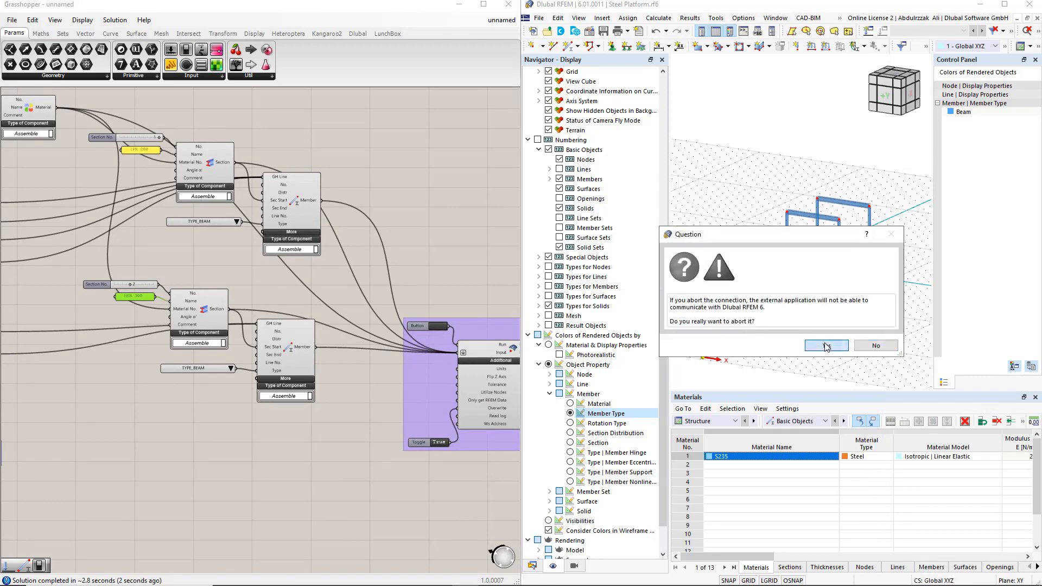
click(342, 420)
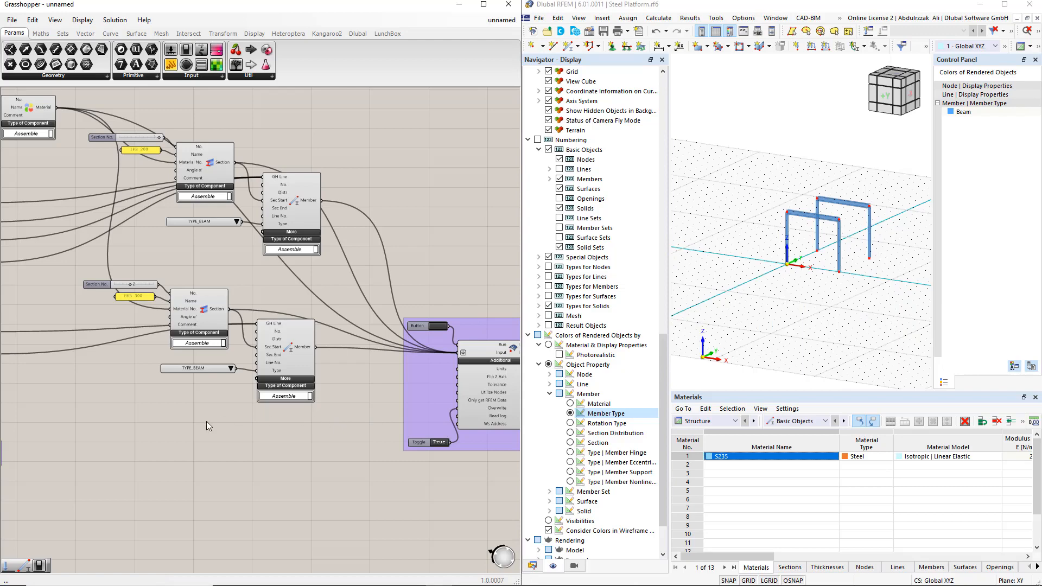
Duplicate the Longitudinal Beams' Section and Member components with their inputs below the originals and connect the Transverse Beams line to the copied GH Line input.
right_drag(206, 426, 333, 381)
drag(194, 239, 469, 406)
alt+drag(418, 326, 428, 448)
scroll(197, 447, up, 1)
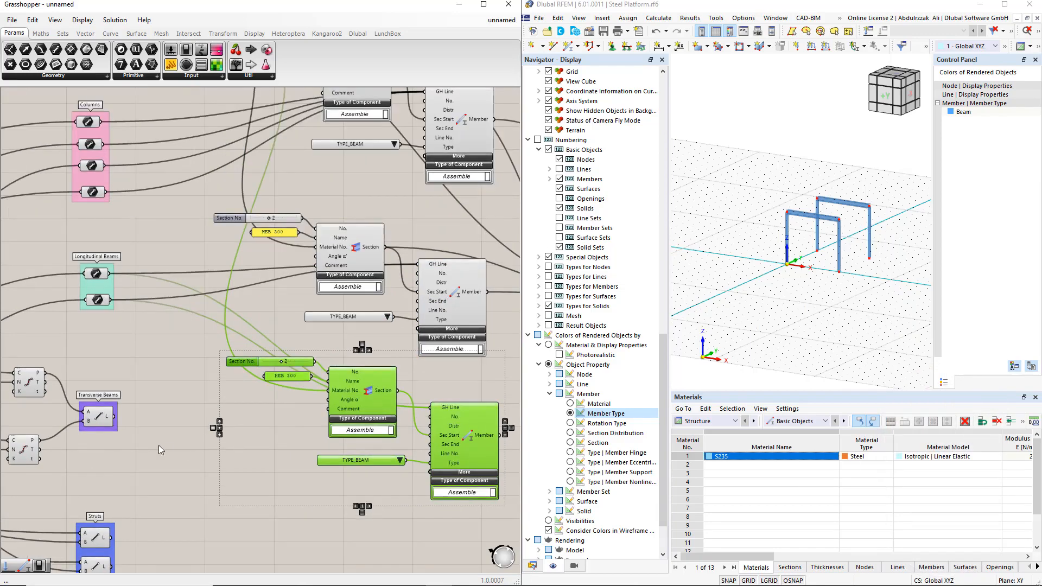
drag(113, 416, 328, 409)
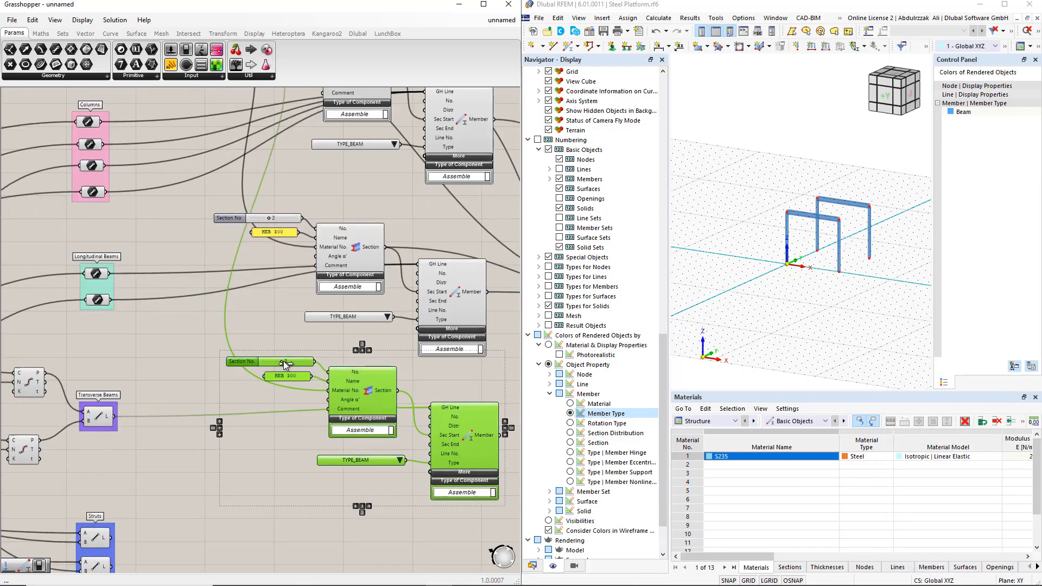
Give the Transverse Beams section number 3 and the name "CHS 193.7x5", and set their member type to TYPE_TRUSS.
drag(283, 362, 291, 363)
click(288, 435)
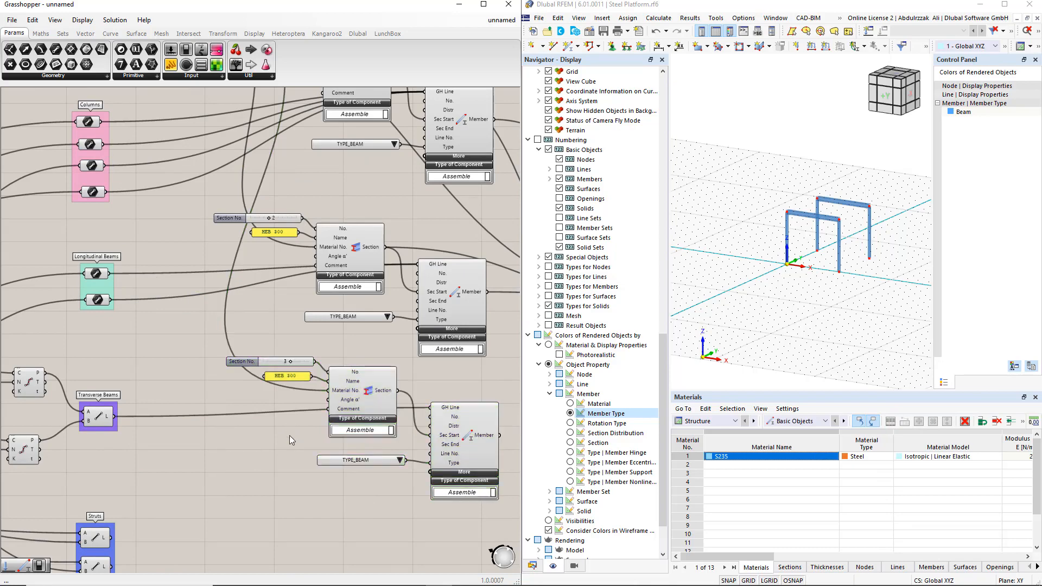
double_click(286, 377)
text(CHS)
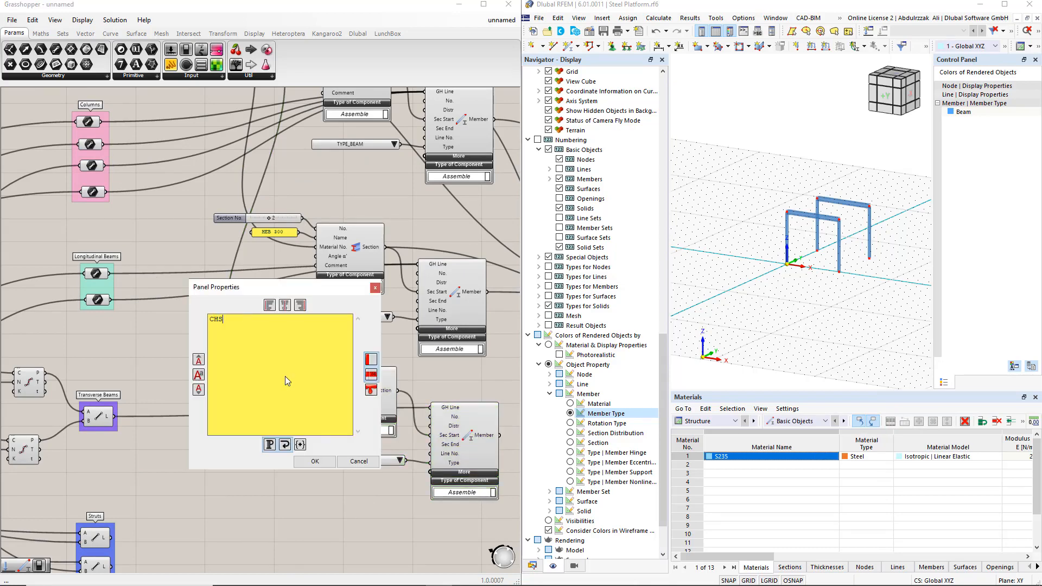
text( 193.7x5)
click(311, 461)
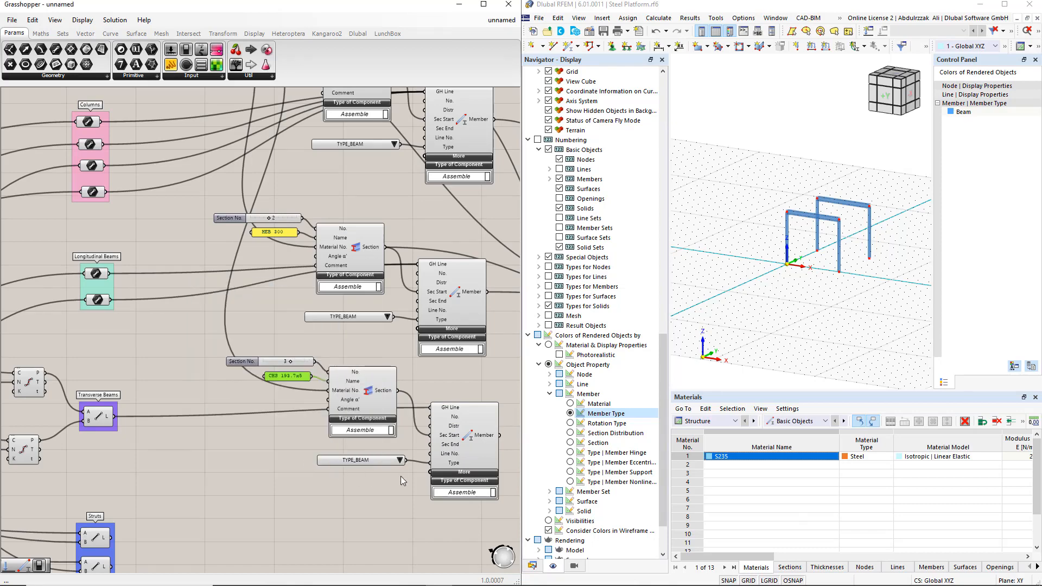
click(399, 460)
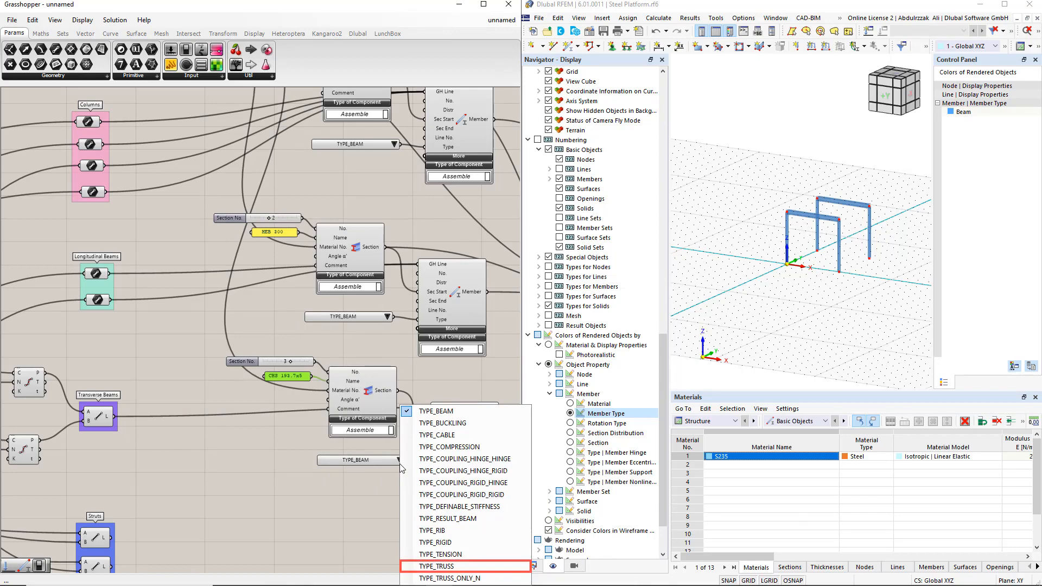
click(444, 566)
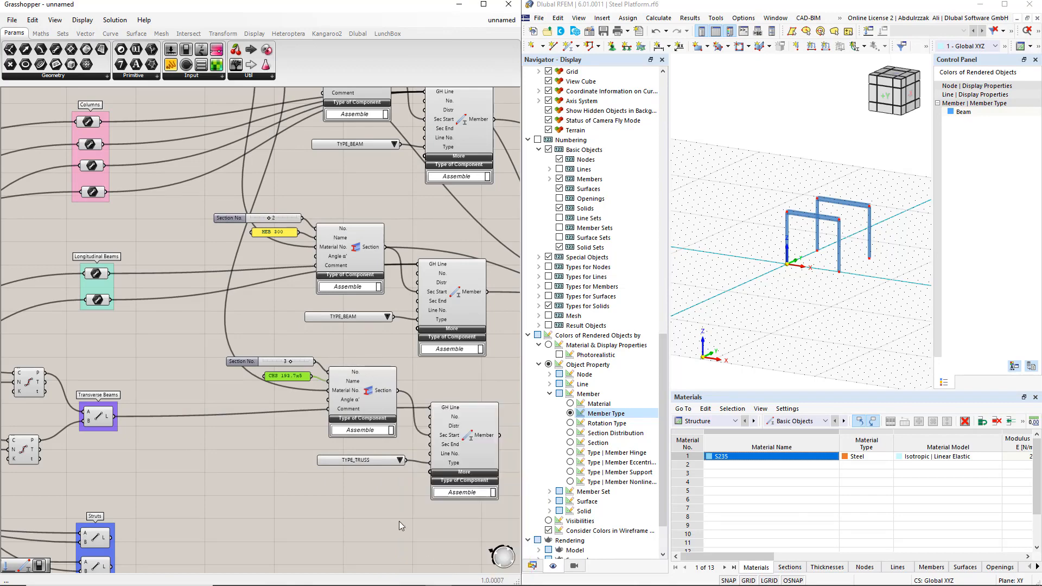
Connect the Transverse Beams' Section and Member outputs to the export Input, then export and abort the connection locking RFEM.
scroll(398, 516, down, 1)
right_drag(513, 518, 385, 490)
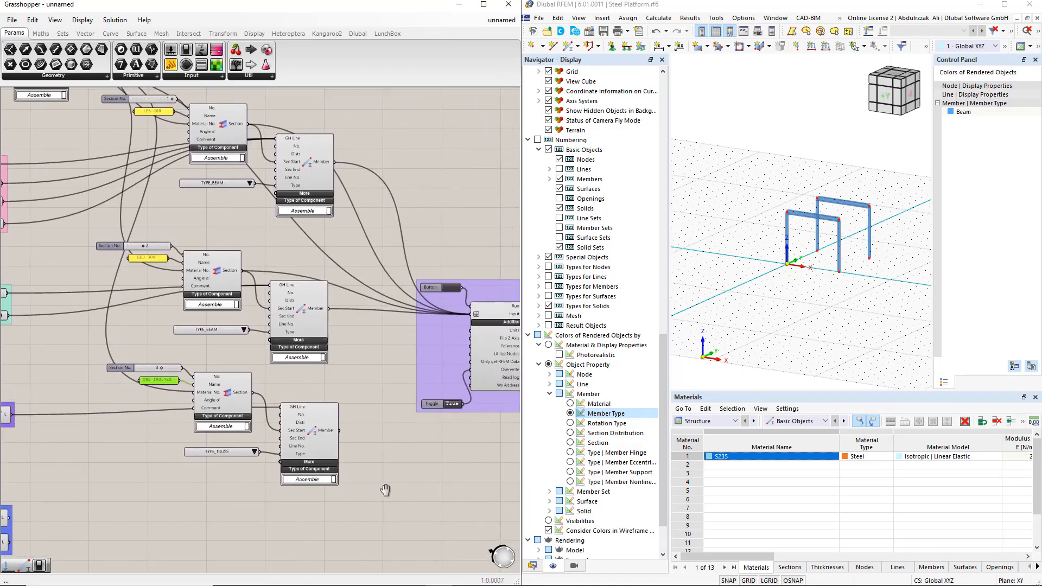
shift+drag(340, 432, 471, 314)
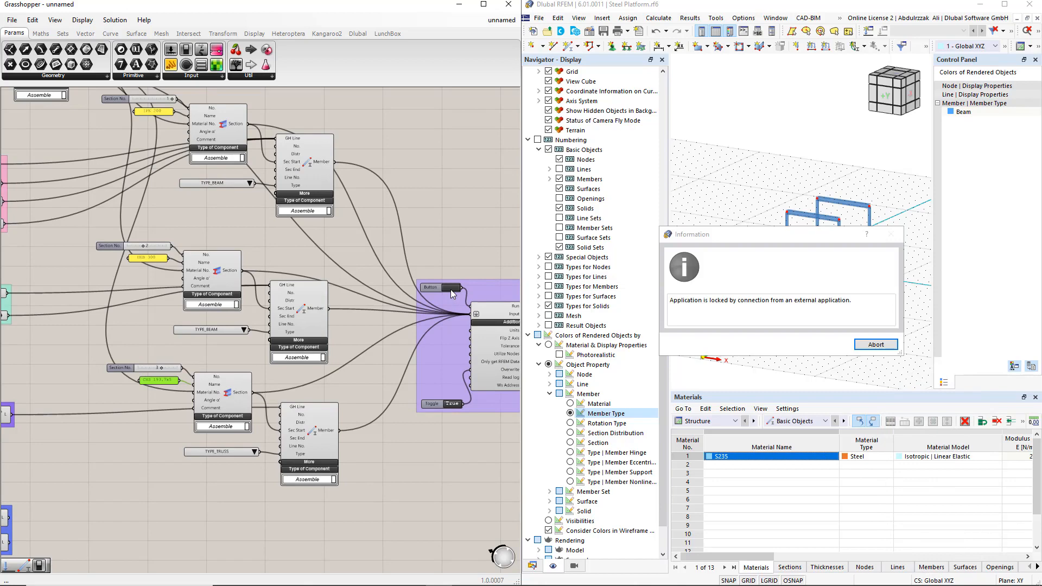
click(876, 344)
click(838, 349)
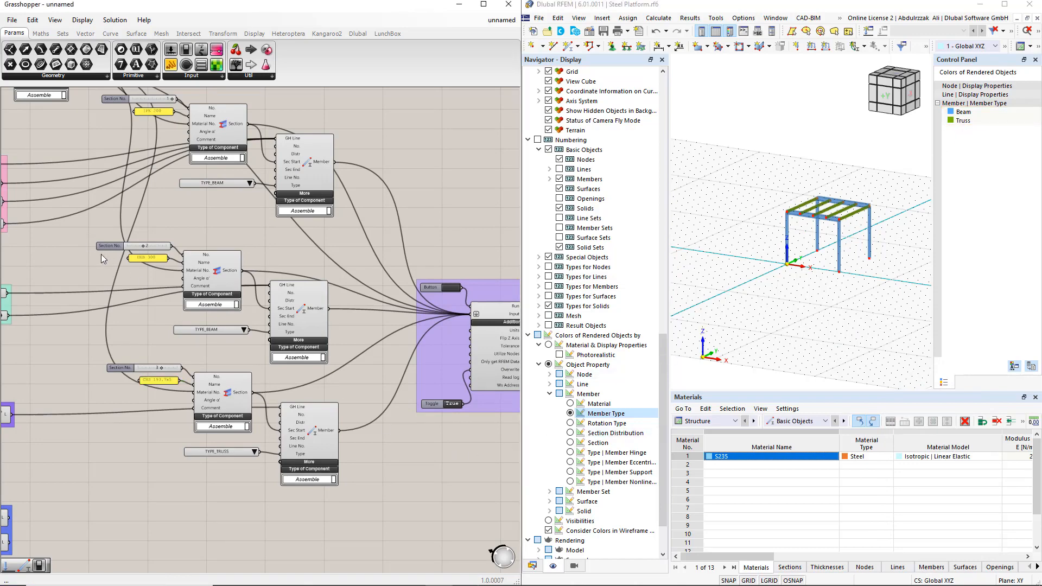
Duplicate the HEB 300 Section and Member components with their inputs beside the Struts group and connect both Struts lines to the copied GH Line input.
drag(82, 229, 343, 366)
right_drag(334, 327, 369, 282)
alt+drag(341, 269, 322, 500)
drag(46, 473, 285, 474)
shift+drag(45, 497, 285, 474)
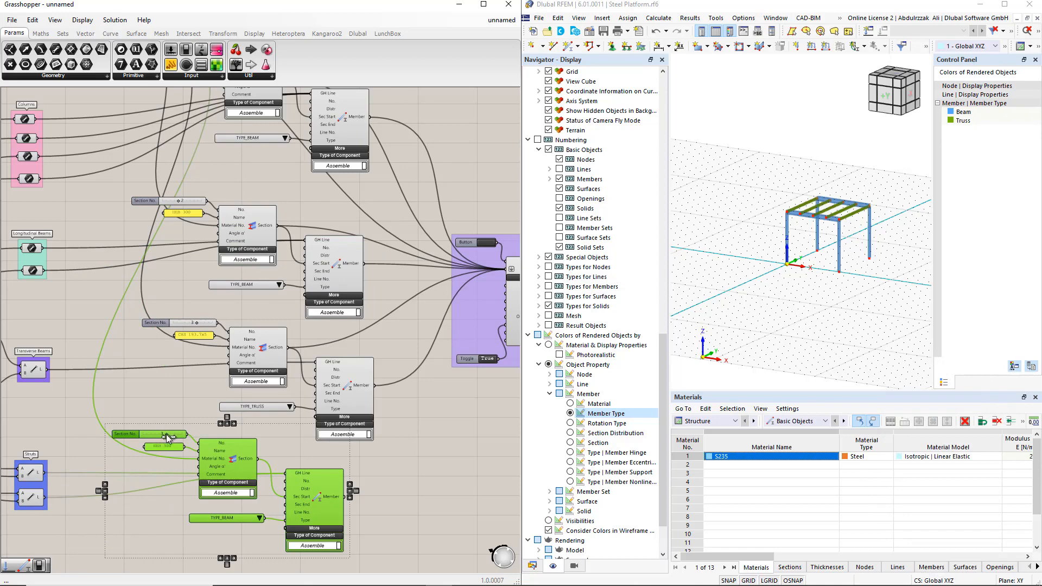
Set the Struts section number to 4 and its section name to "IPE 100".
drag(168, 436, 174, 436)
double_click(172, 449)
text(IPE 100)
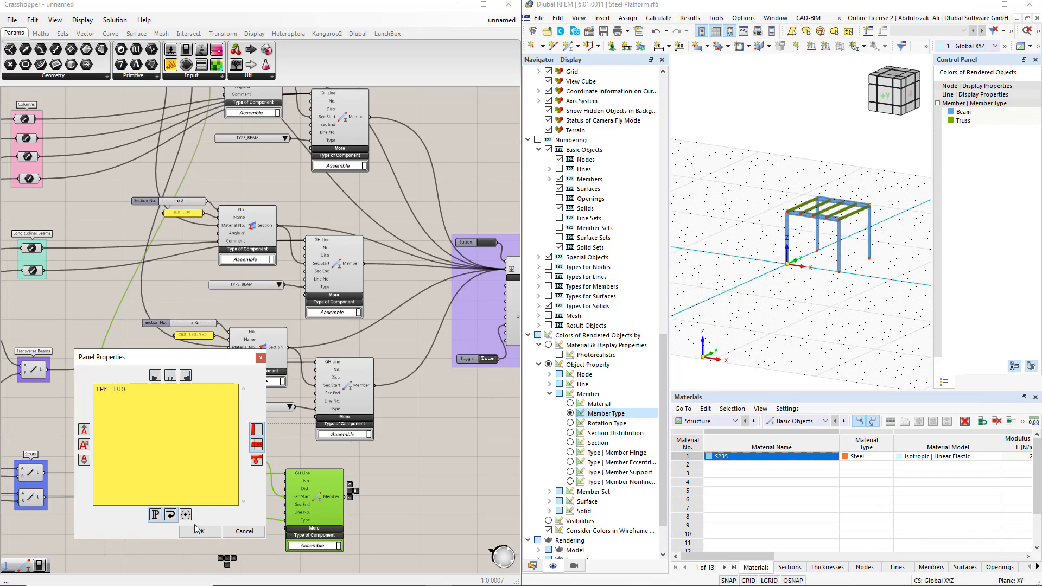
click(198, 530)
click(425, 513)
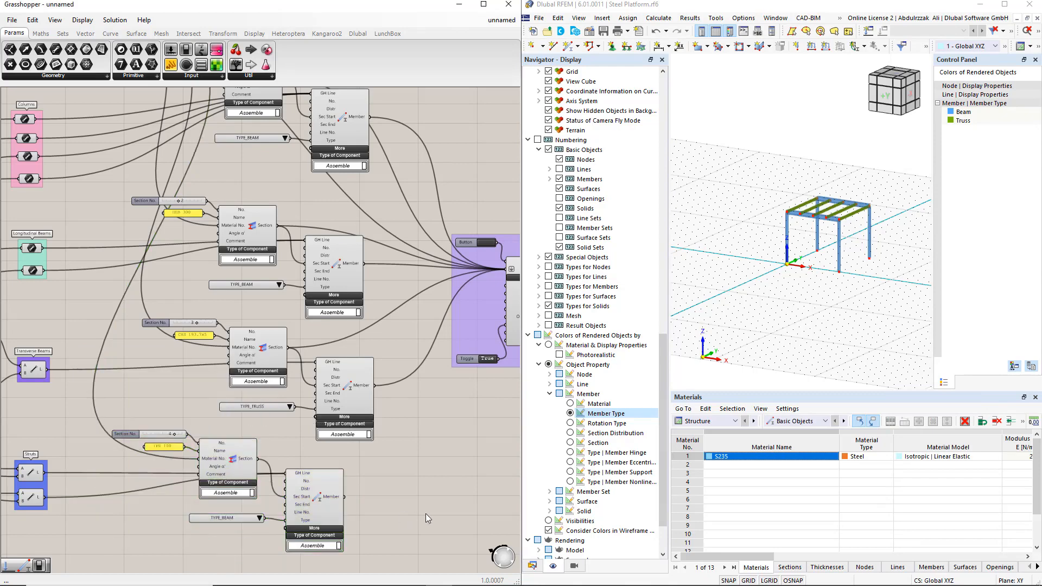
Connect the Struts' Member and Section outputs to the export Input, then export and abort the connection locking RFEM.
shift+drag(346, 496, 506, 276)
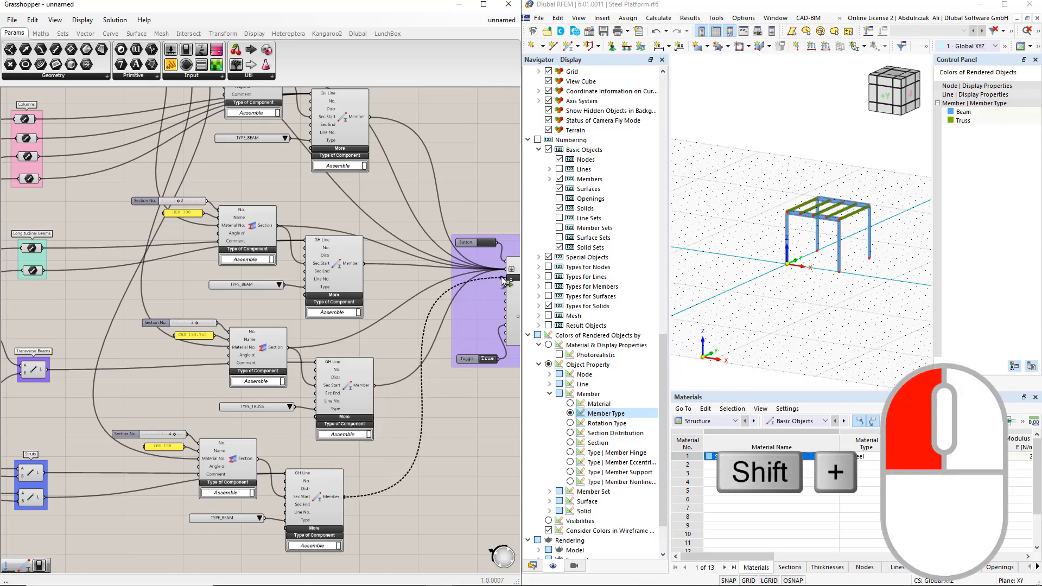
shift+drag(262, 463, 505, 275)
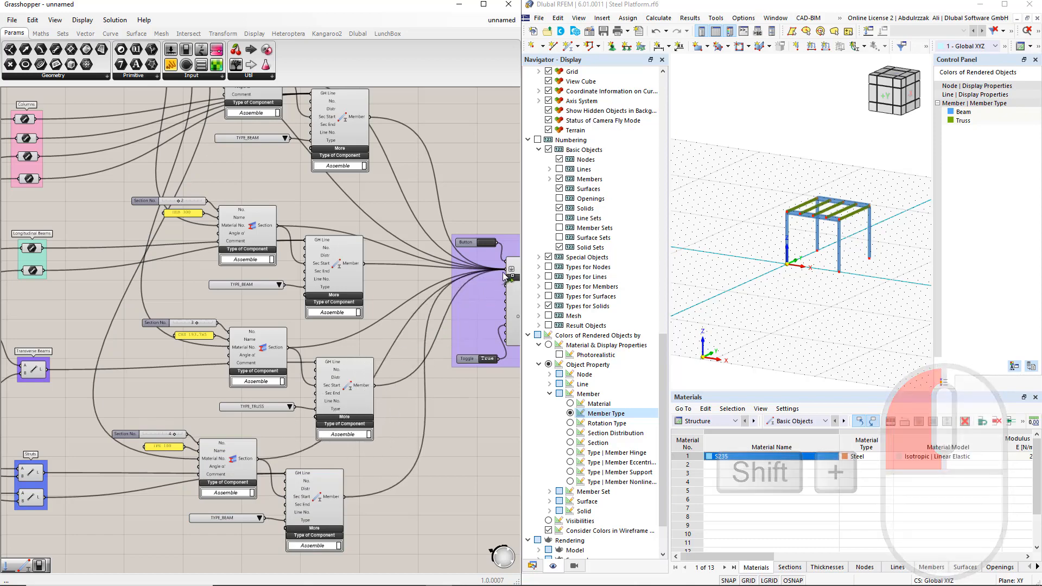
click(486, 246)
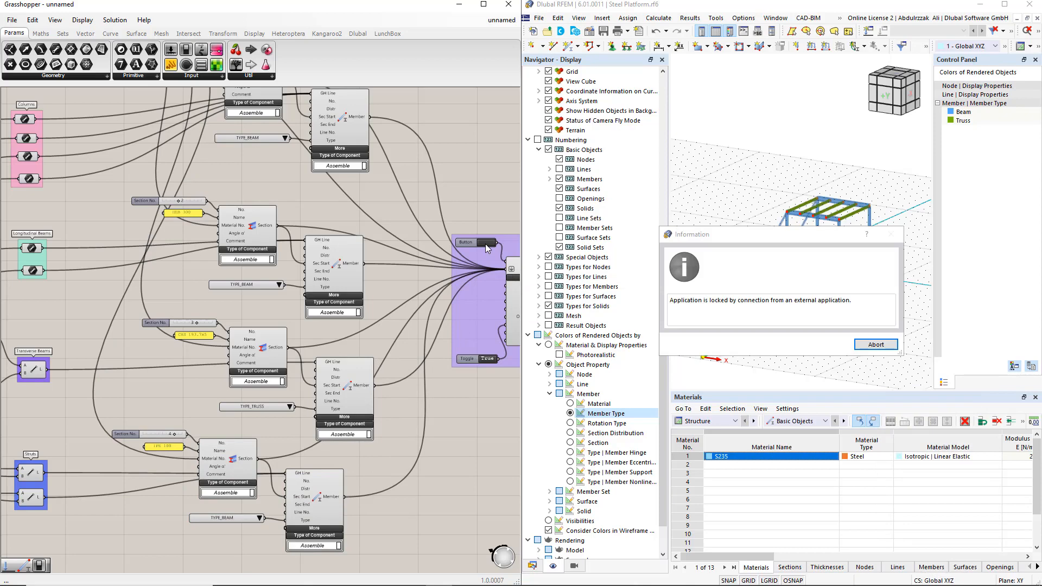
click(862, 345)
click(827, 347)
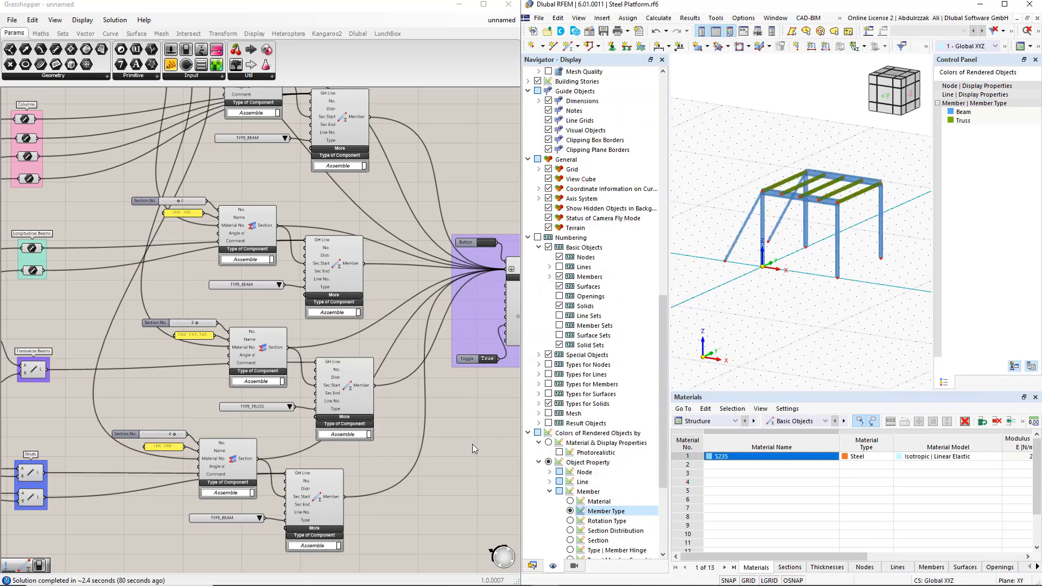
Duplicate the Struts' Section and Member components with their inputs below the originals and connect all four Bracings lines to the copied GH Line input.
right_drag(385, 509, 444, 352)
drag(364, 422, 205, 284)
alt+drag(400, 333, 410, 480)
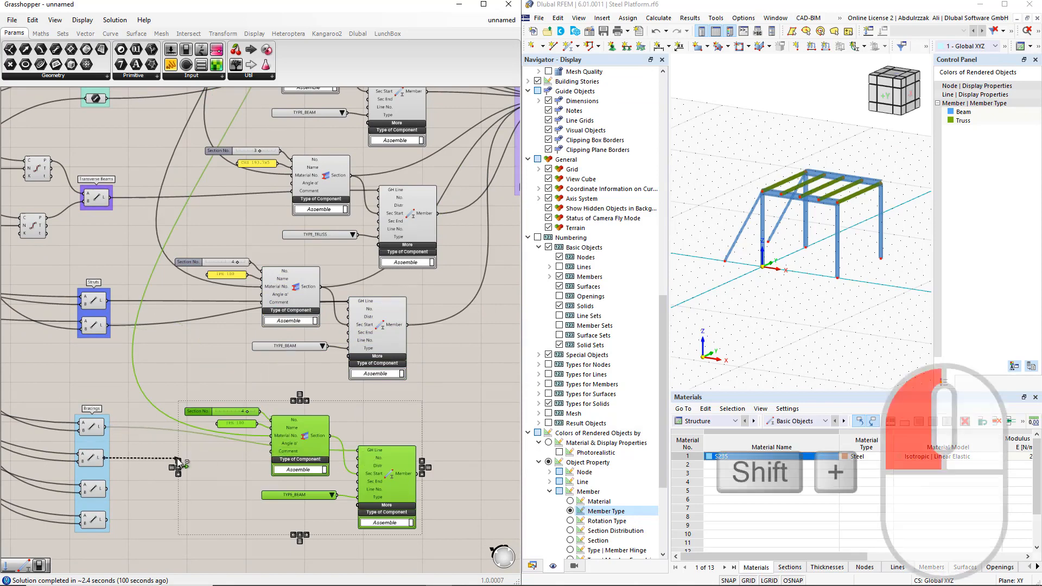
shift+drag(106, 458, 360, 450)
shift+drag(173, 483, 359, 451)
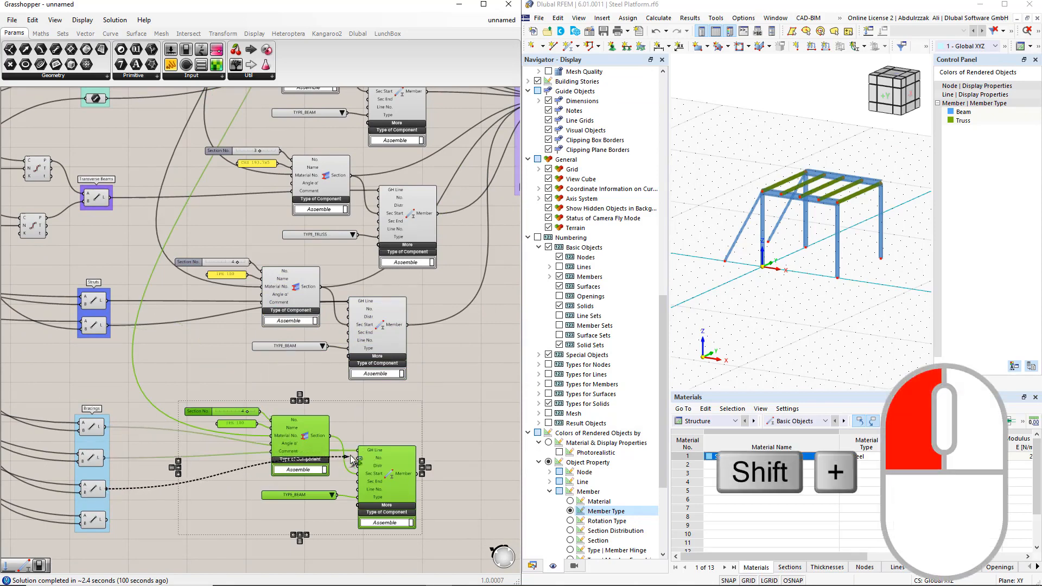
shift+drag(107, 519, 357, 459)
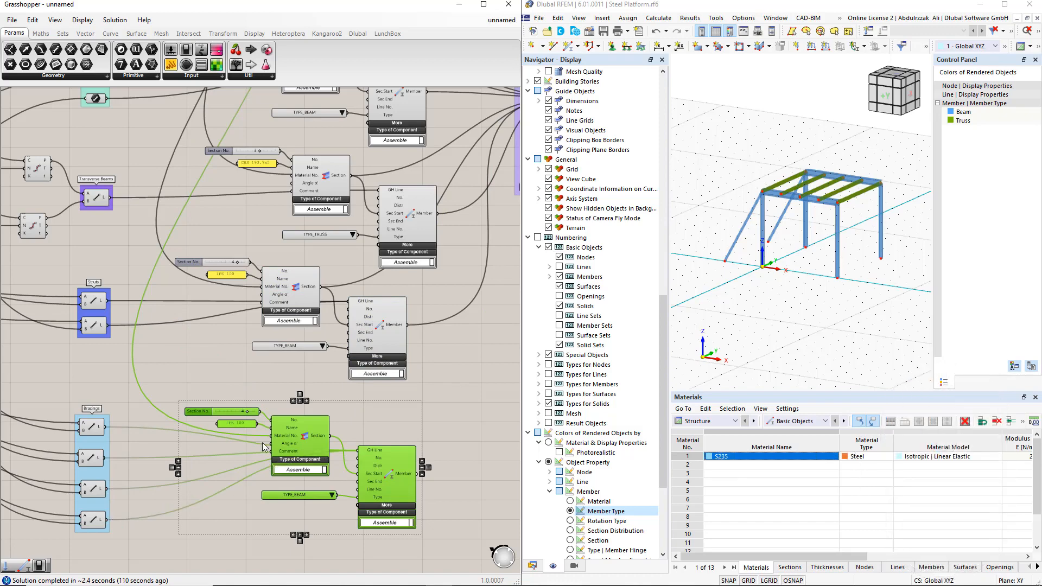
Give the Bracings section number 5 and the name "R 20", and set their member type to TYPE_TENSION.
scroll(239, 419, up, 1)
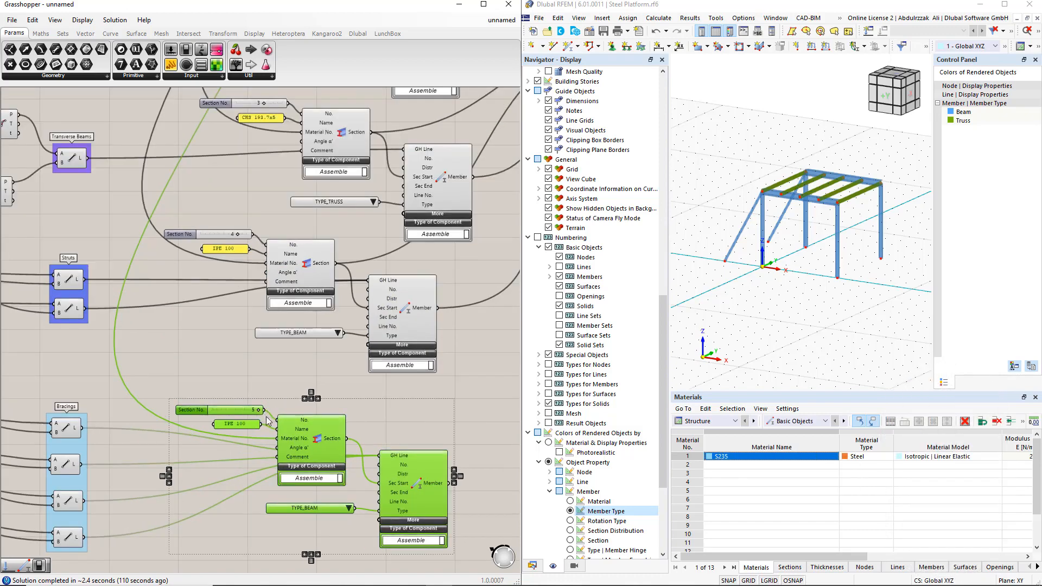
double_click(234, 424)
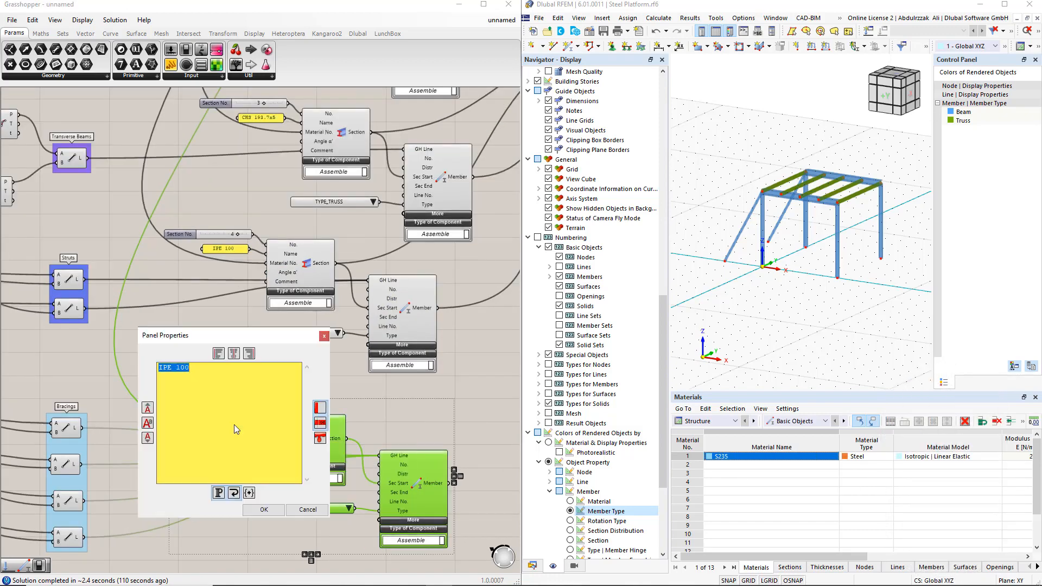
text(R 20)
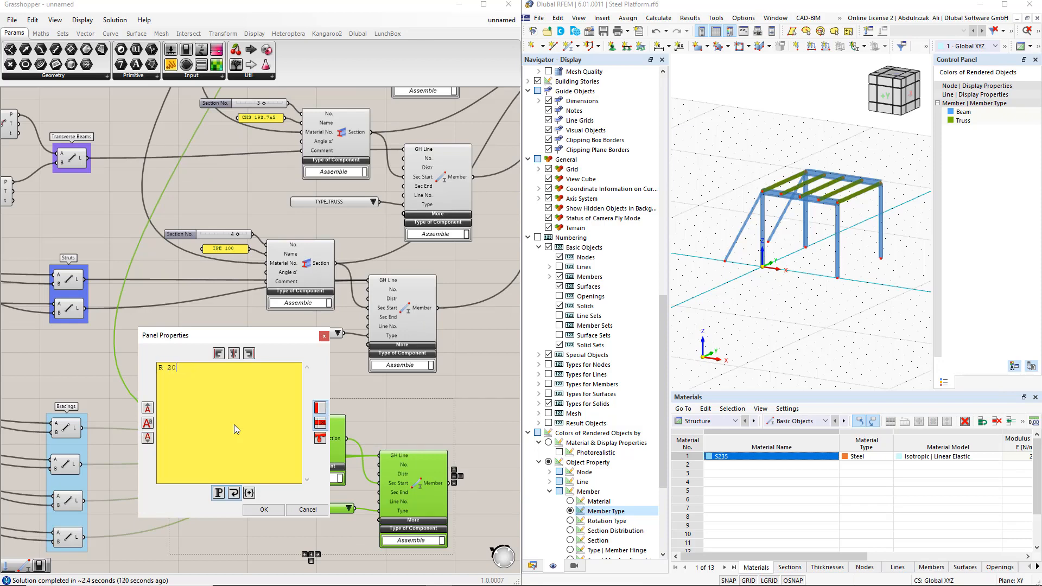
click(276, 508)
right_drag(354, 515, 341, 400)
click(335, 394)
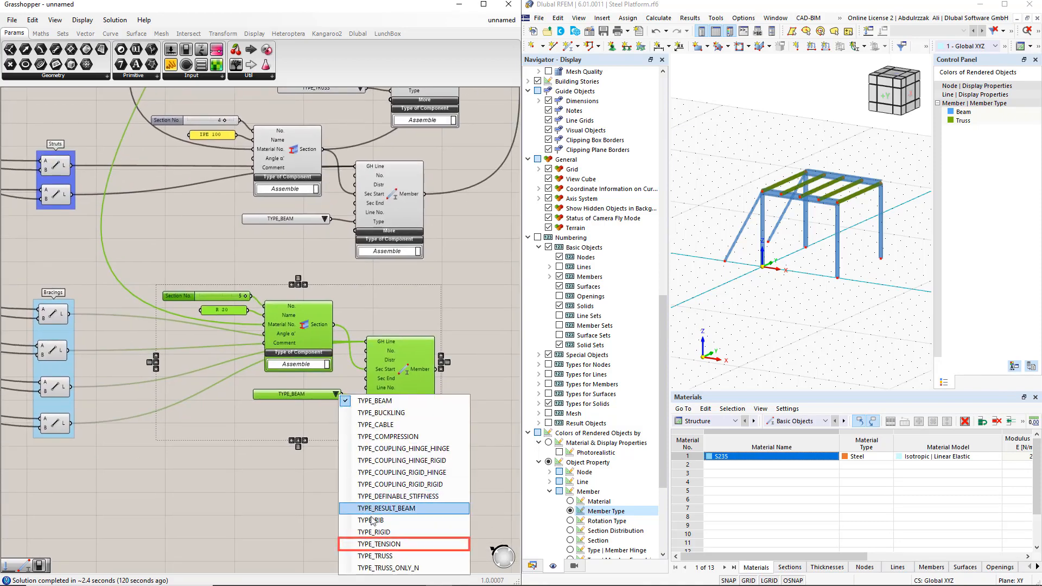
click(374, 544)
Move the export component group down on the canvas, closer to the Struts and Bracings components.
scroll(336, 480, down, 6)
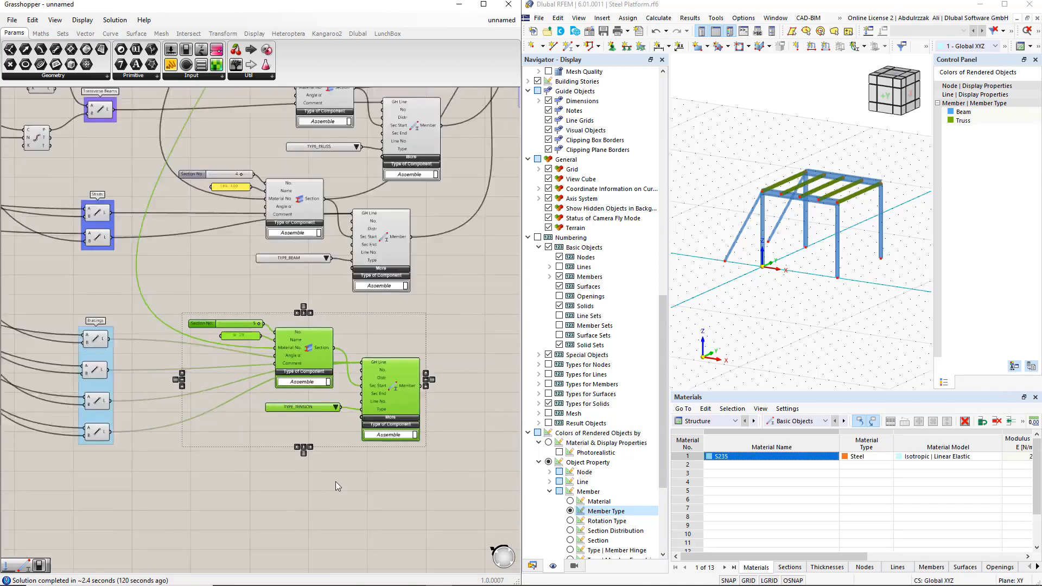
drag(436, 216, 437, 340)
scroll(421, 381, up, 2)
right_drag(422, 381, 336, 392)
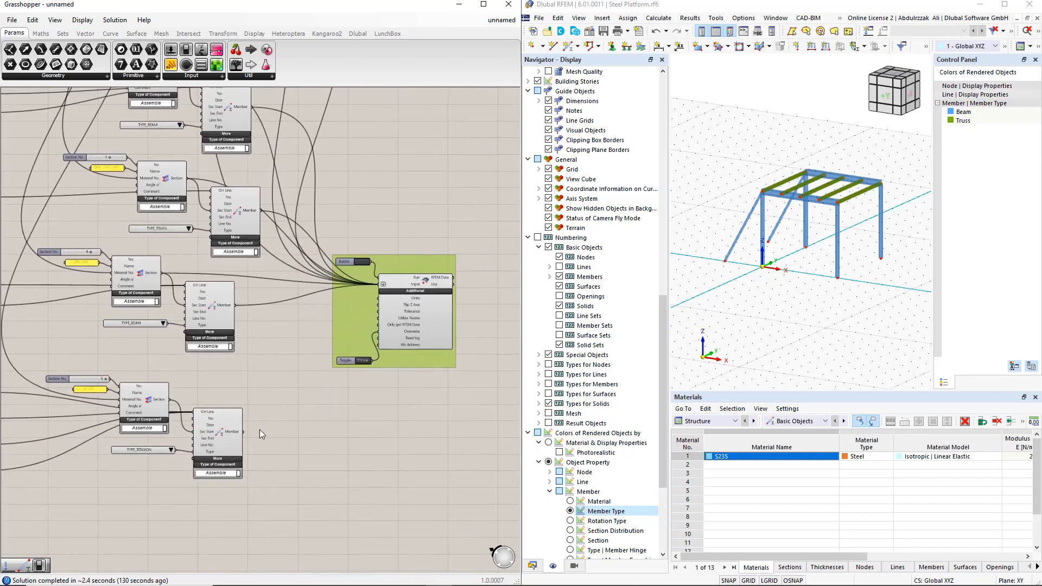
Connect the Bracings' Section and Member outputs to the export Input, then export and abort the connection locking RFEM.
shift+drag(169, 400, 376, 291)
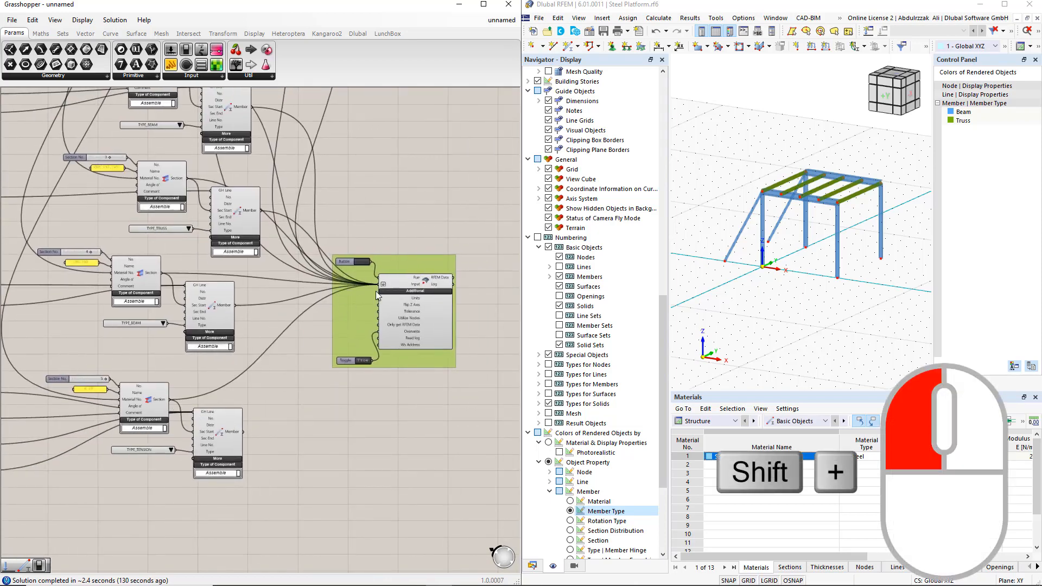
shift+drag(246, 431, 375, 291)
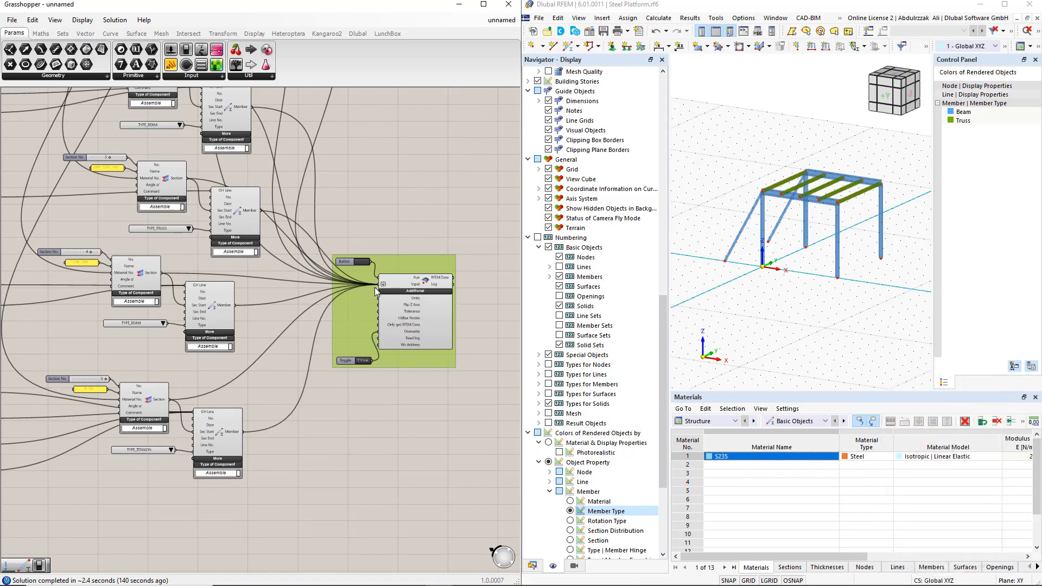
click(362, 262)
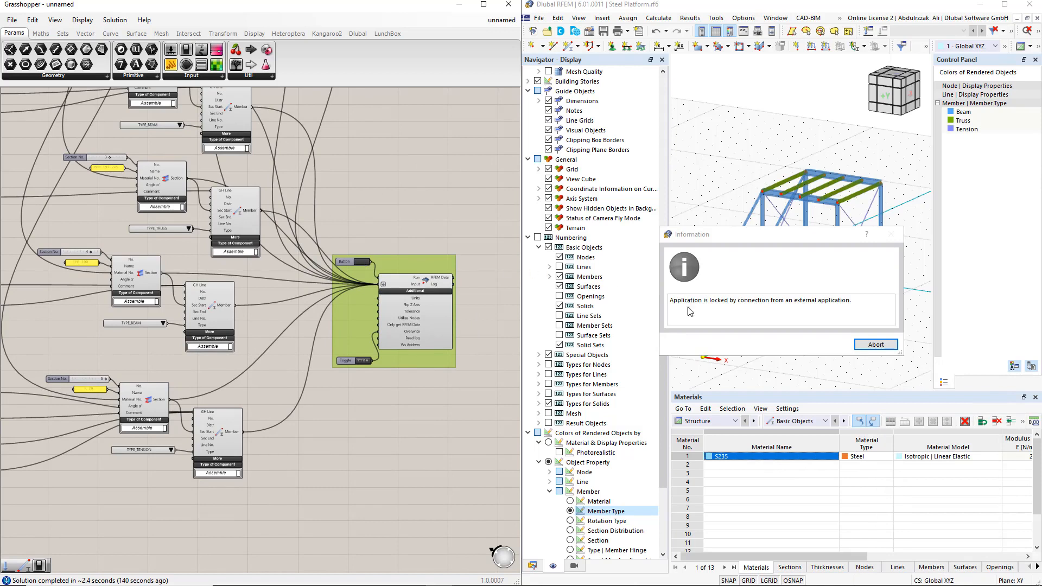
click(876, 344)
click(827, 347)
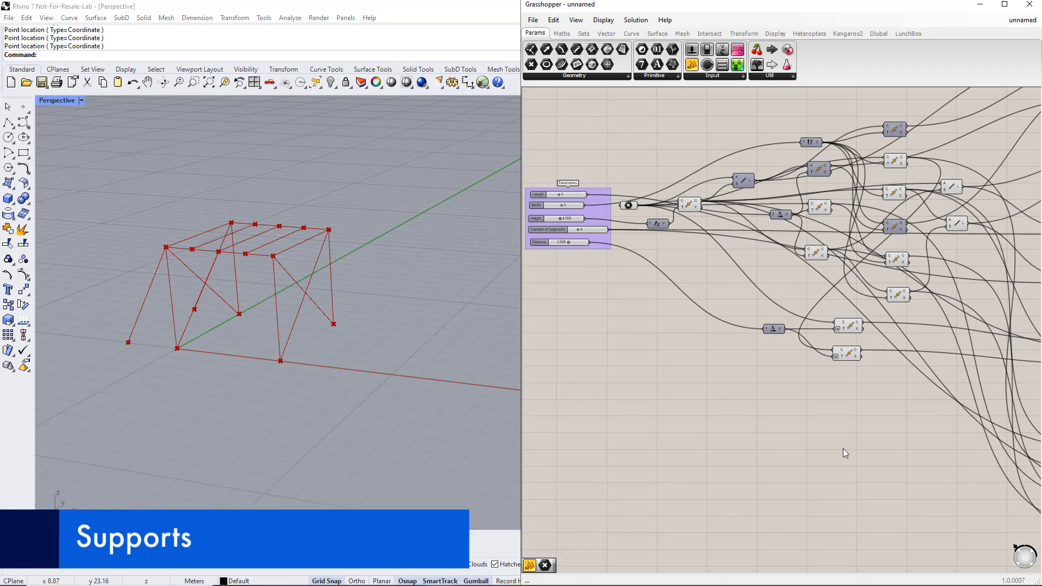
Add a Nodal Support component to the empty canvas area below the Move components.
double_click(842, 448)
text(no)
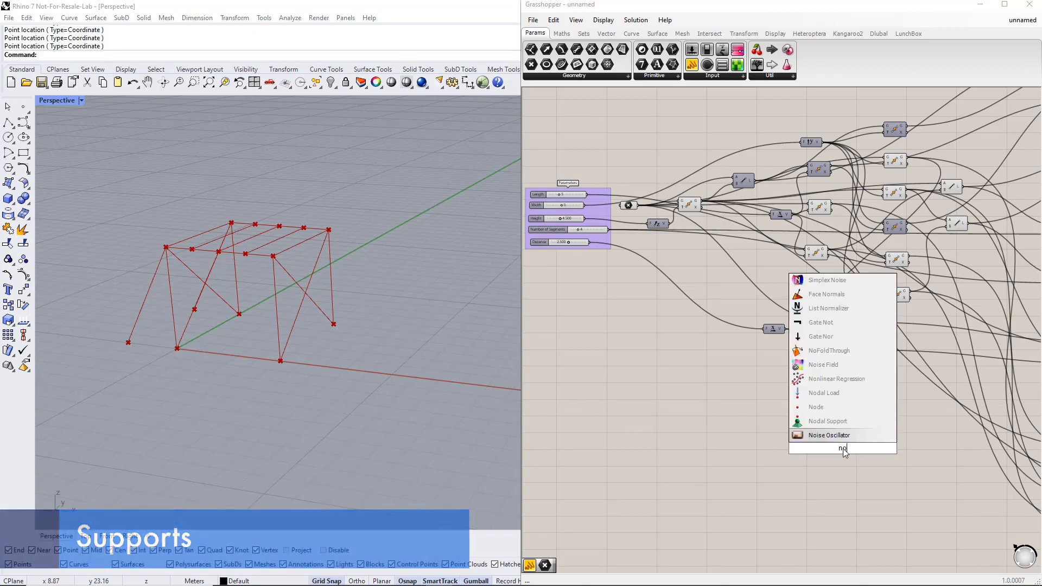
text(dal suppo)
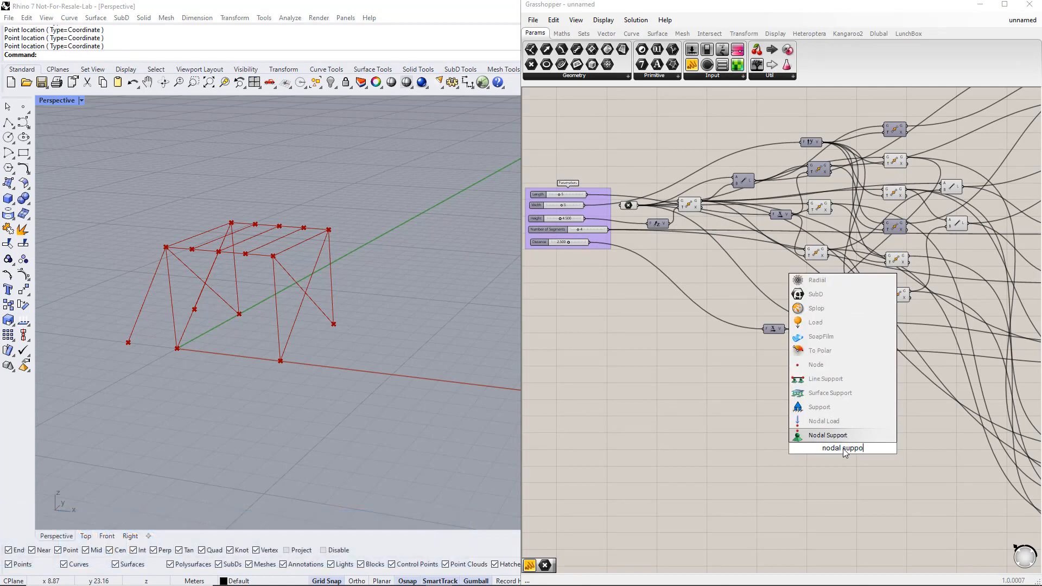
text(rt)
key(Return)
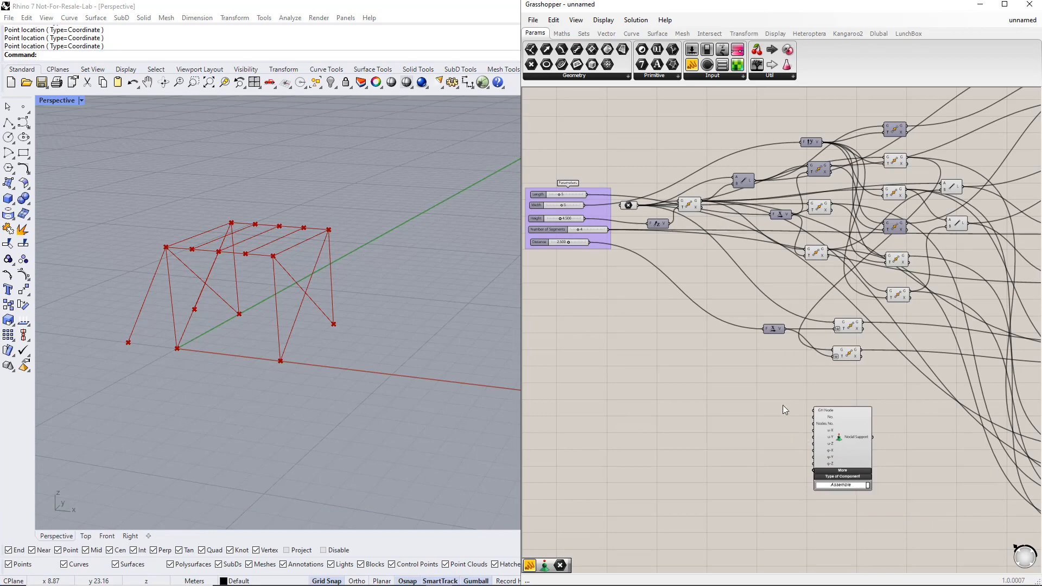
Connect the origin point and the five Move components that generate the other base points to the Nodal Support's GH Node input.
click(631, 206)
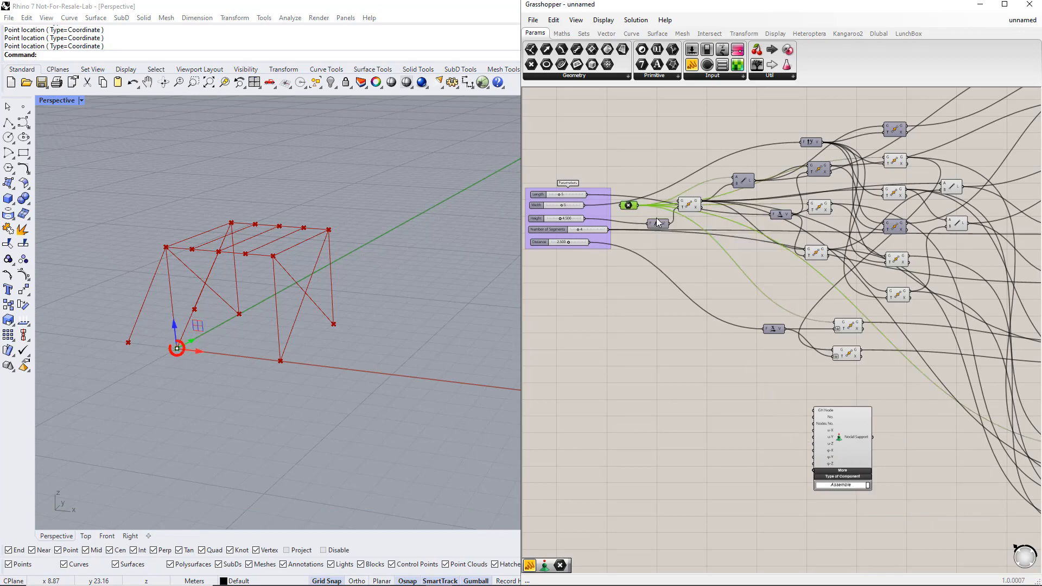
shift+click(897, 164)
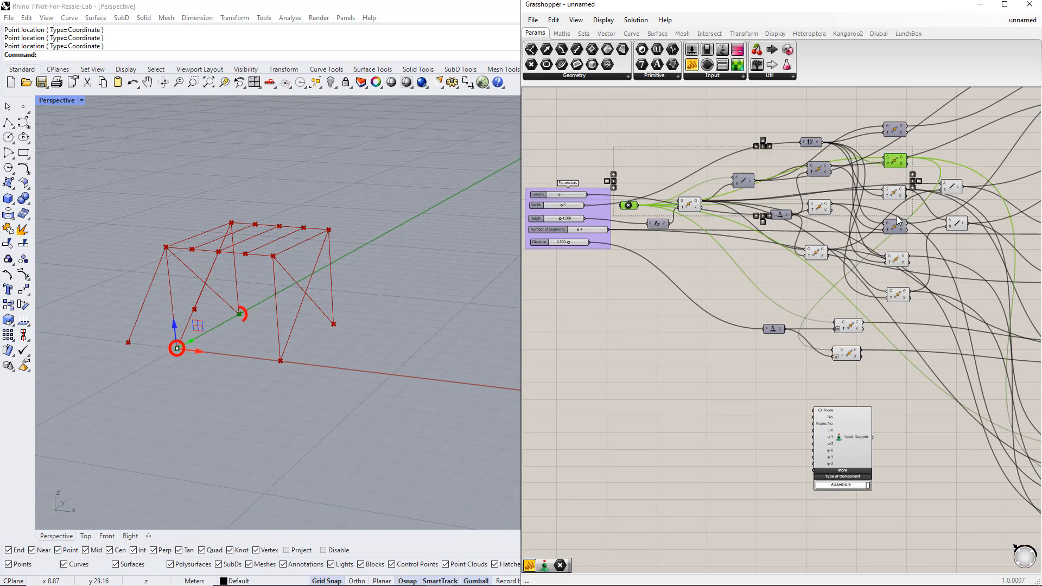
shift+click(898, 260)
shift+click(824, 209)
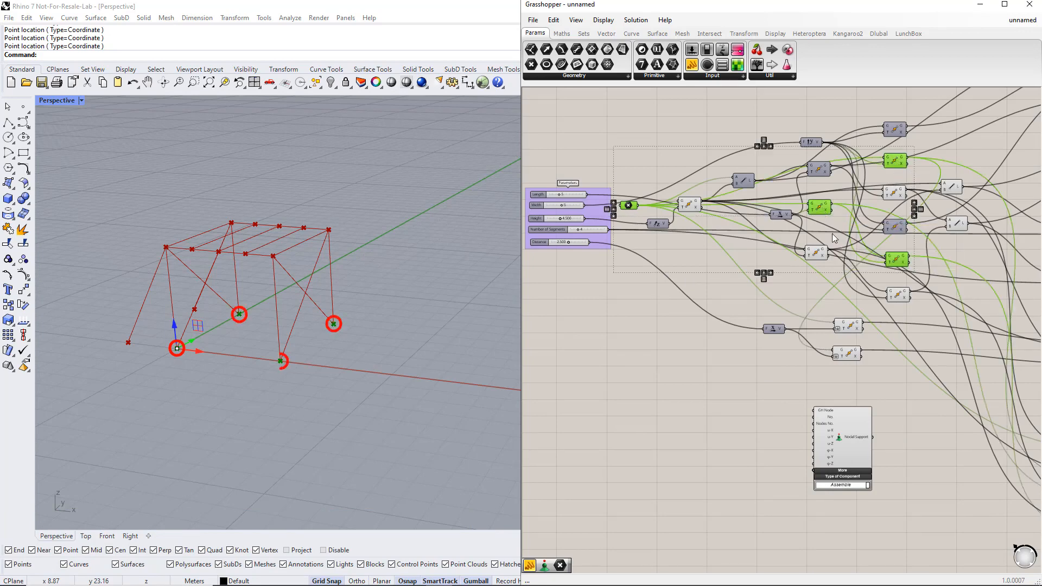
shift+click(850, 328)
shift+click(850, 354)
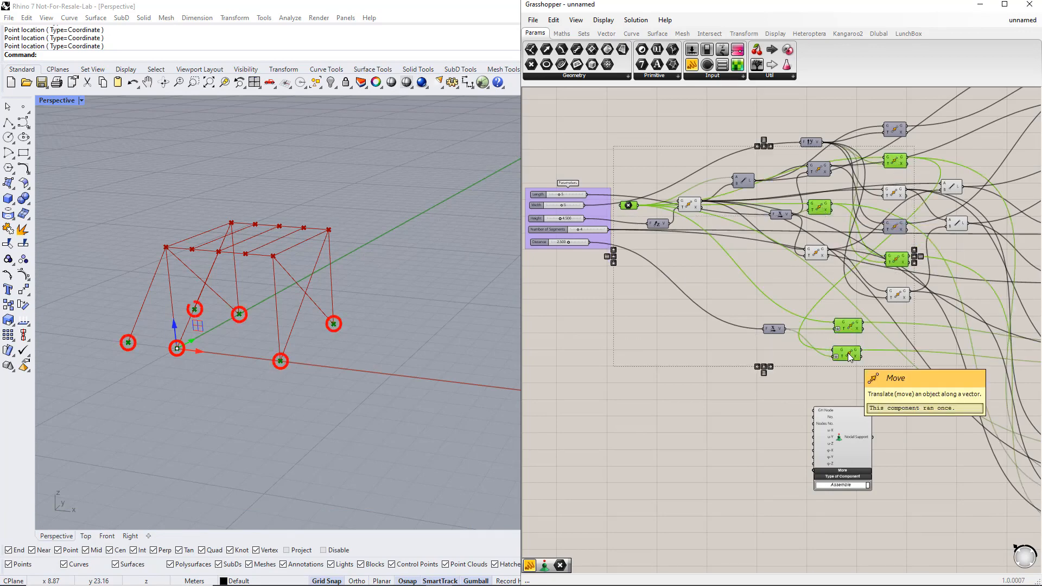
drag(638, 205, 808, 410)
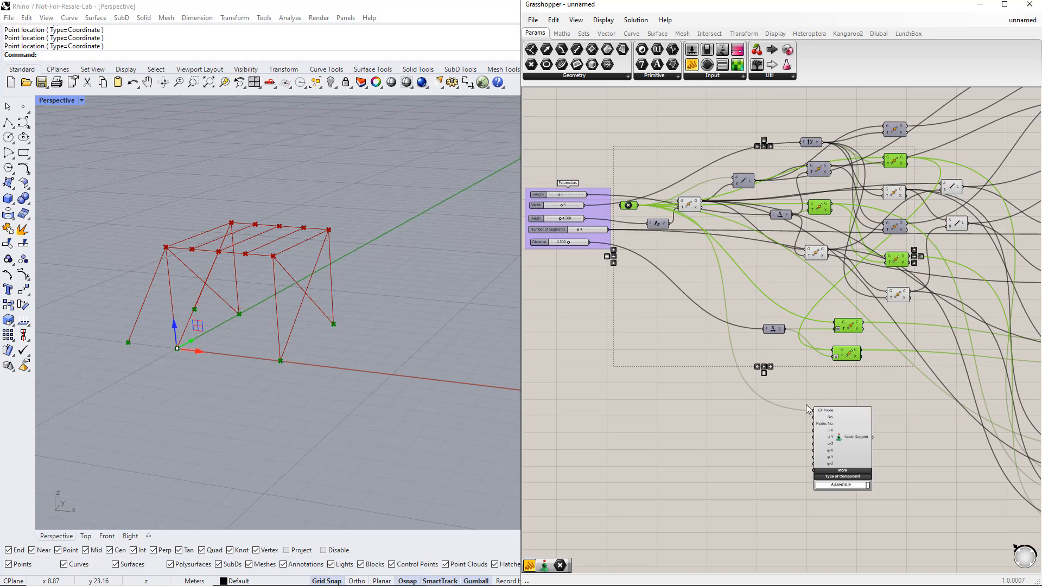
shift+drag(832, 205, 808, 410)
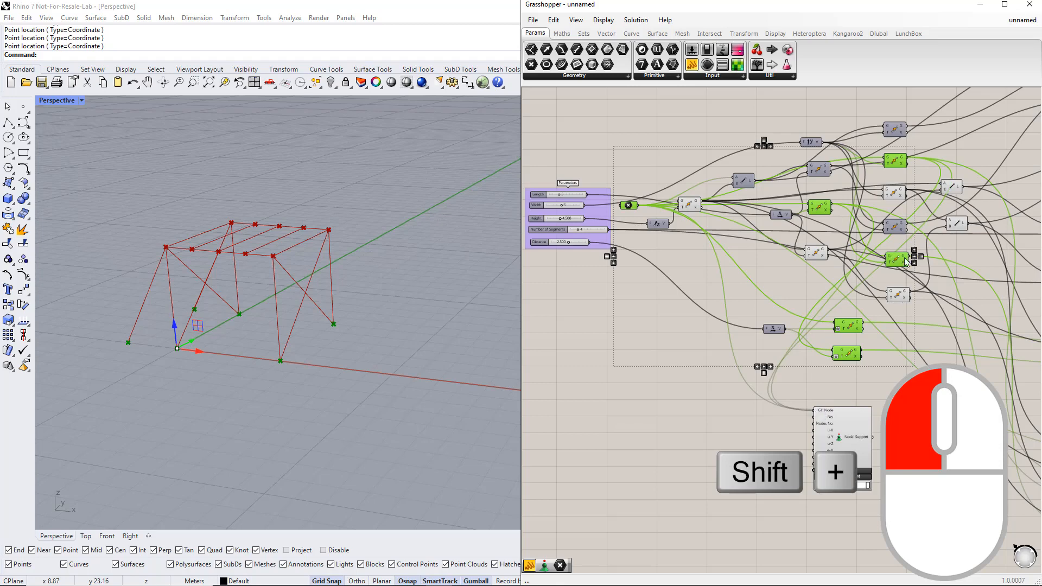
shift+drag(908, 263, 816, 413)
shift+drag(863, 326, 816, 413)
shift+drag(862, 354, 815, 414)
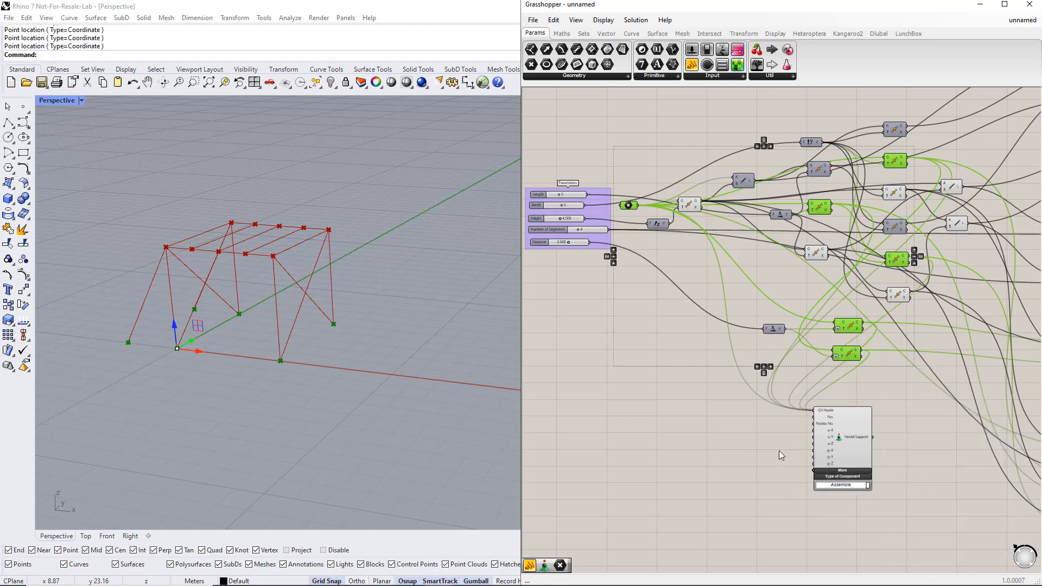
click(774, 456)
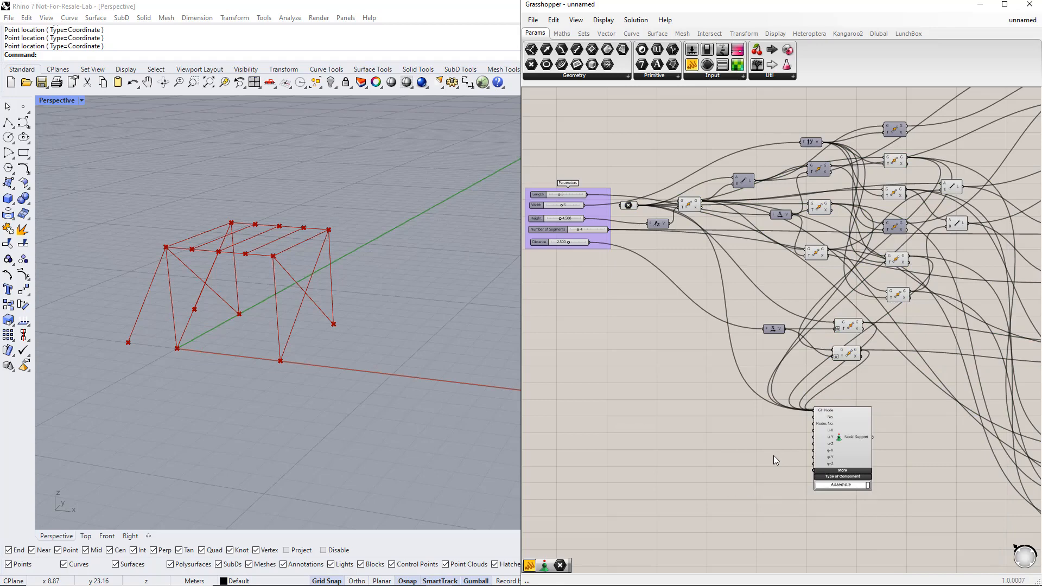
Create a panel containing "inf" and connect it to the Nodal Support's u-X, u-Y, u-Z and φ-Z inputs.
double_click(722, 447)
text(//)
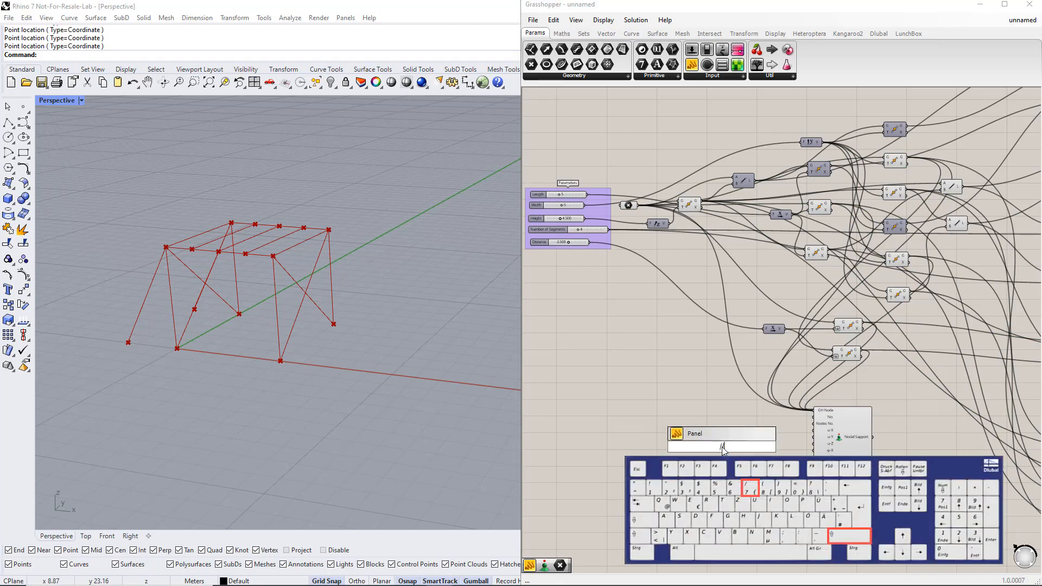
text(inf)
key(Return)
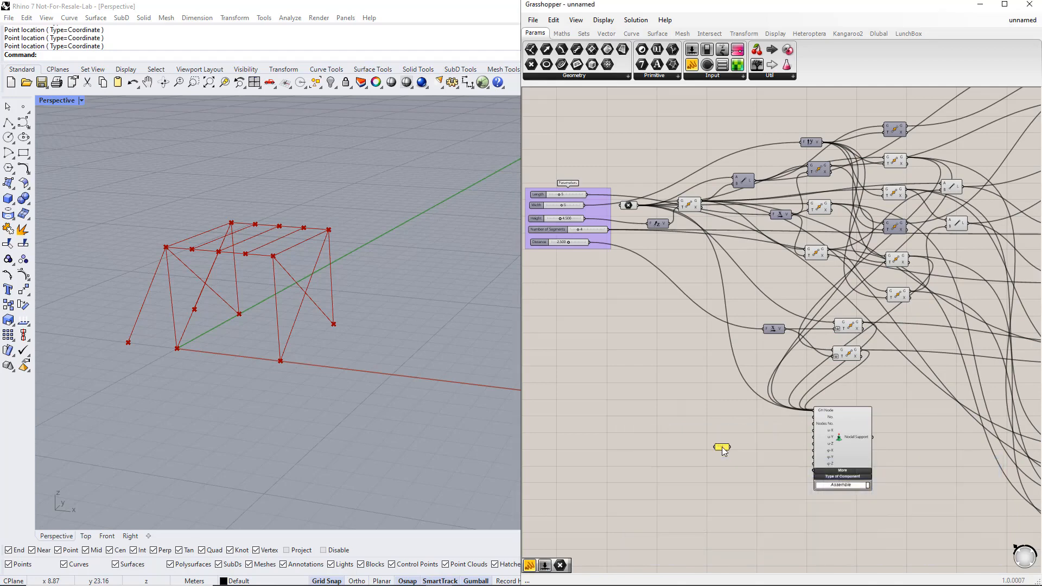
scroll(763, 448, up, 3)
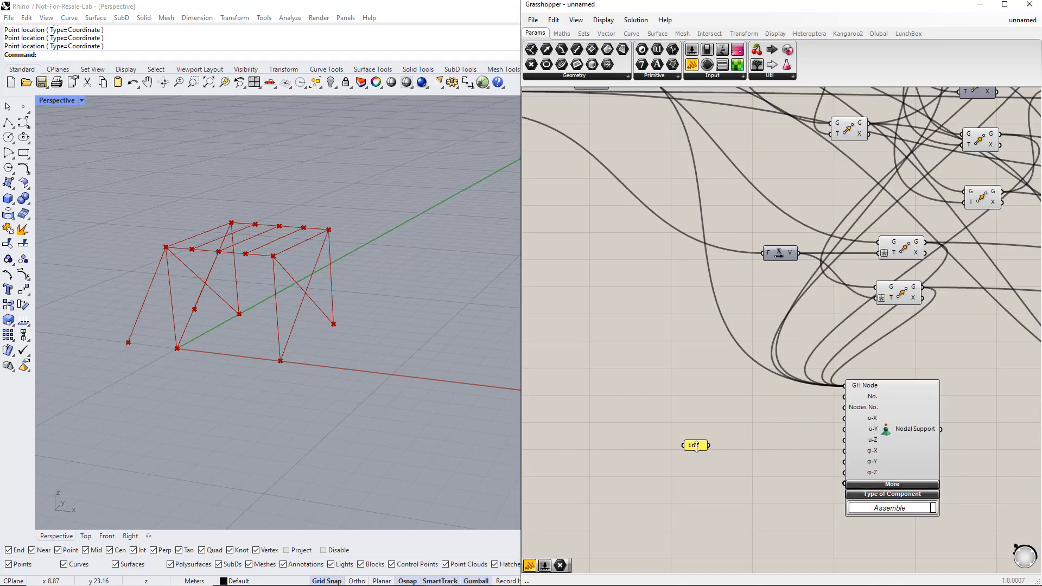
drag(704, 445, 844, 418)
drag(780, 451, 844, 429)
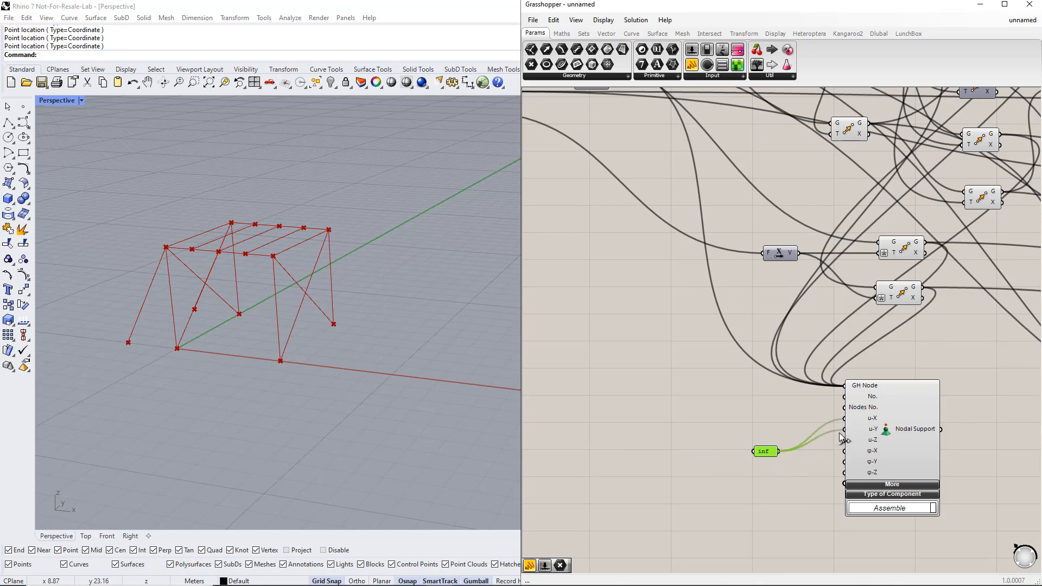
drag(780, 451, 844, 450)
drag(780, 451, 845, 477)
Connect the Nodal Support output to the export Input, then run the export and abort the connection locking RFEM.
scroll(945, 445, down, 4)
right_drag(944, 445, 663, 473)
scroll(724, 471, down, 1)
scroll(634, 456, up, 4)
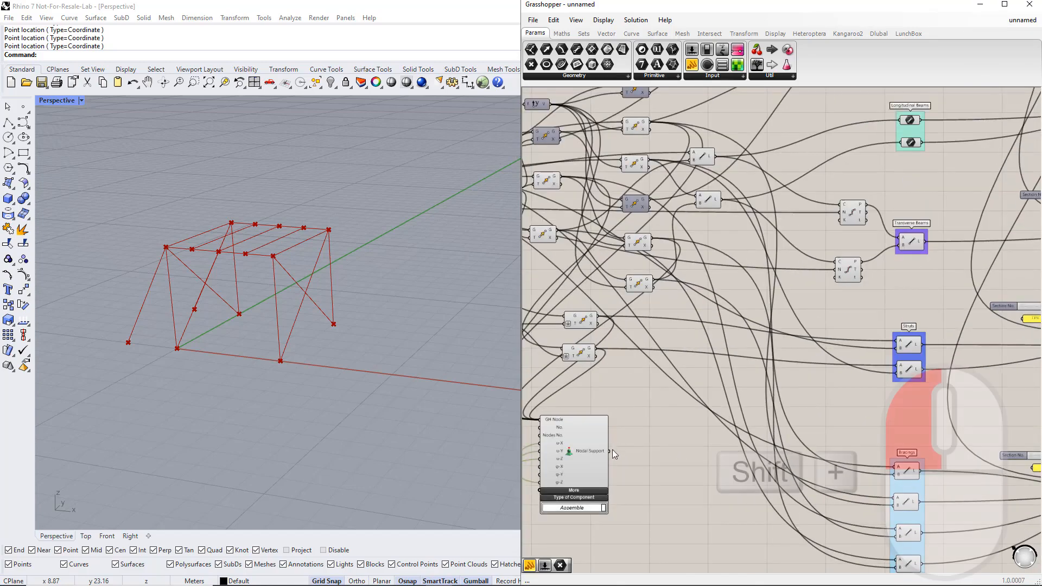
shift+drag(610, 451, 999, 371)
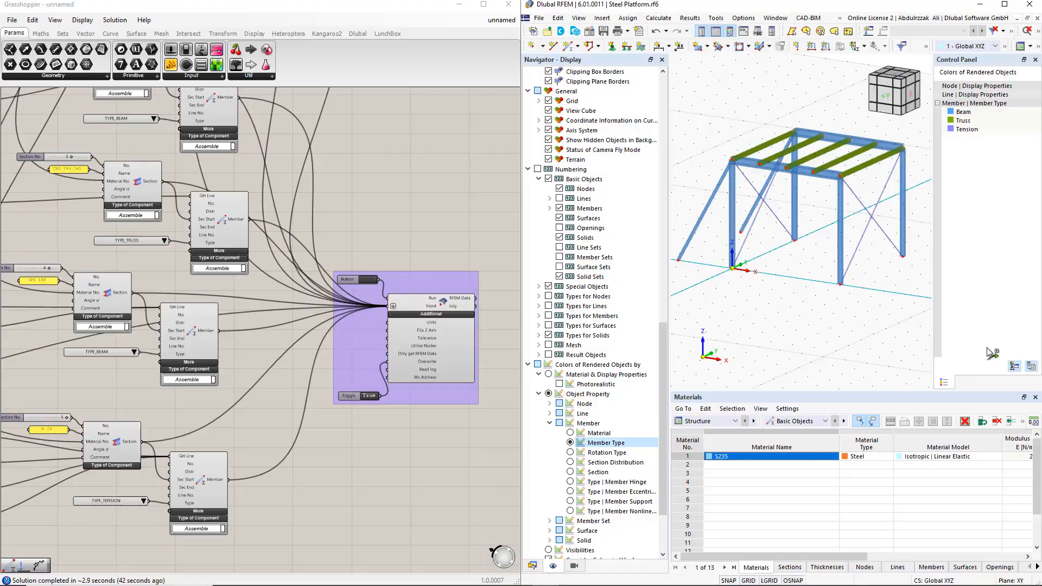
click(365, 280)
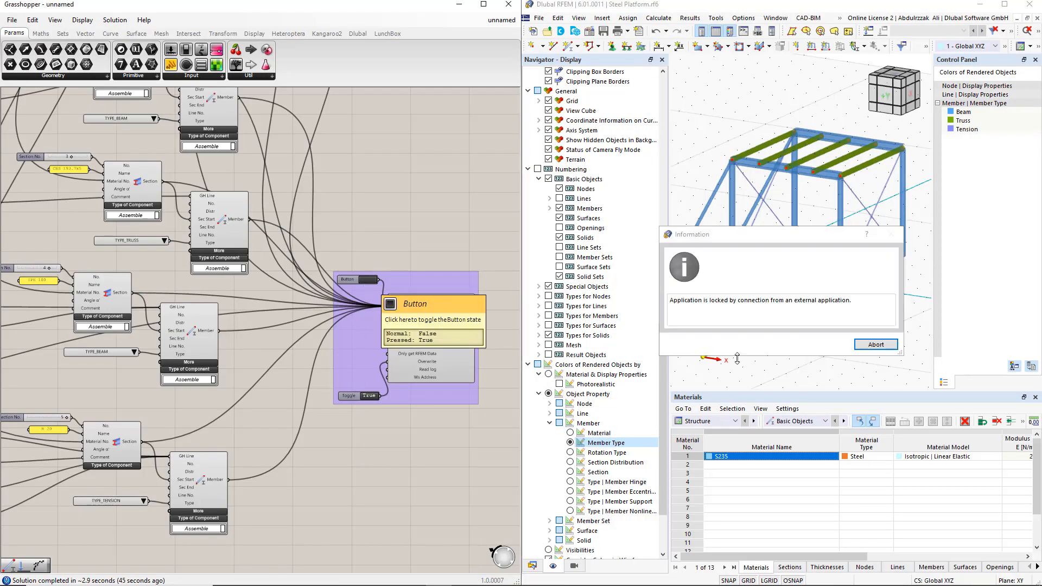
click(876, 344)
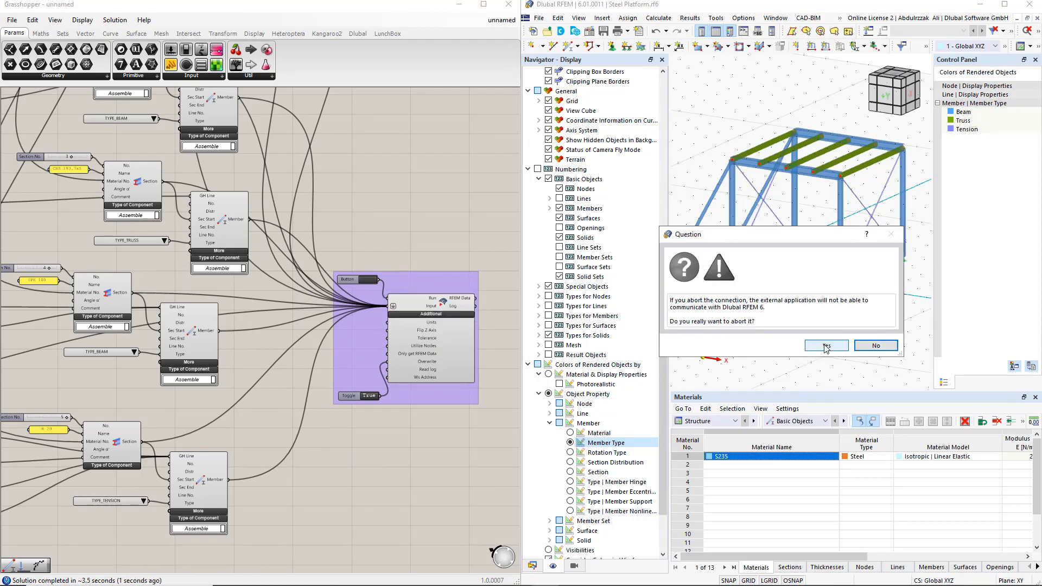
click(825, 347)
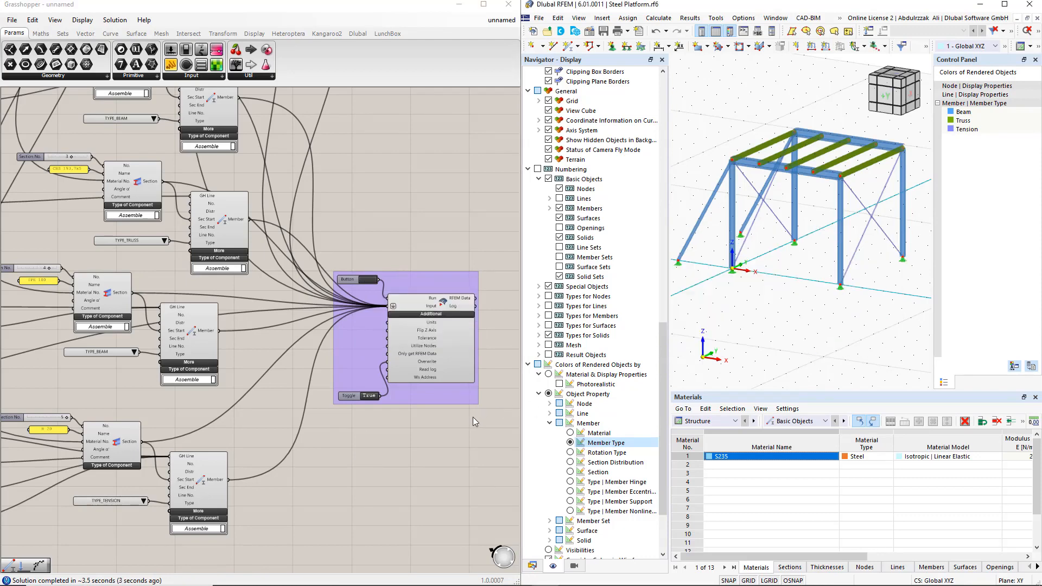